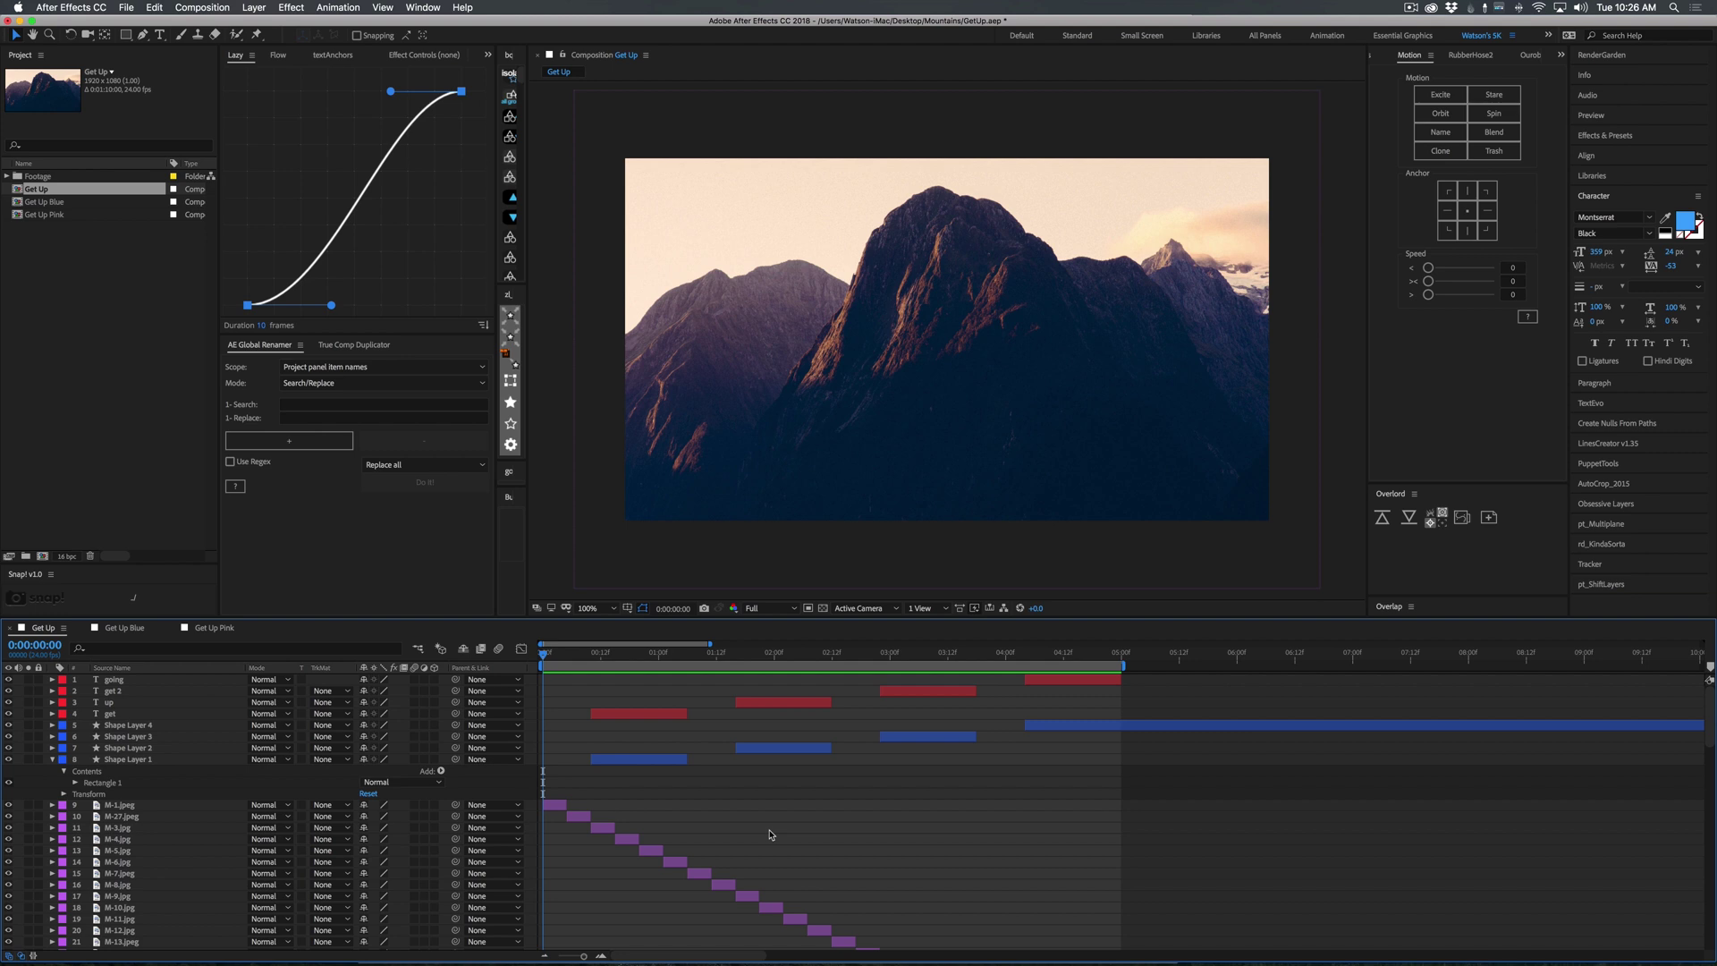
Play a preview of the Get Up composition and return the playhead to the first frame
key("space")
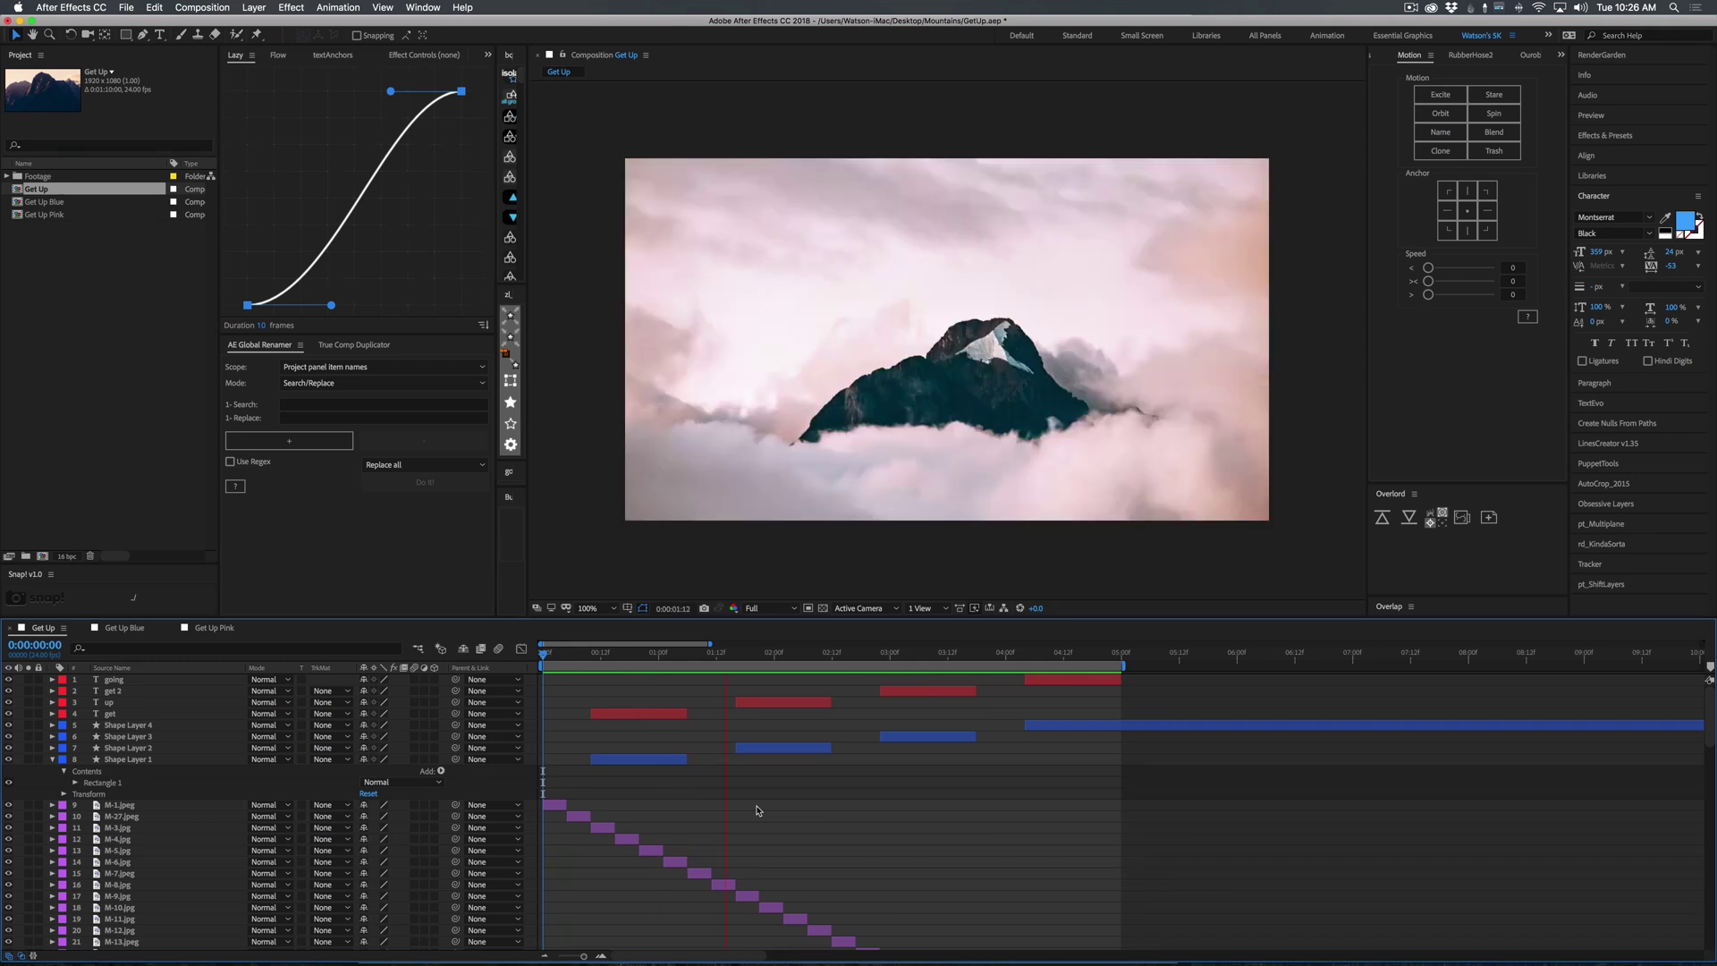
key("space")
left_click_drag(717, 662, 532, 682)
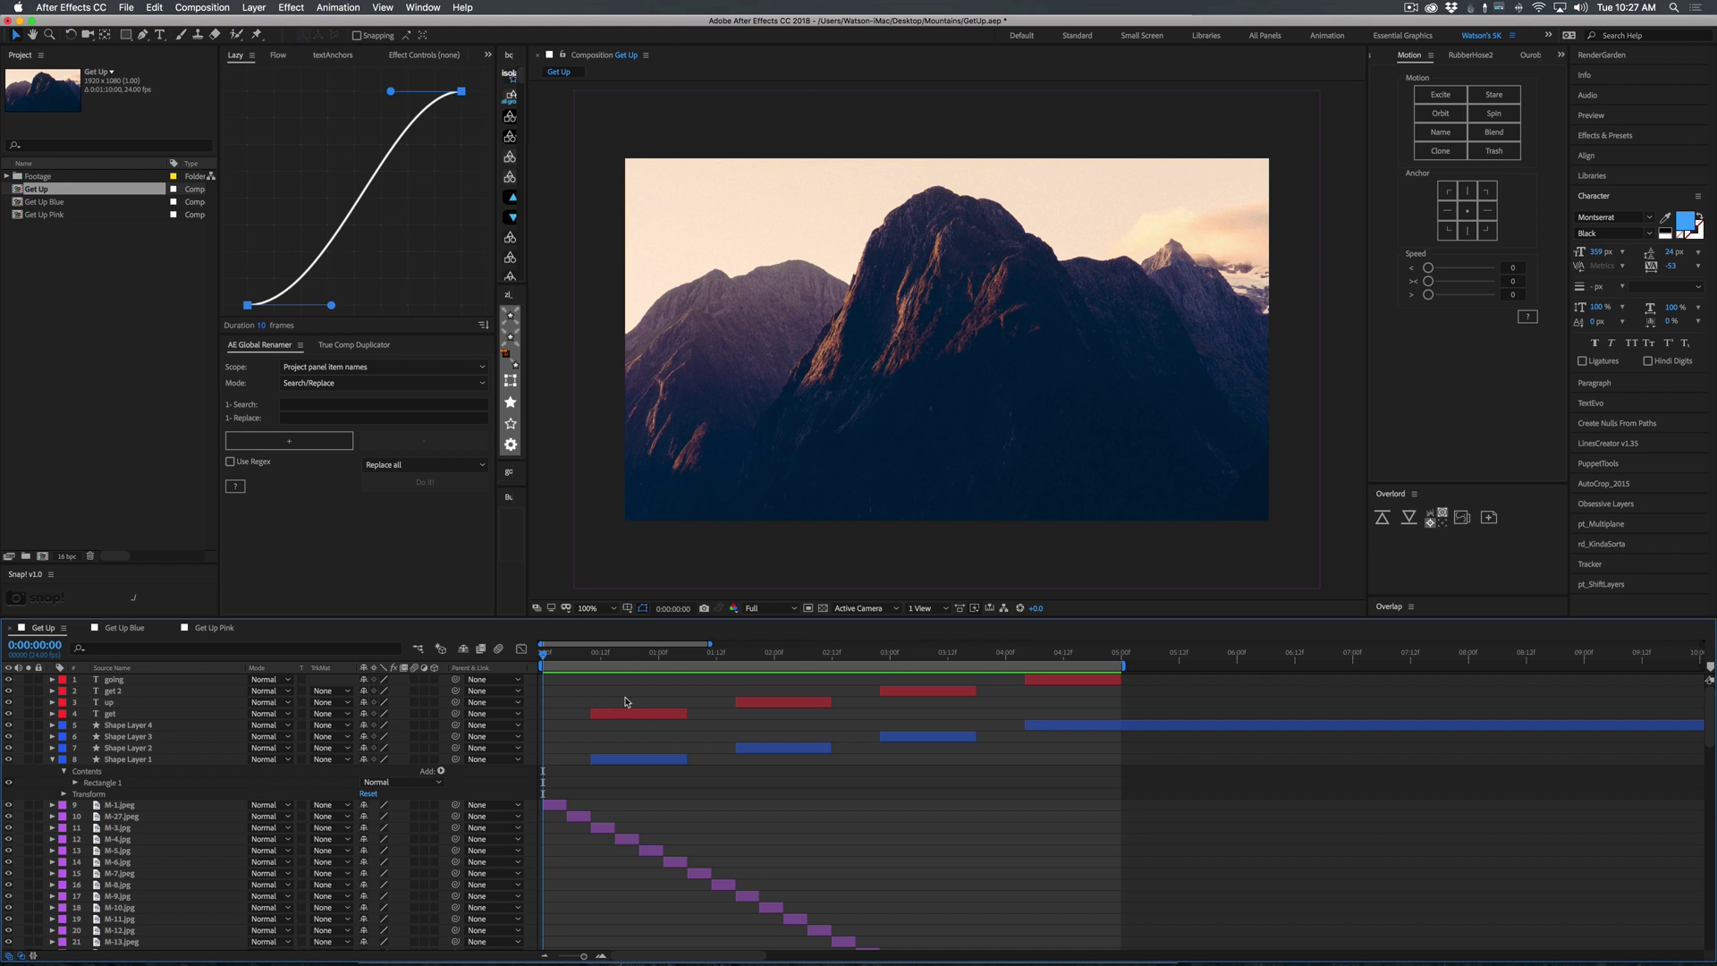
Send the Get Up composition from the project to the Adobe Media Encoder queue
left_click(103, 304)
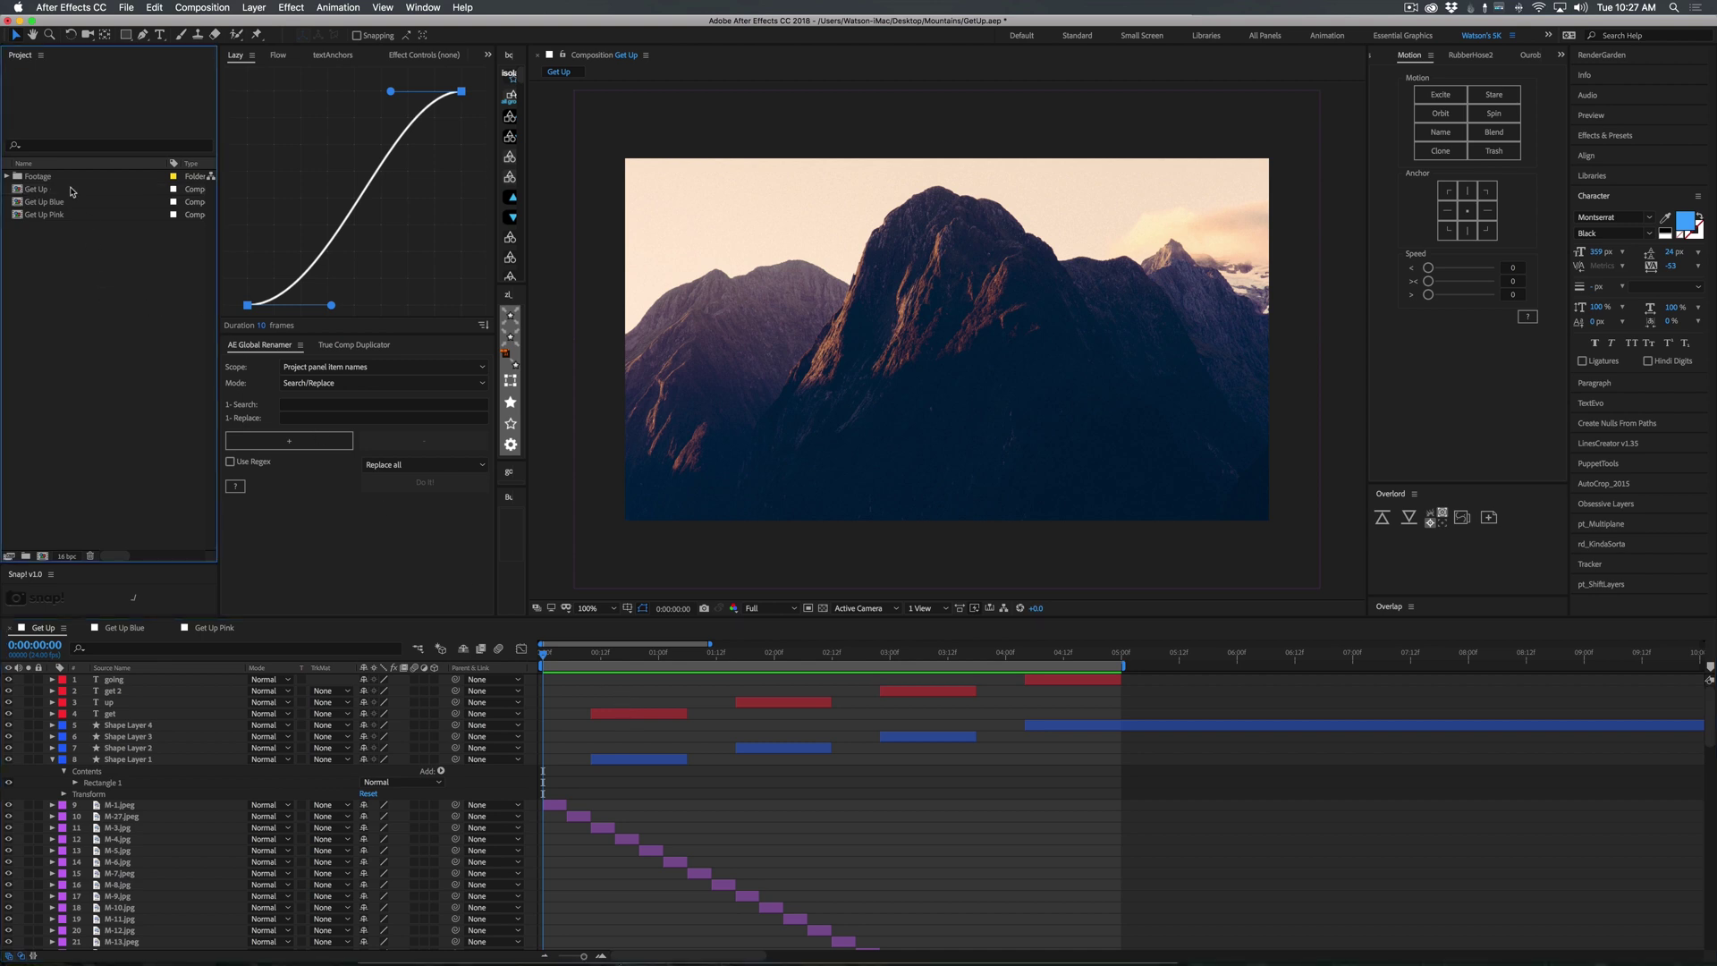
left_click(67, 191)
left_click(202, 7)
left_click(259, 104)
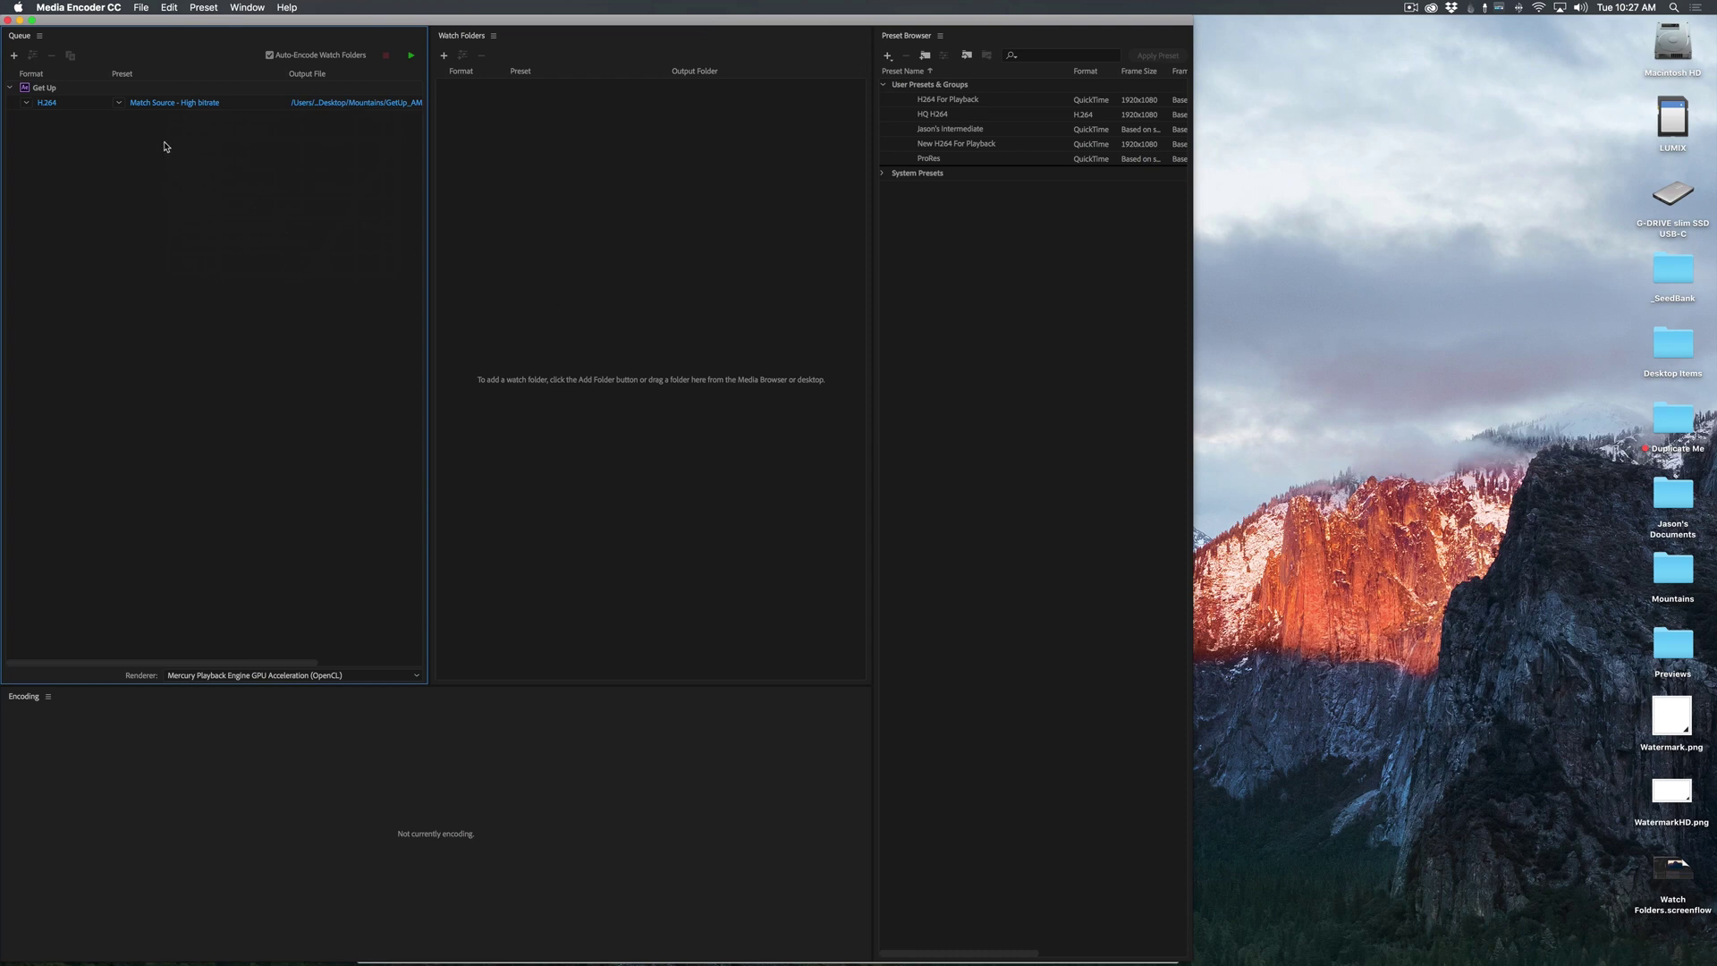
Open the export settings of the queued Get Up output and set its frame size to 1080 by 1080, unlinked from the source
left_click(175, 103)
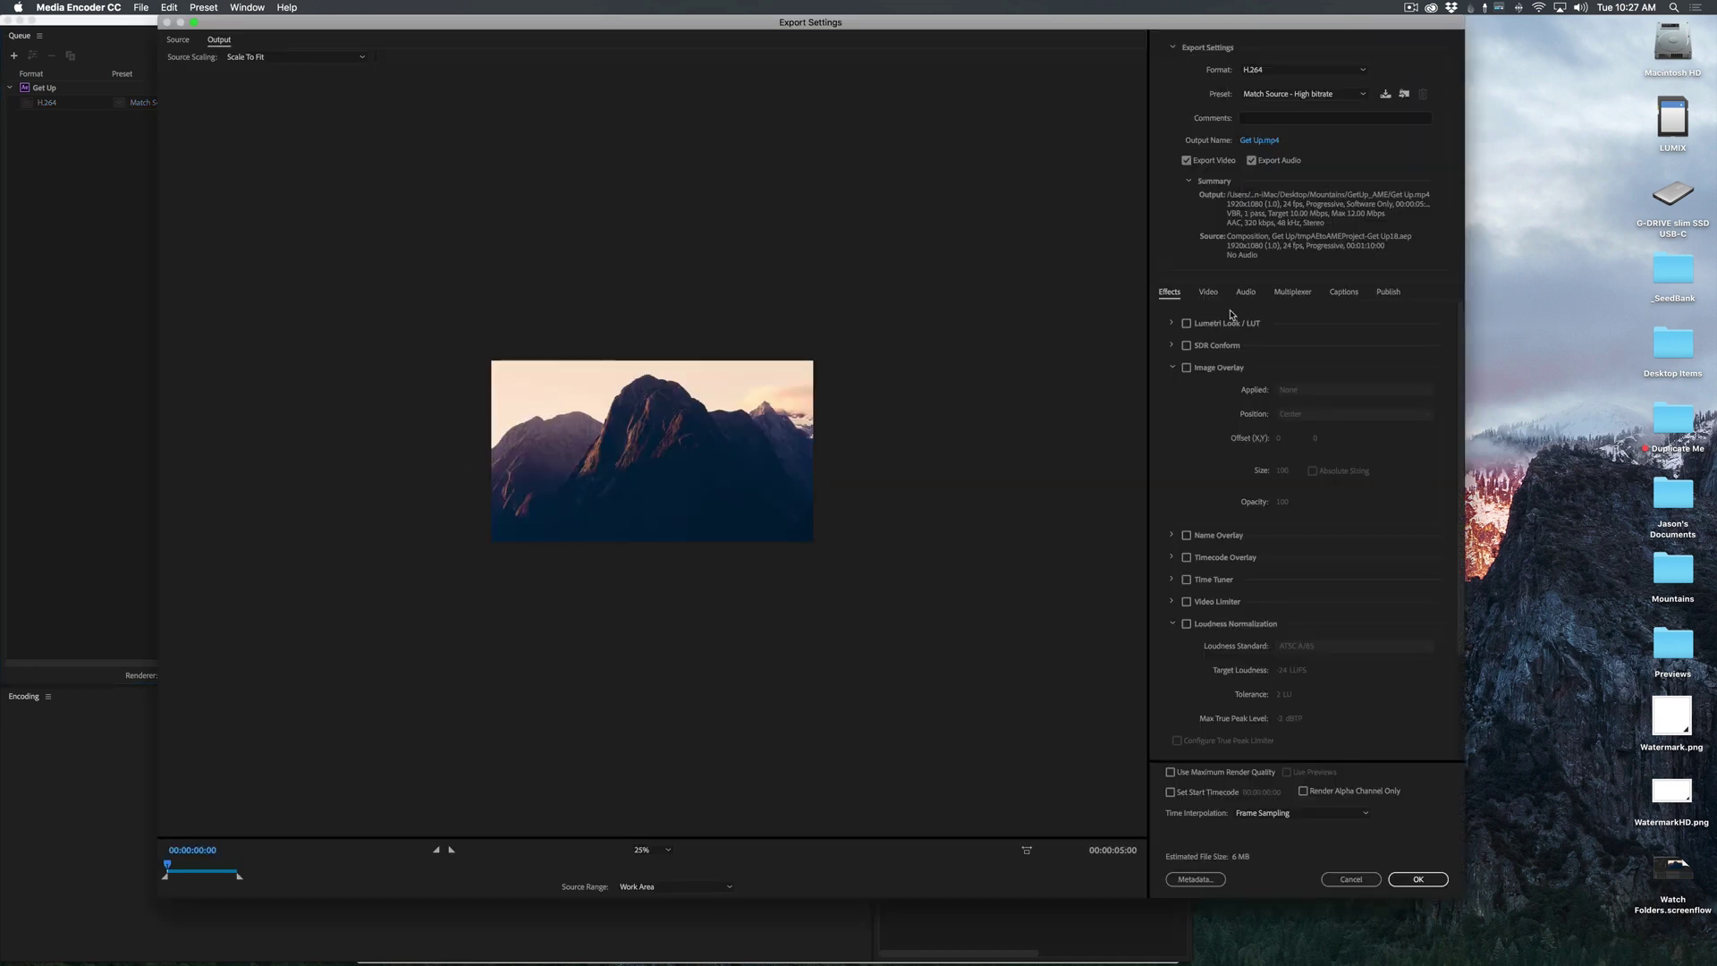
left_click(1210, 290)
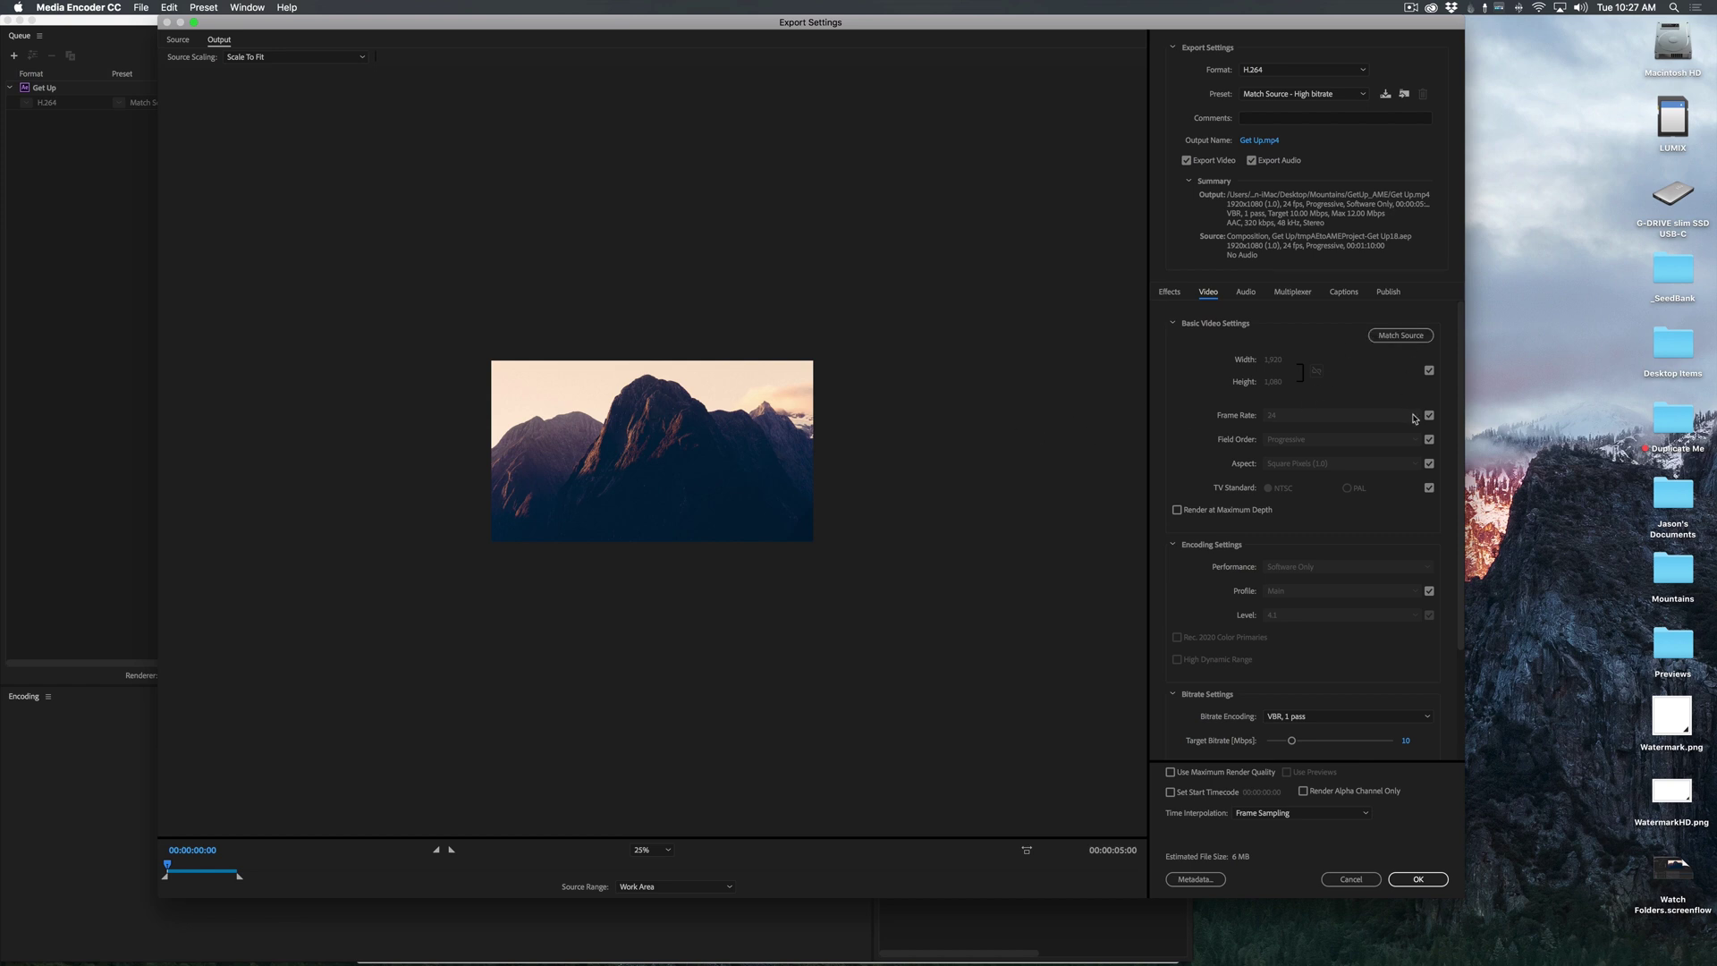
left_click(1429, 370)
left_click(1276, 360)
type("1080")
key("Return")
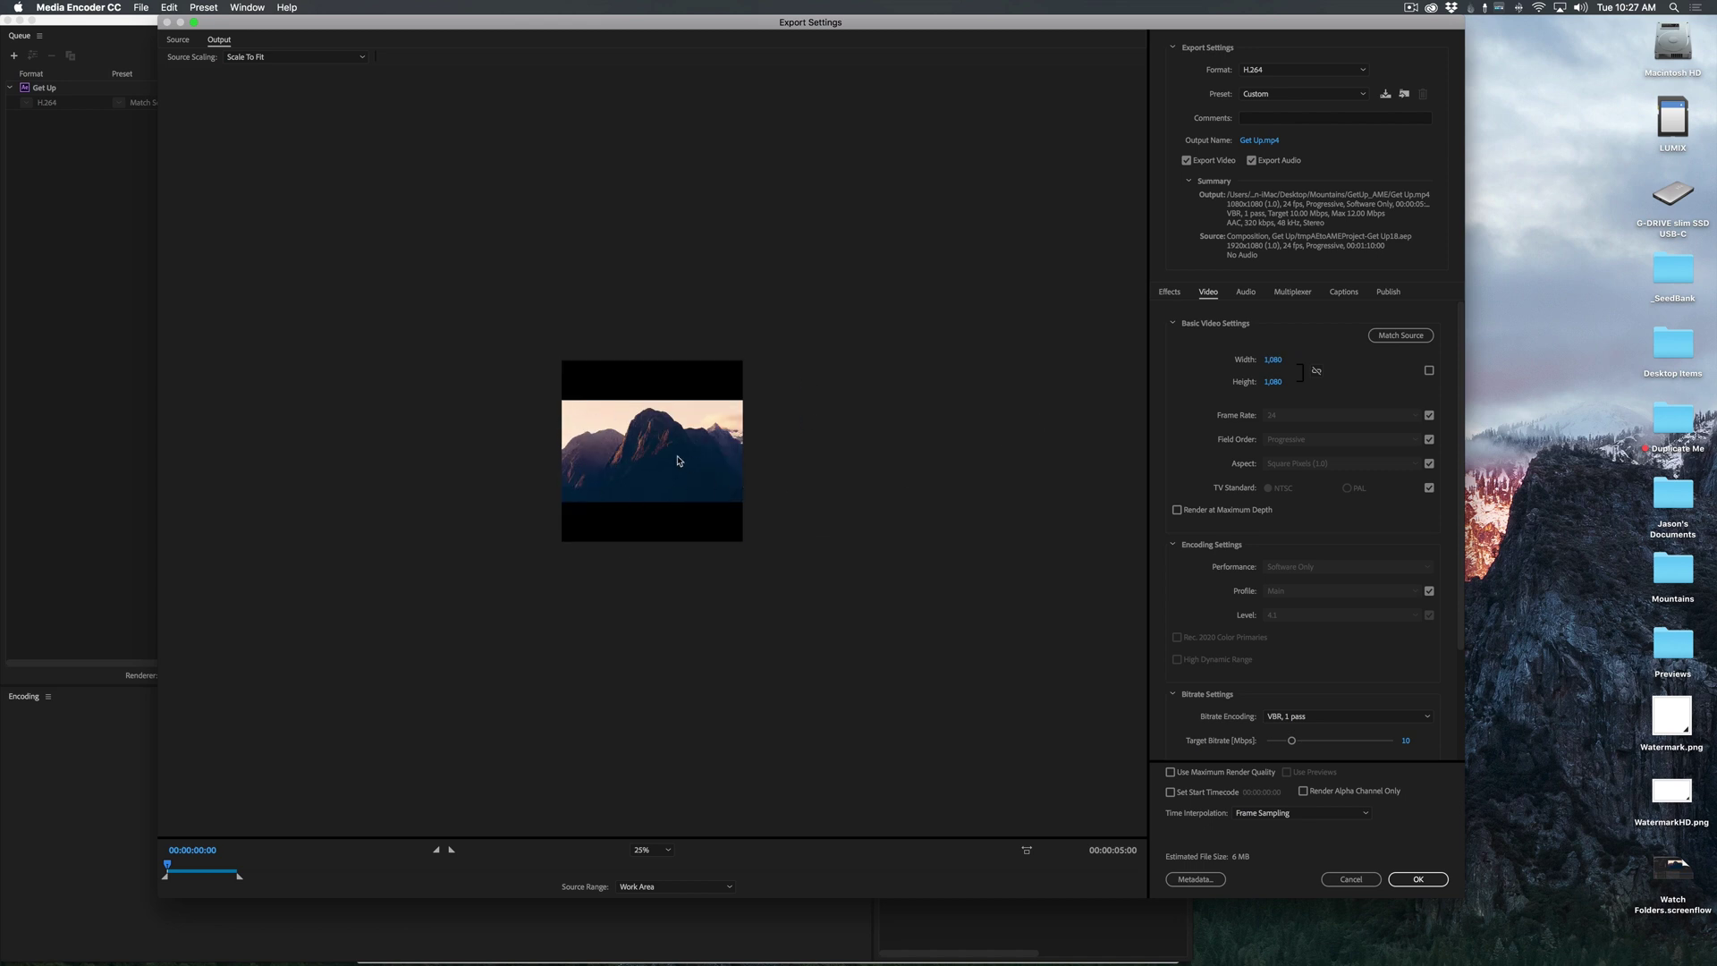
Change the source scaling to Scale To Fill and scrub the output preview to check the square crop
left_click(250, 59)
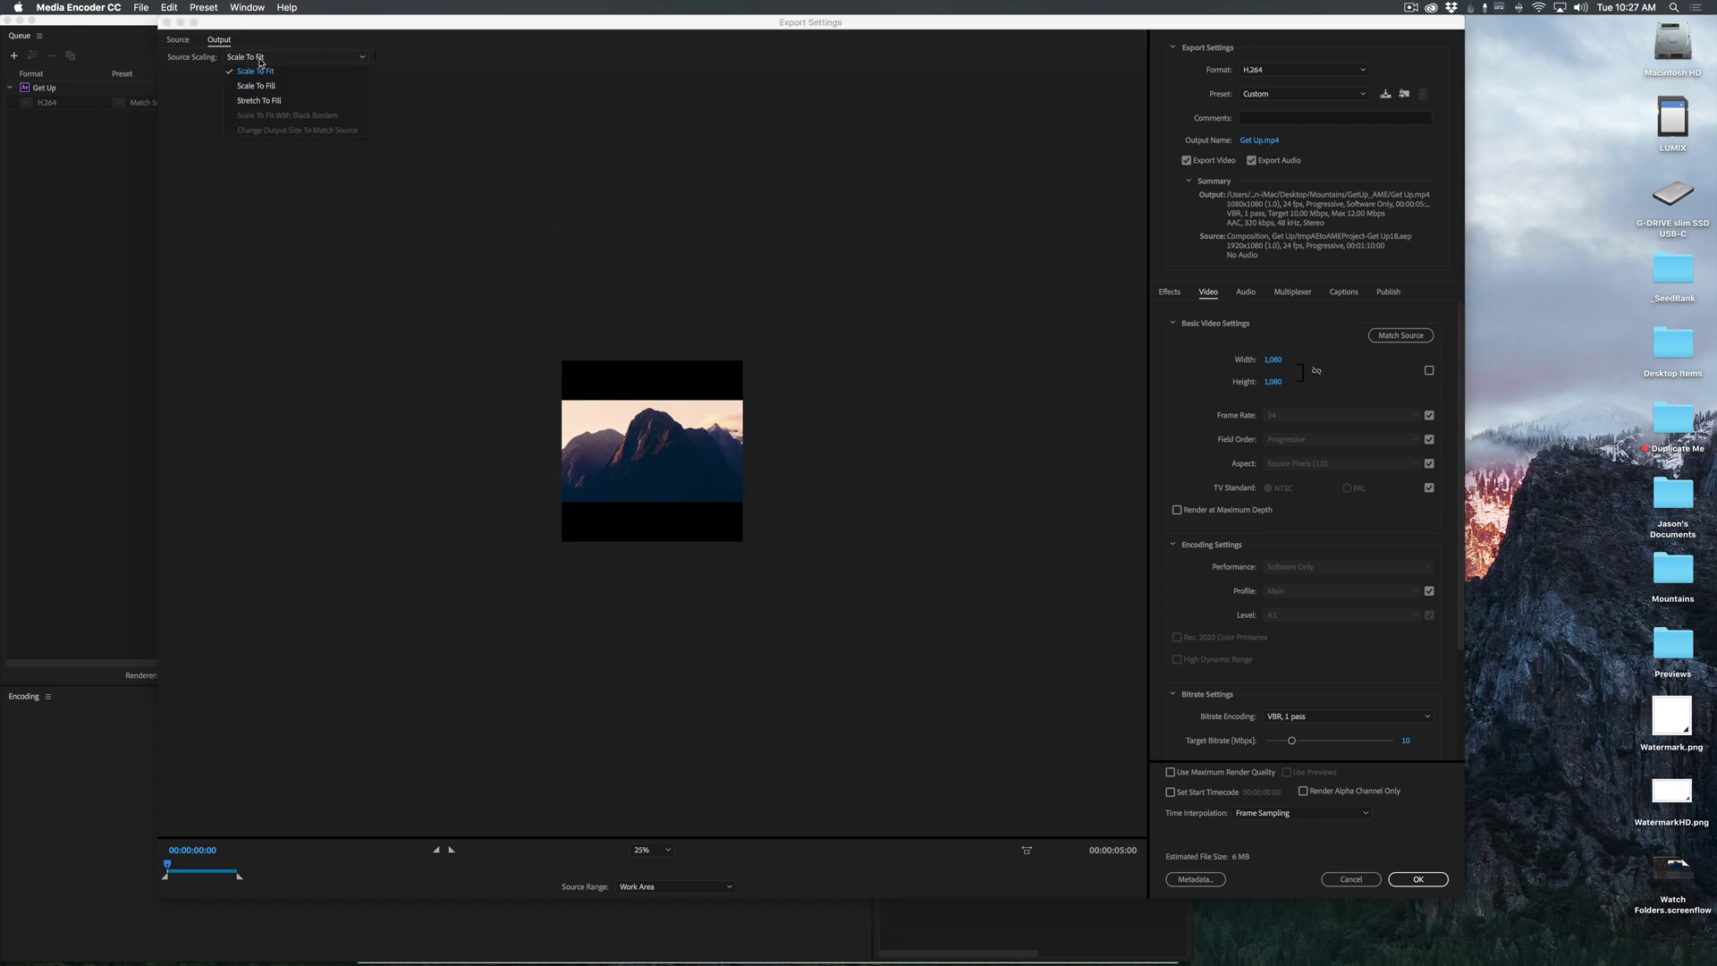
left_click(258, 86)
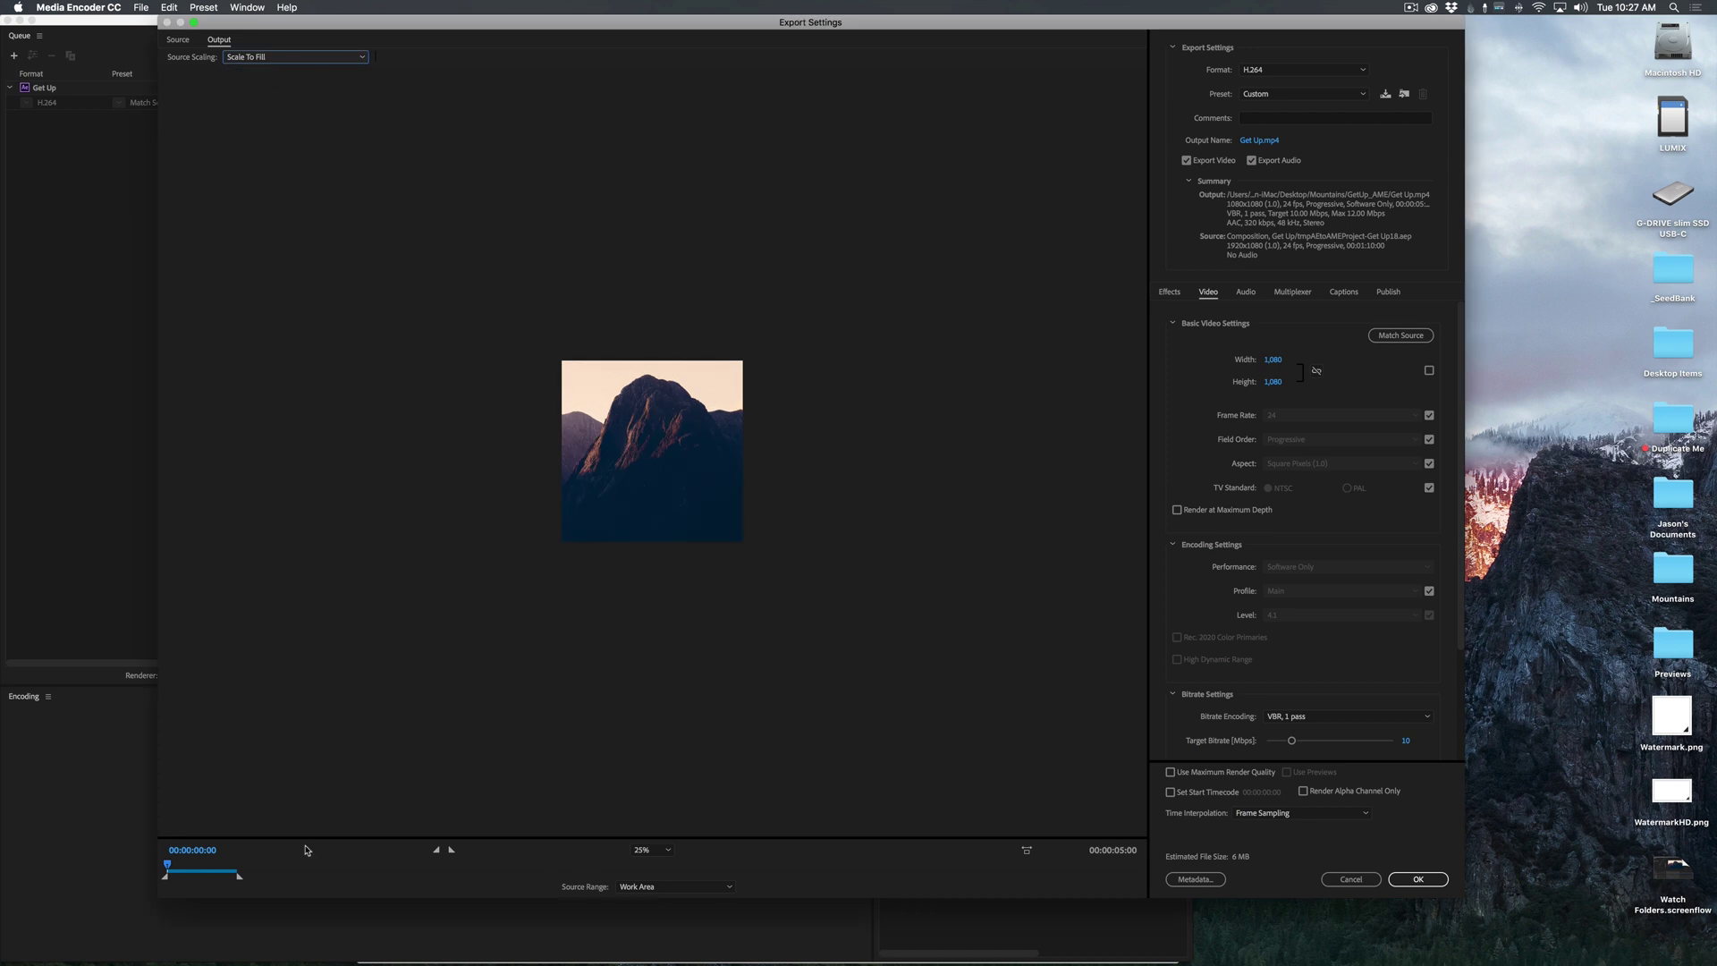
left_click_drag(173, 864, 255, 860)
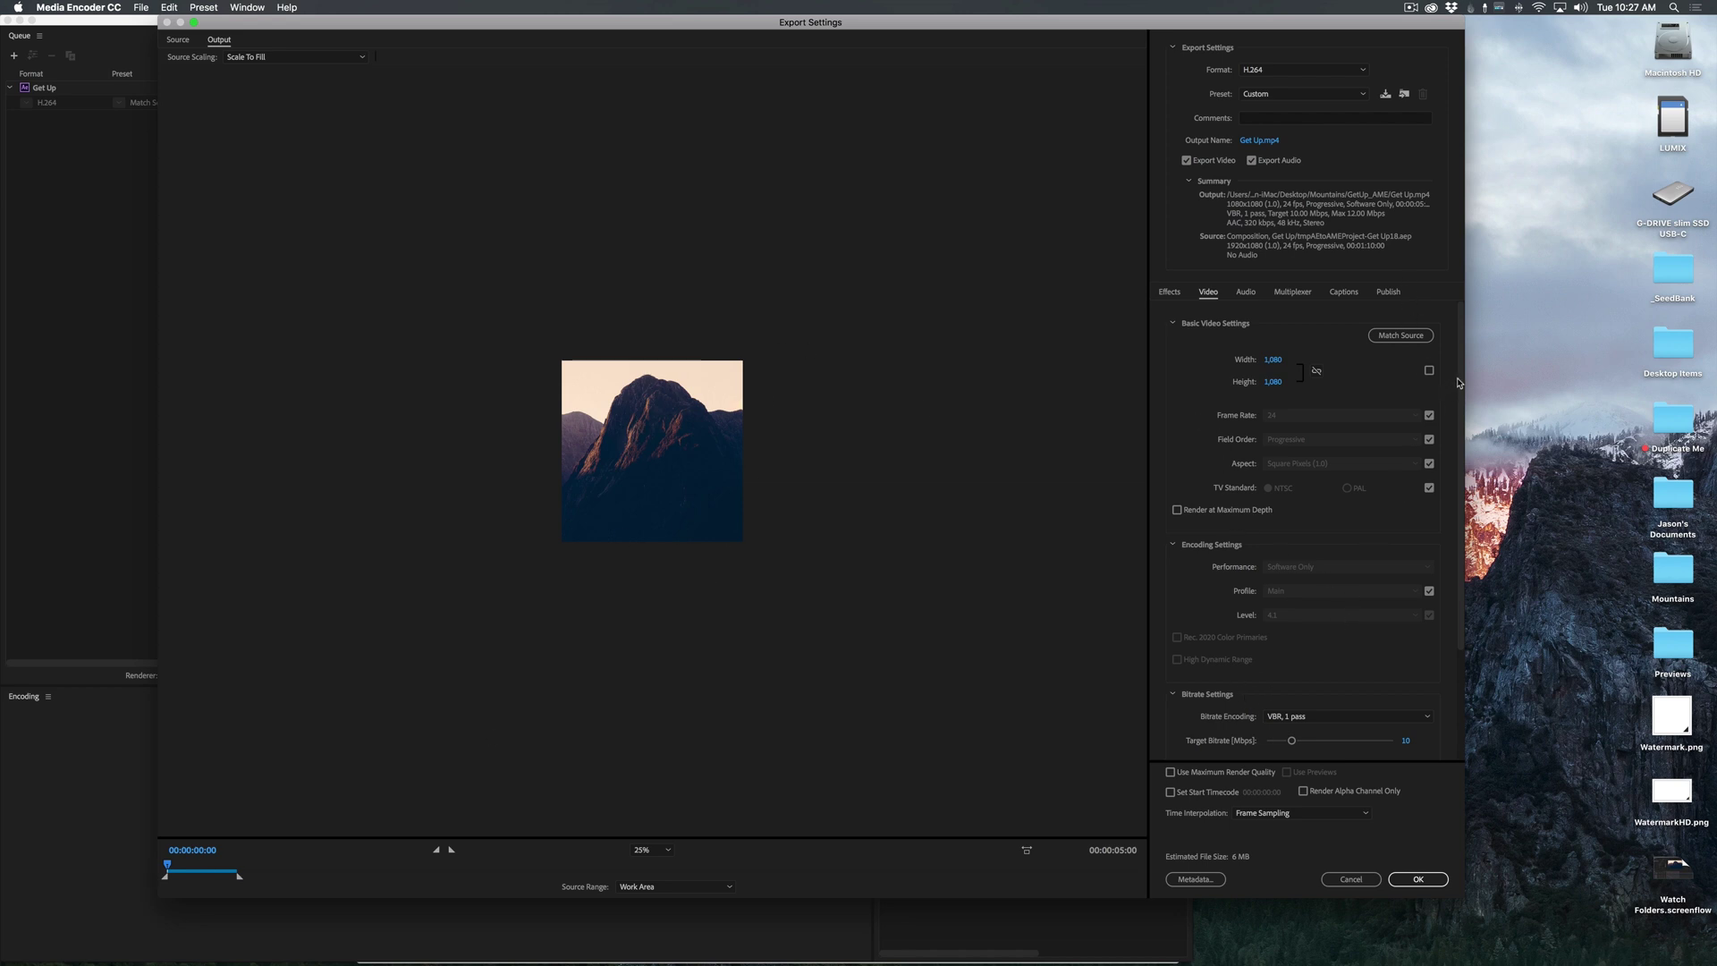
left_click_drag(1461, 385, 1463, 324)
Enable the Image Overlay effect and apply Watermark.png from the Desktop as the overlay image
left_click(1169, 293)
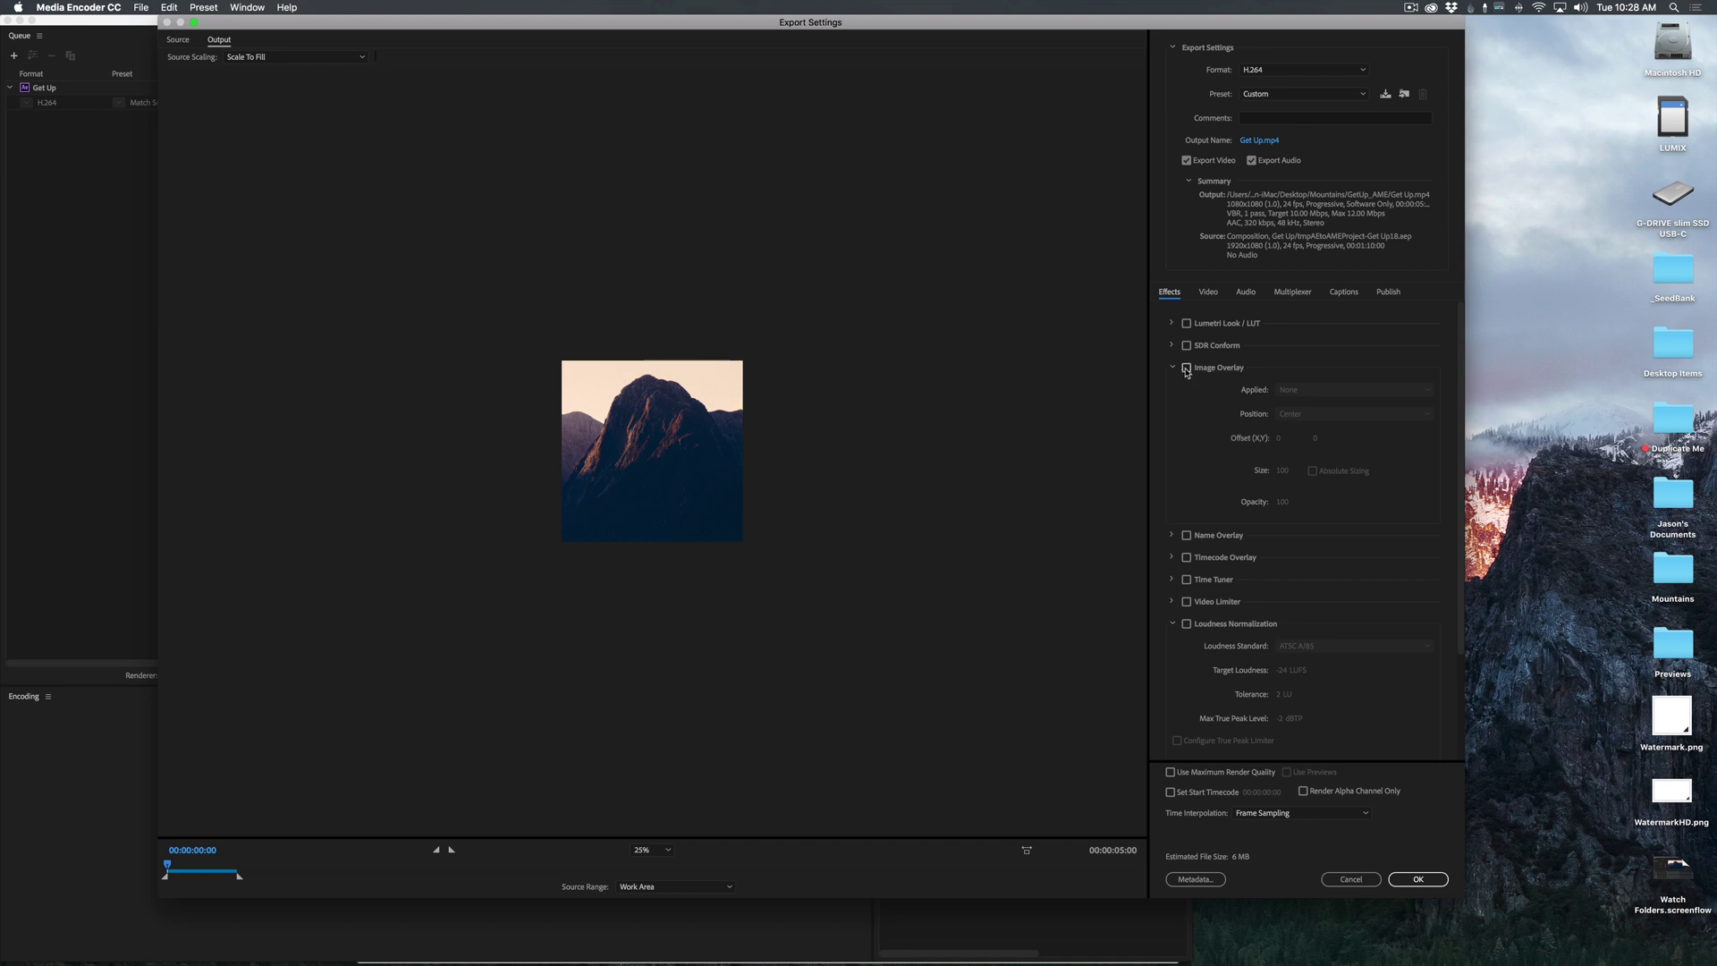
left_click(1186, 368)
left_click(1326, 391)
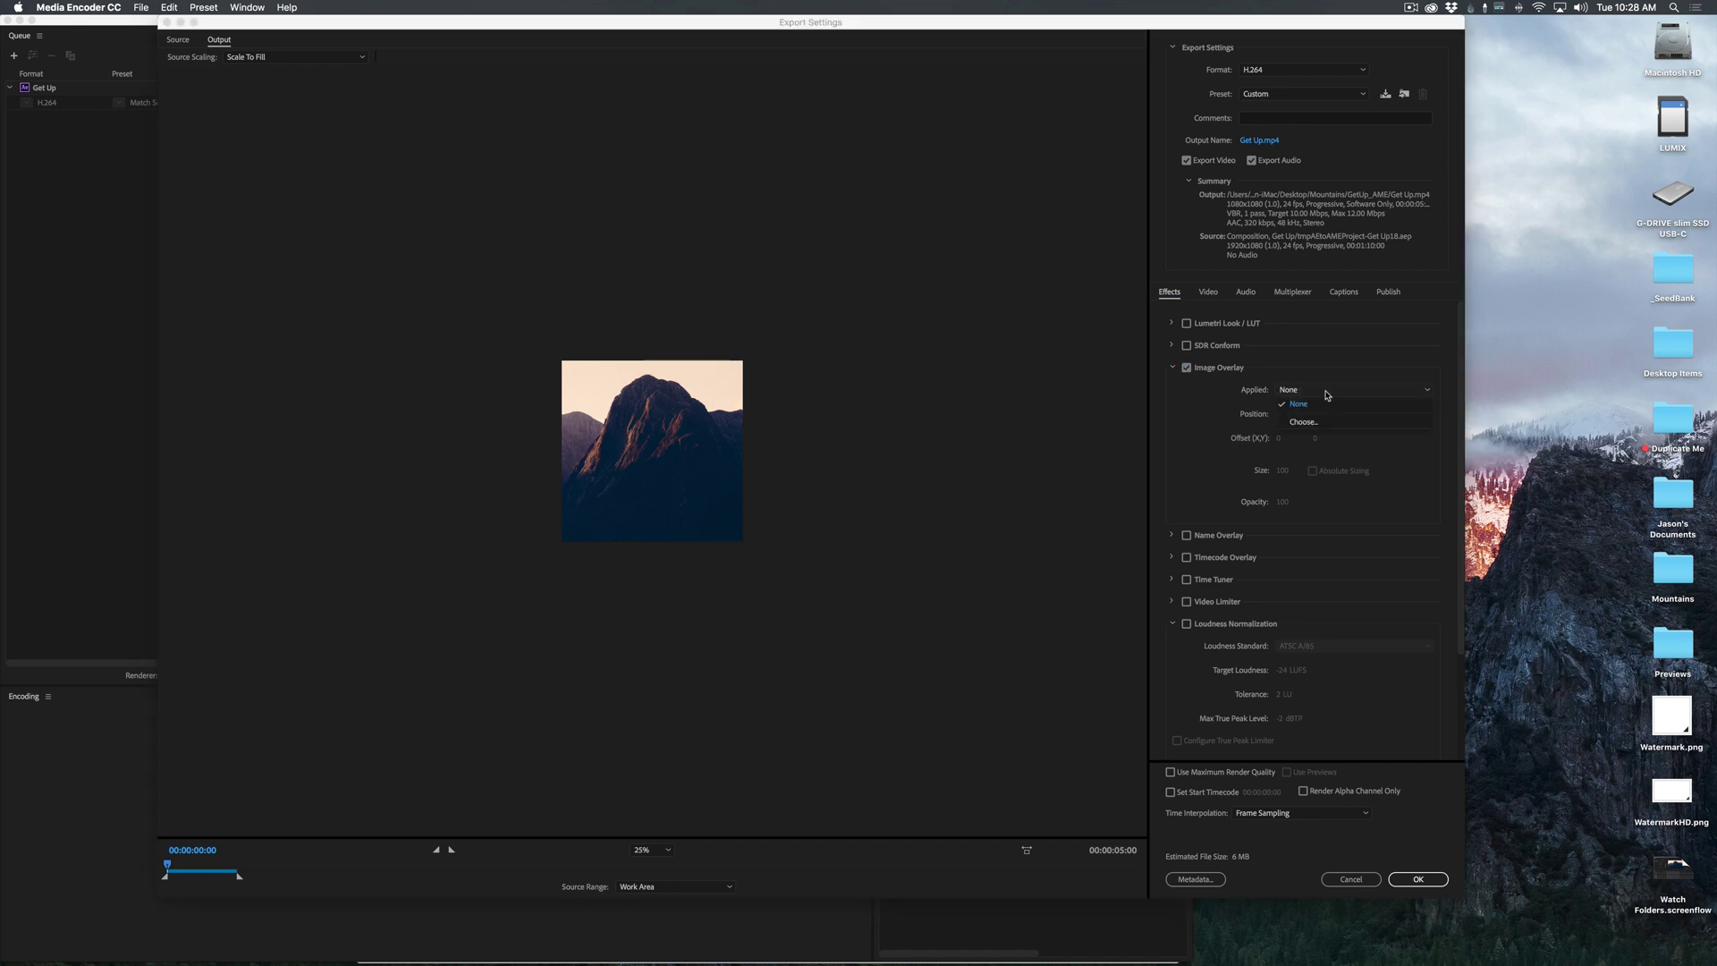
left_click(1301, 422)
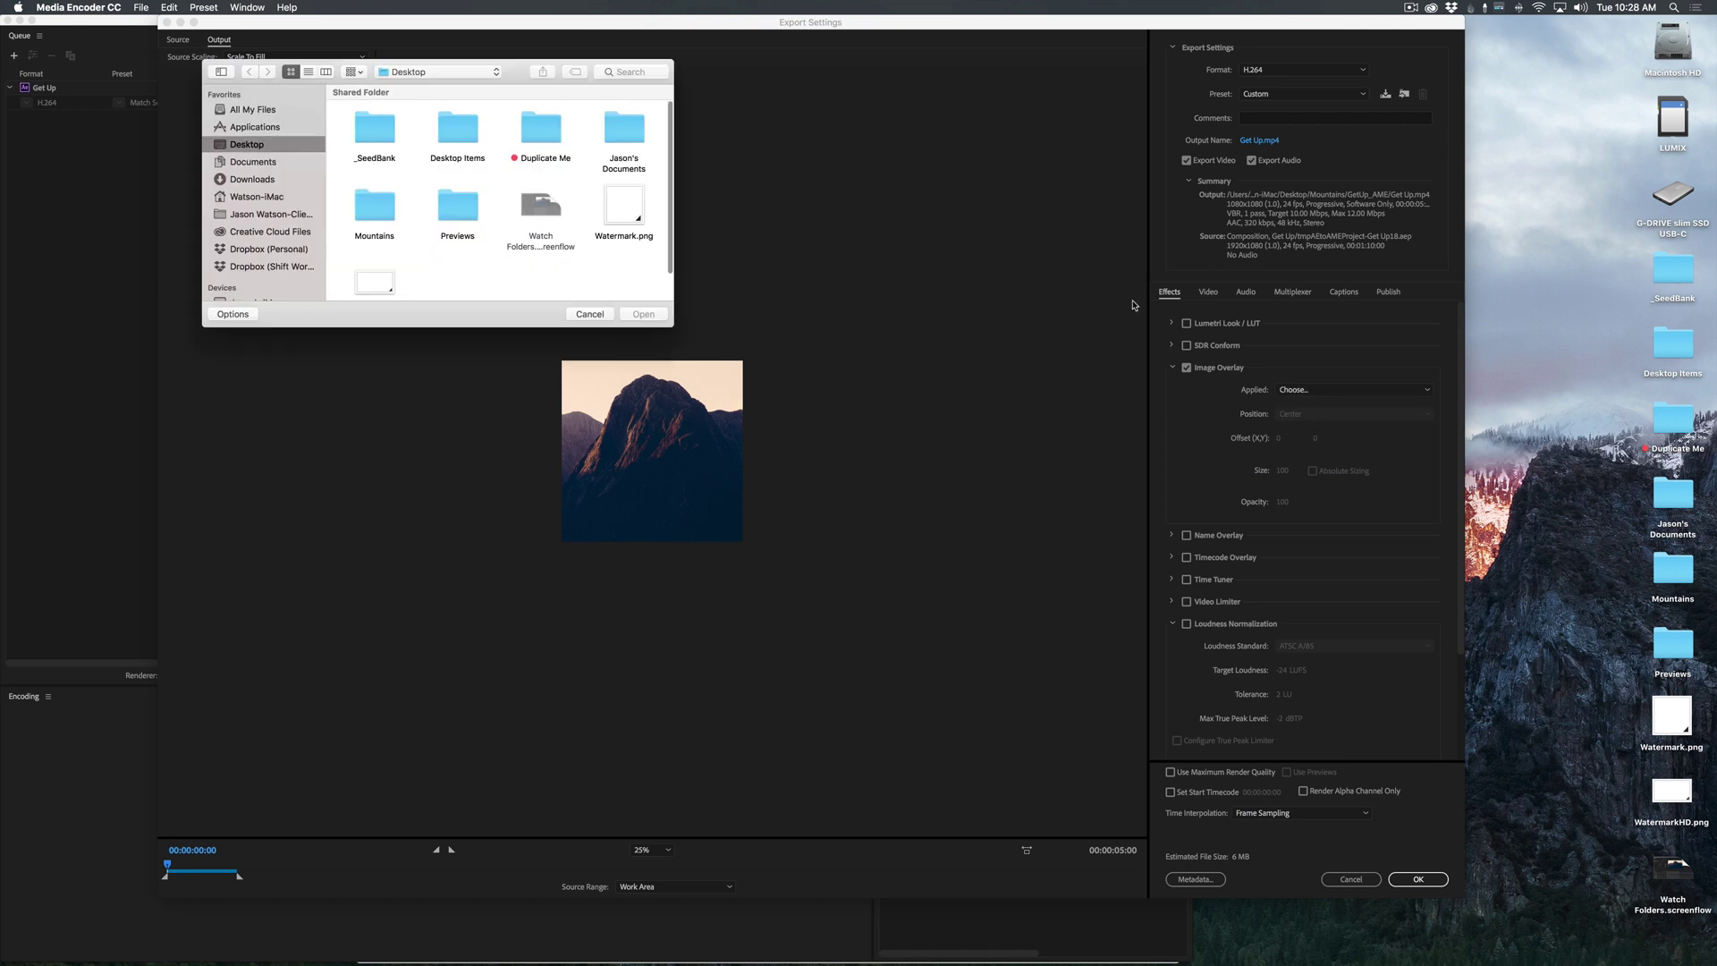
left_click(626, 210)
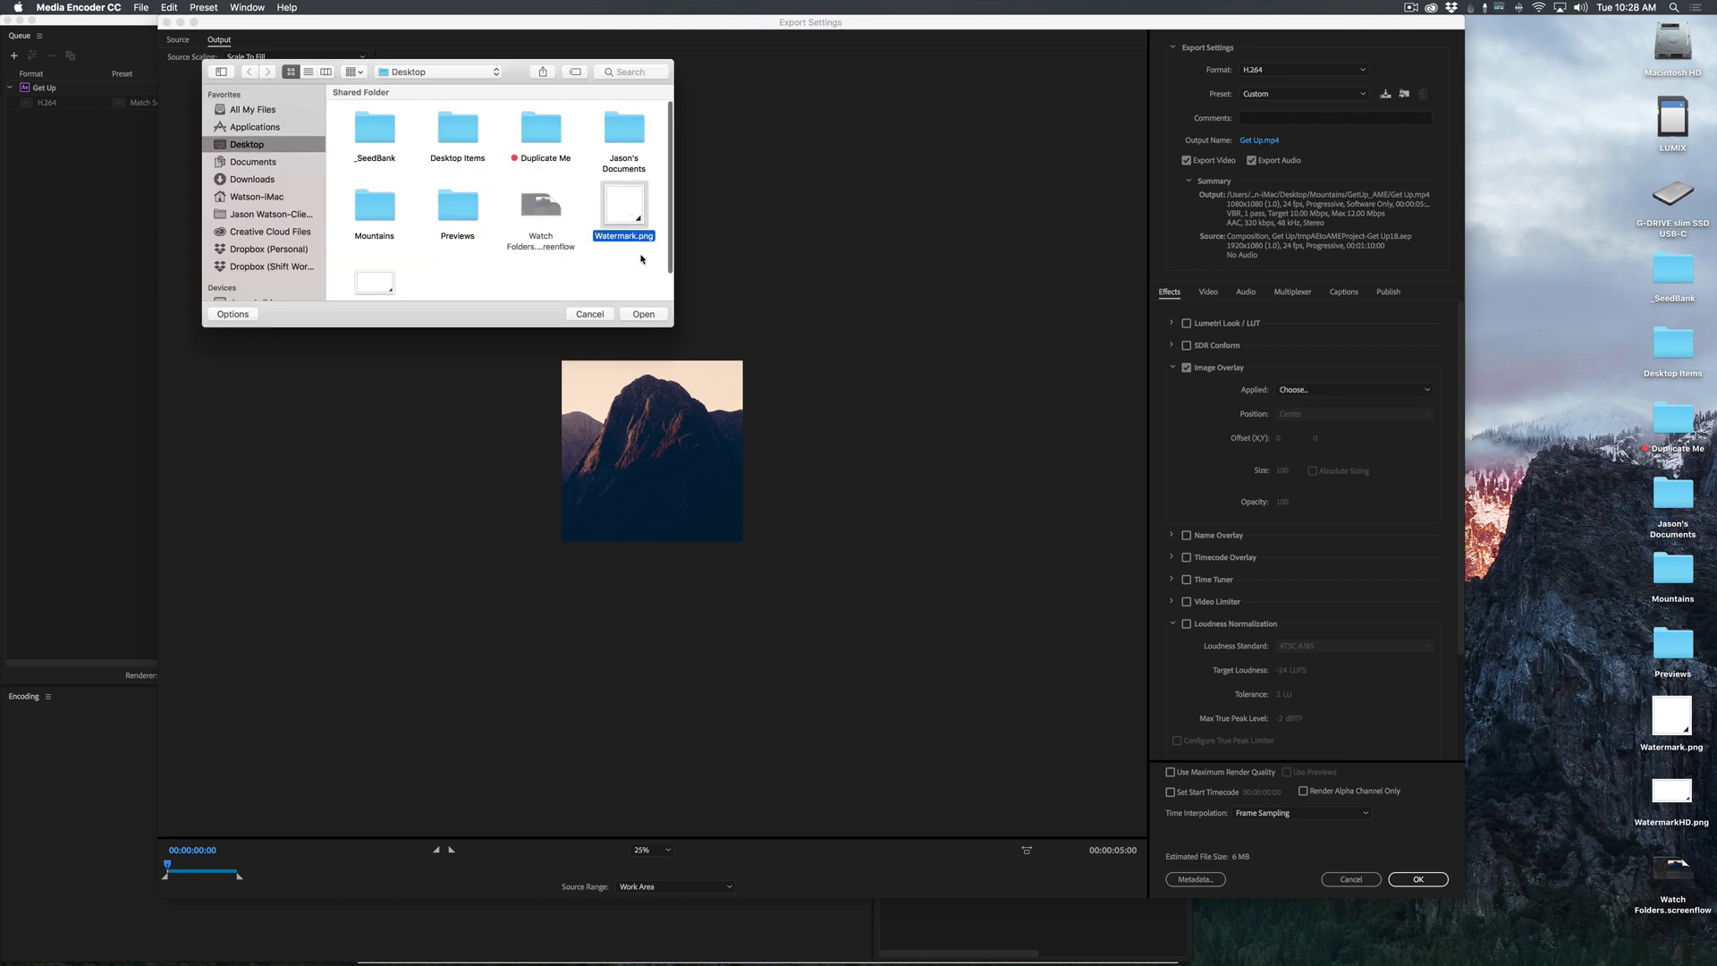
left_click(642, 314)
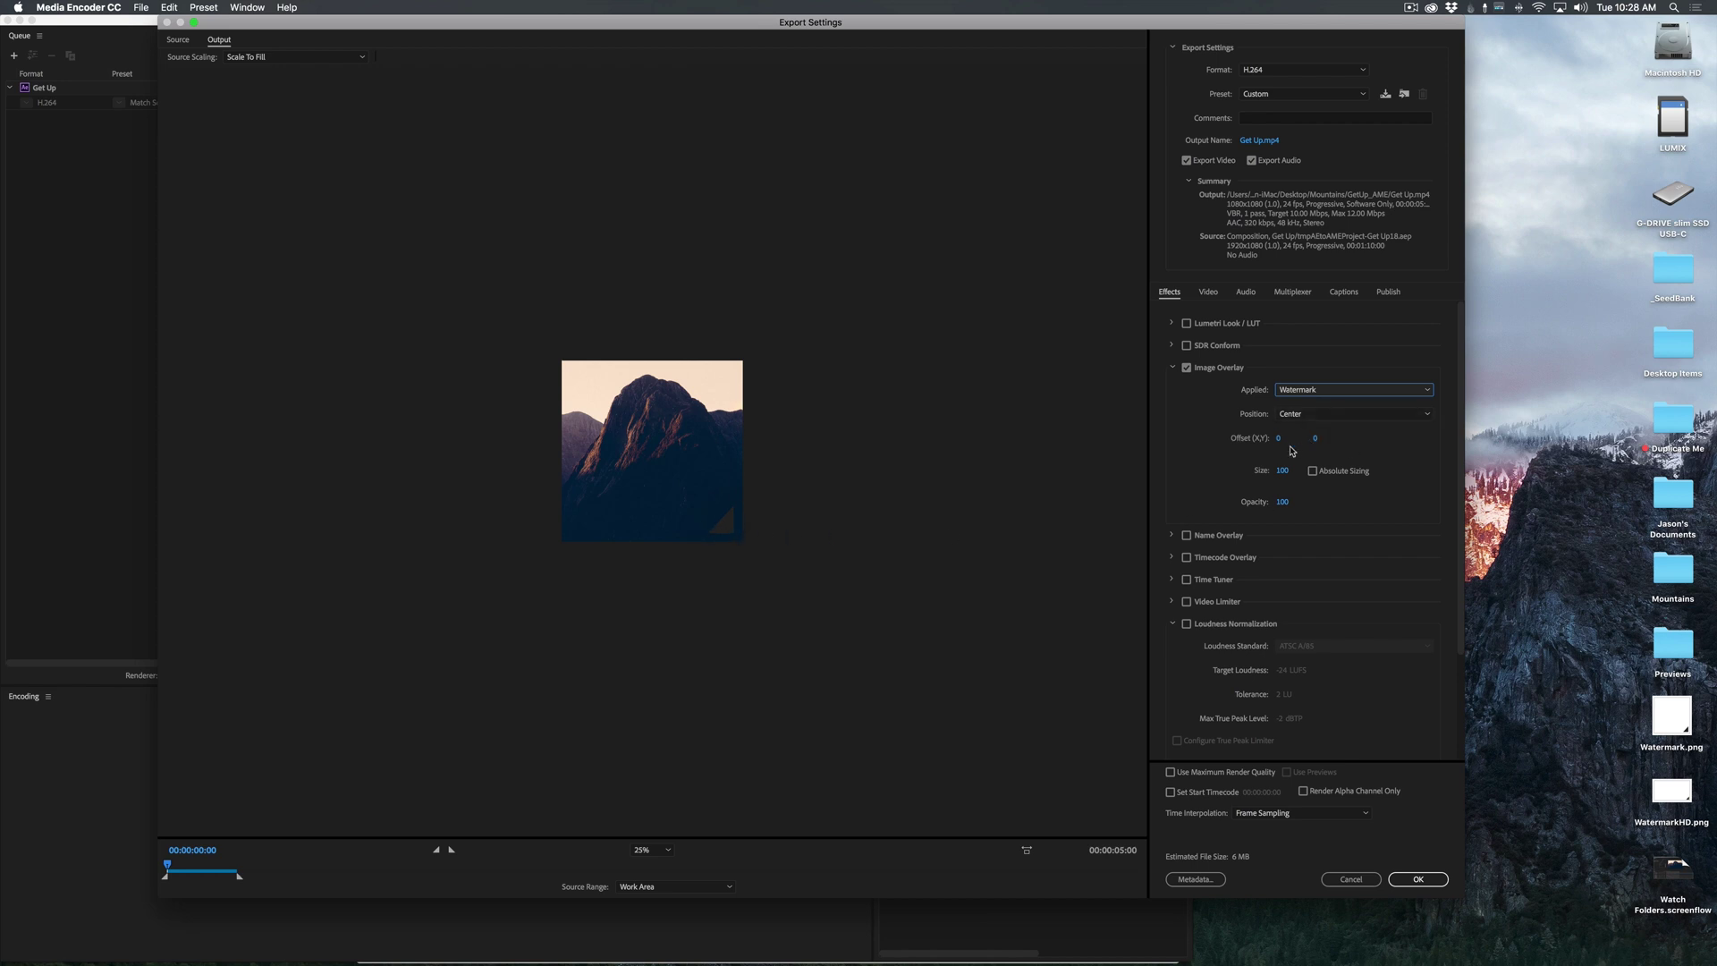
left_click(1284, 503)
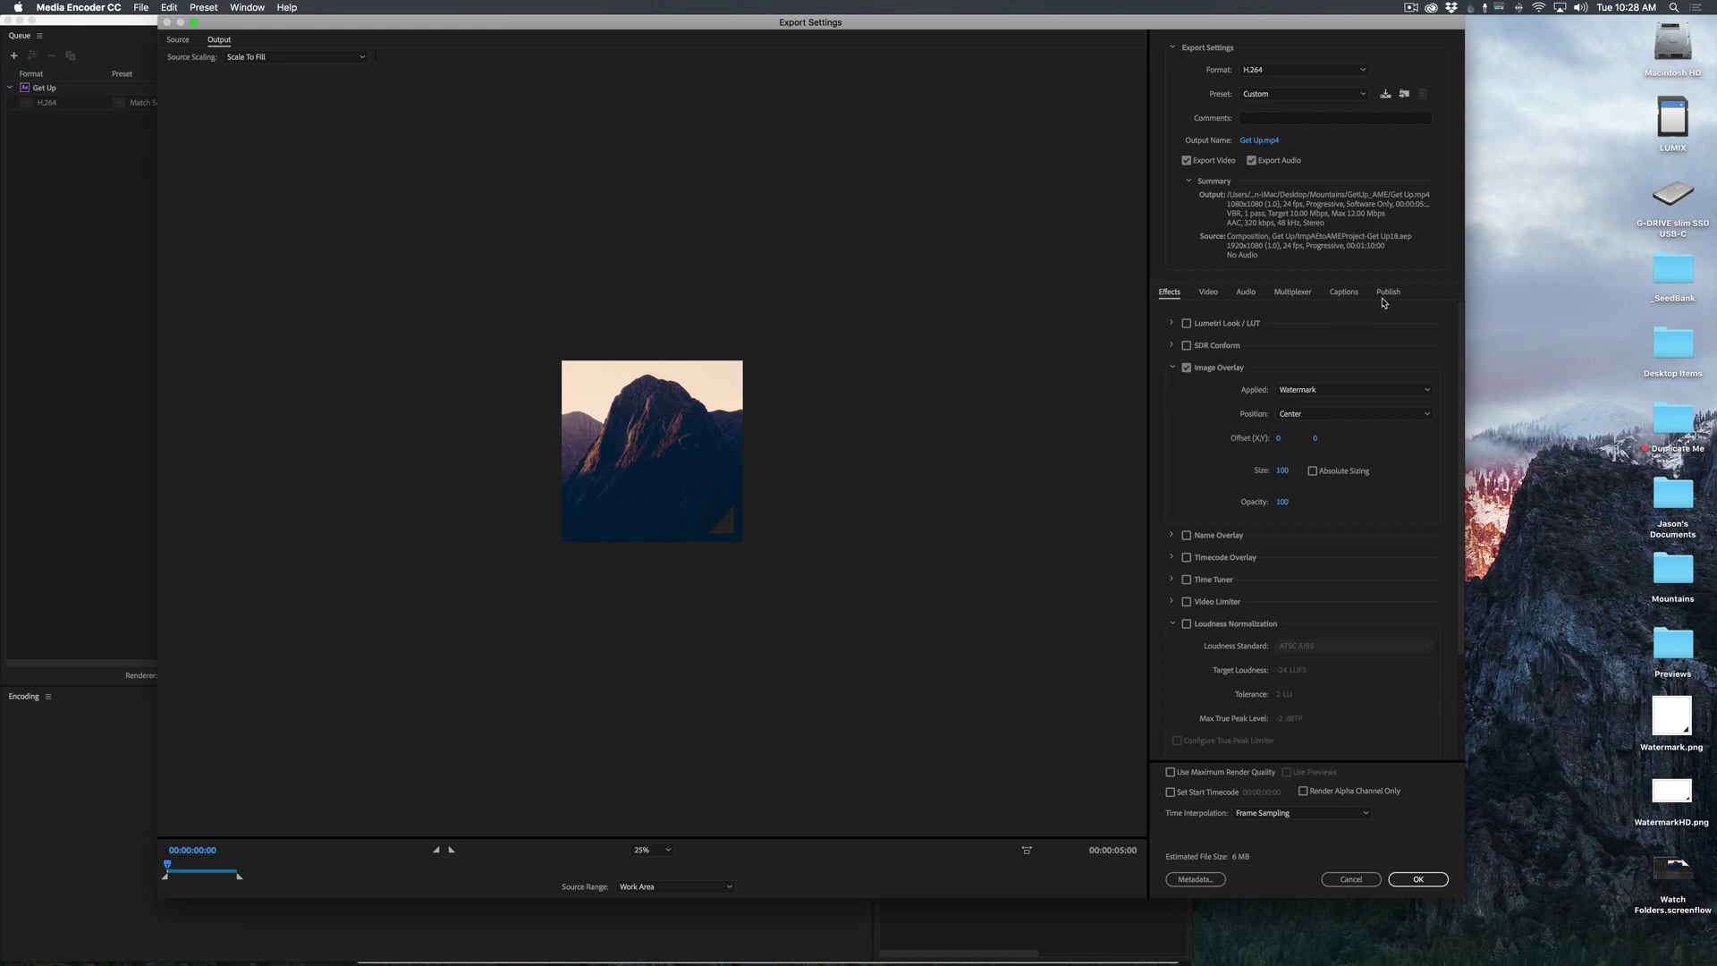
Enable publishing to Vimeo for this output and keep it viewable by Only me
left_click(1387, 295)
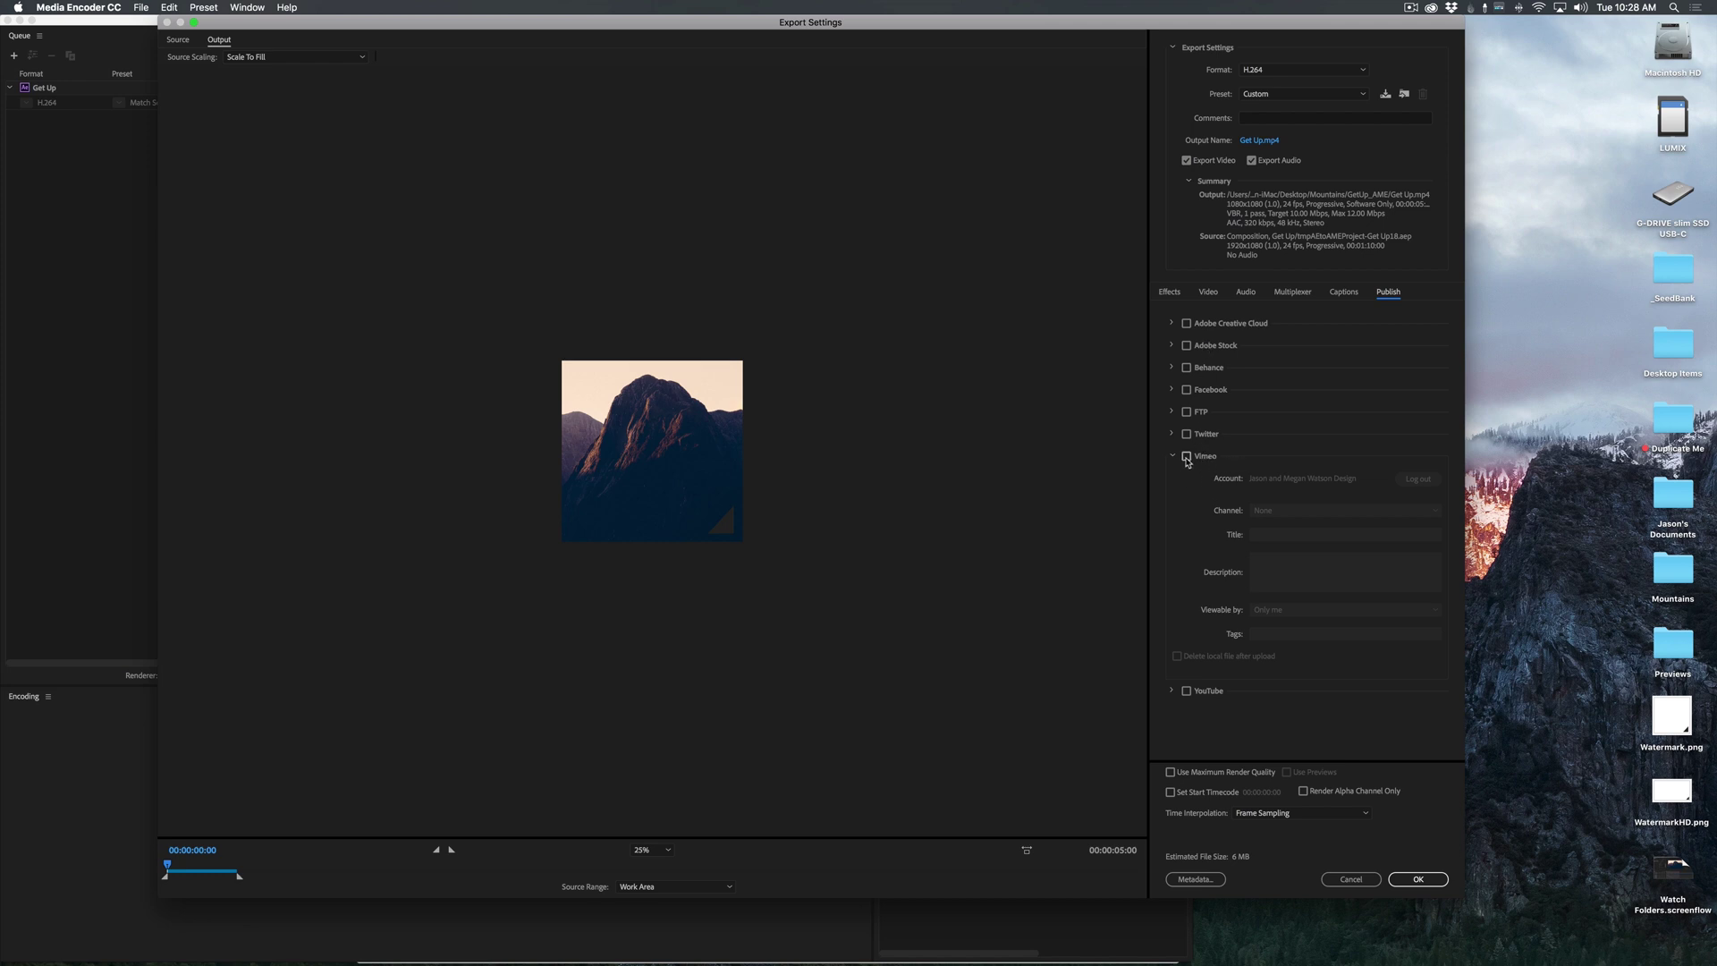
left_click(1187, 456)
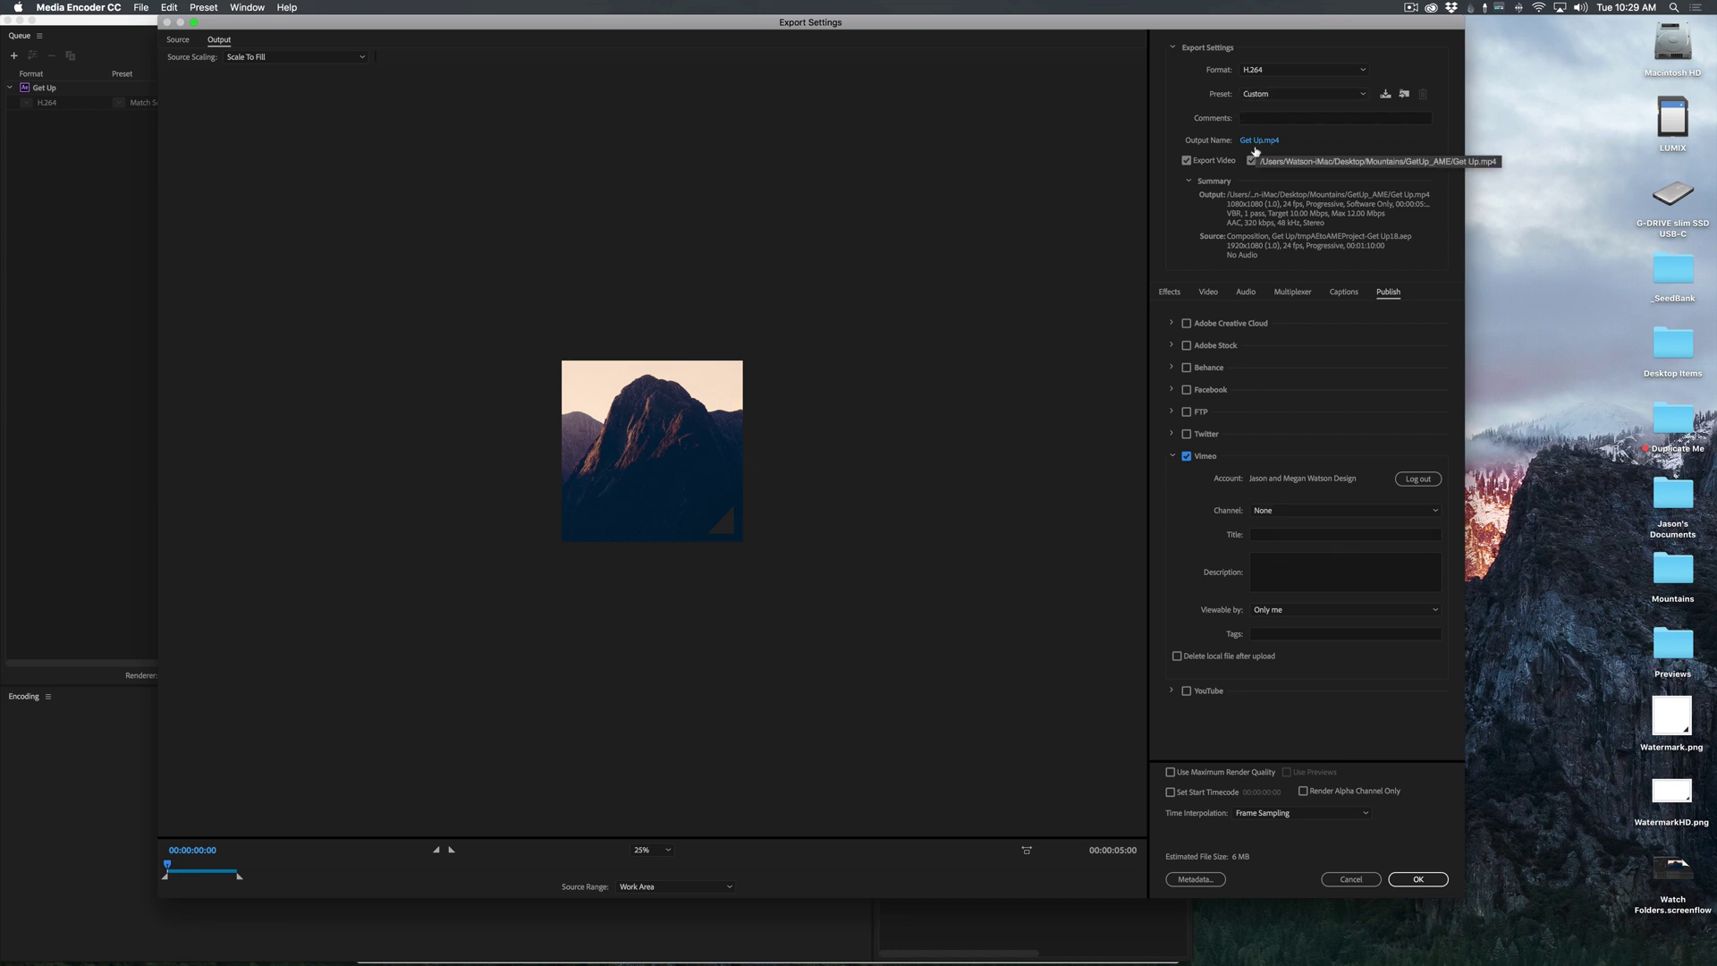
left_click(1333, 612)
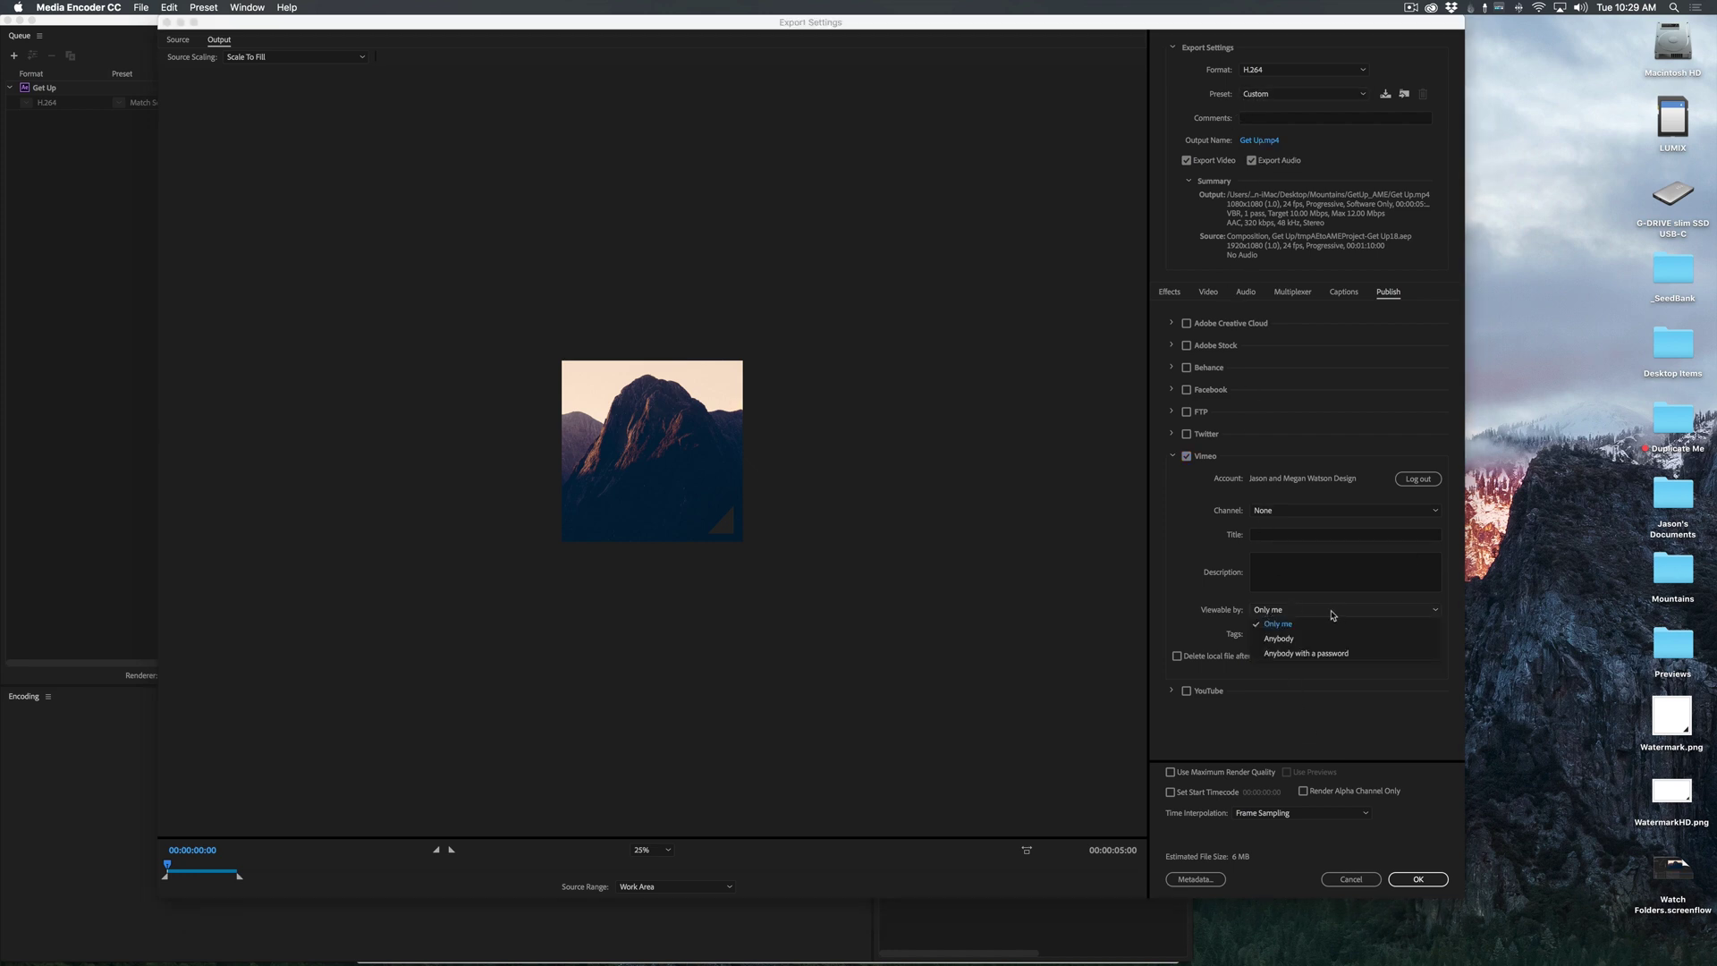
left_click(1279, 617)
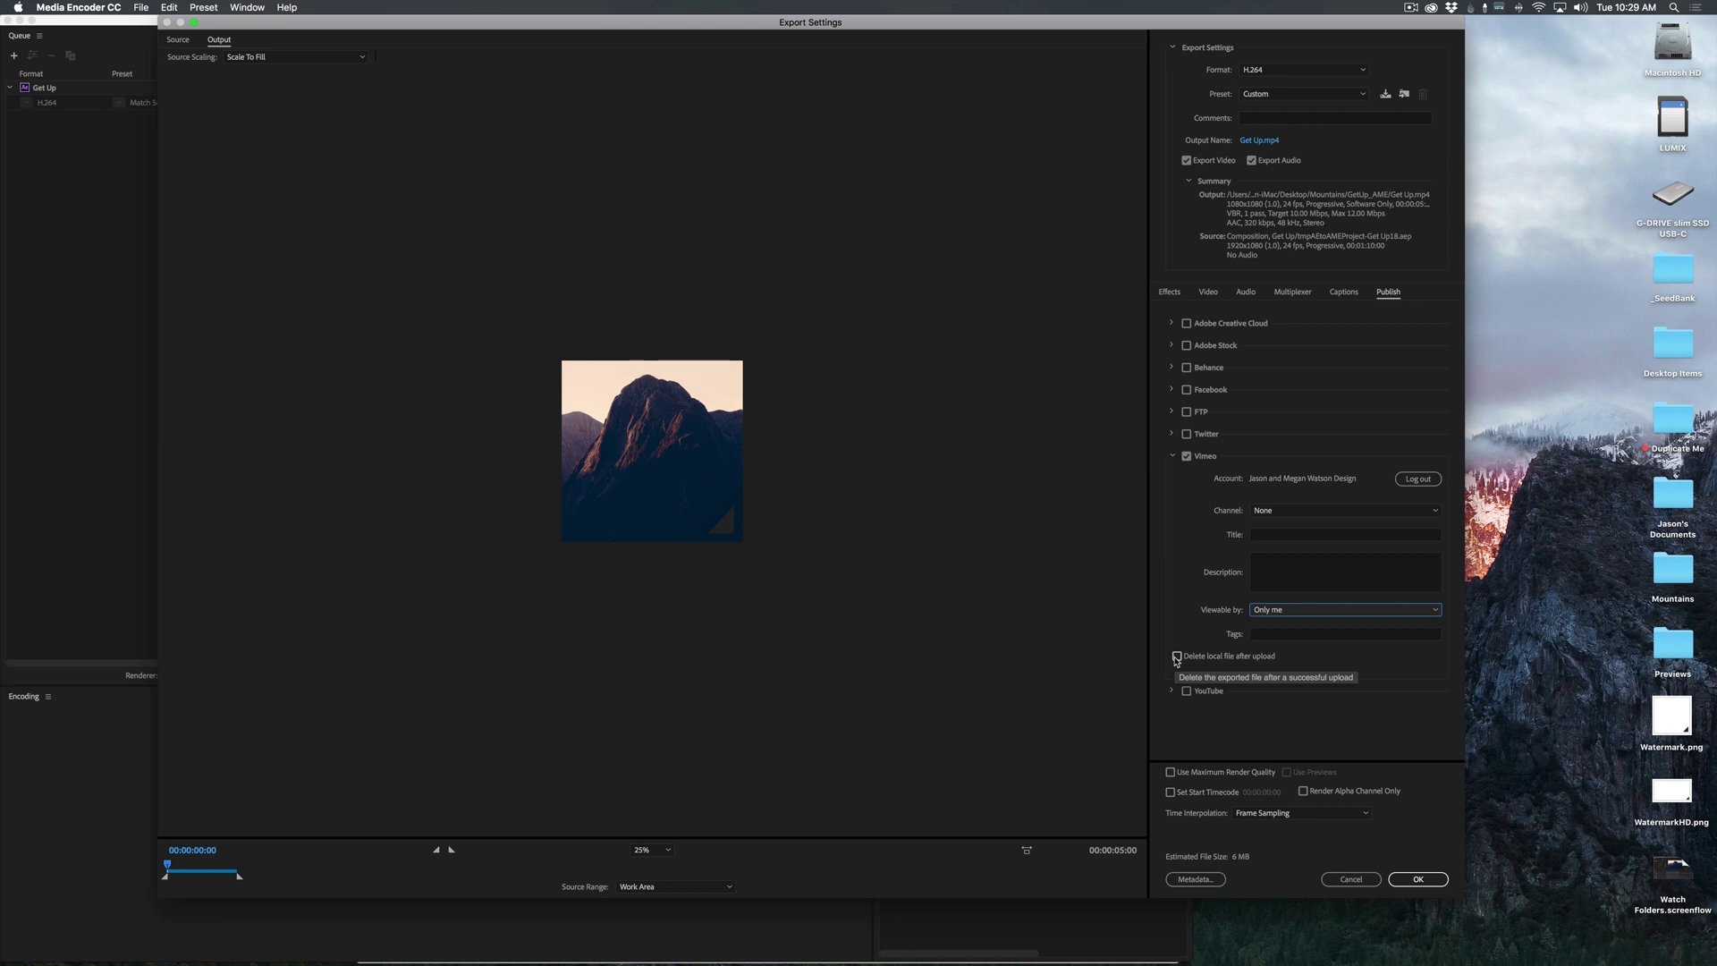
left_click(1308, 662)
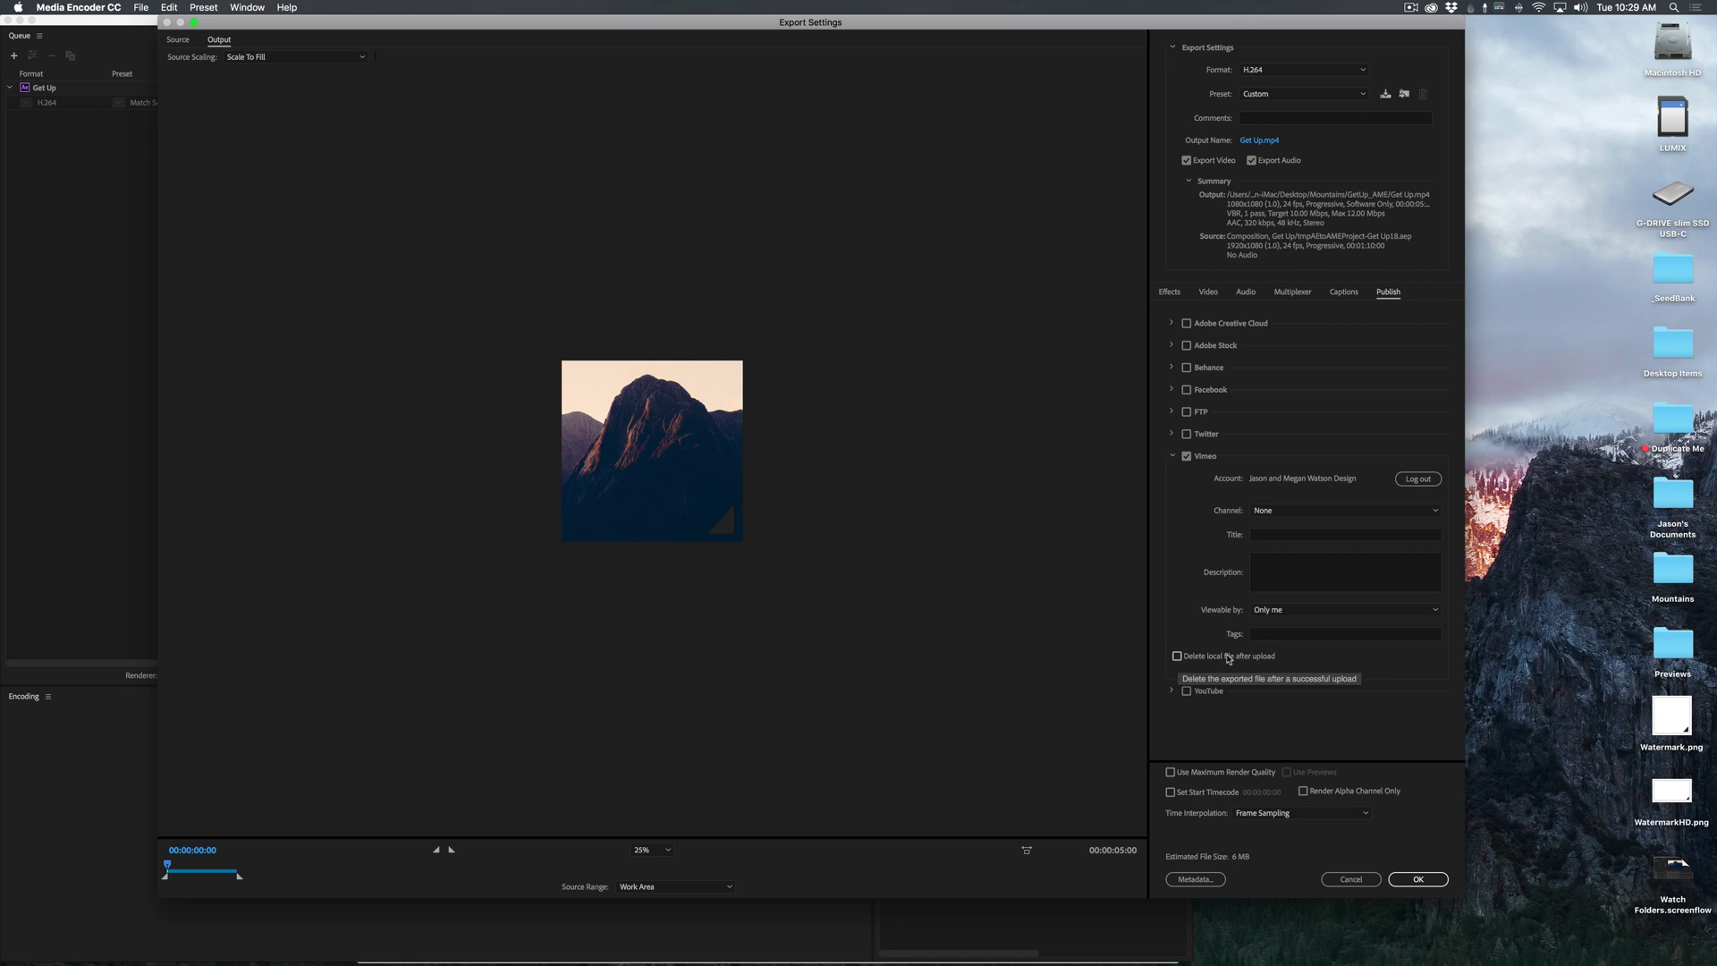
Save the settings as preset "Square - Vimeo Upload" including effects and publish settings, and apply them to the queued output
left_click(1216, 293)
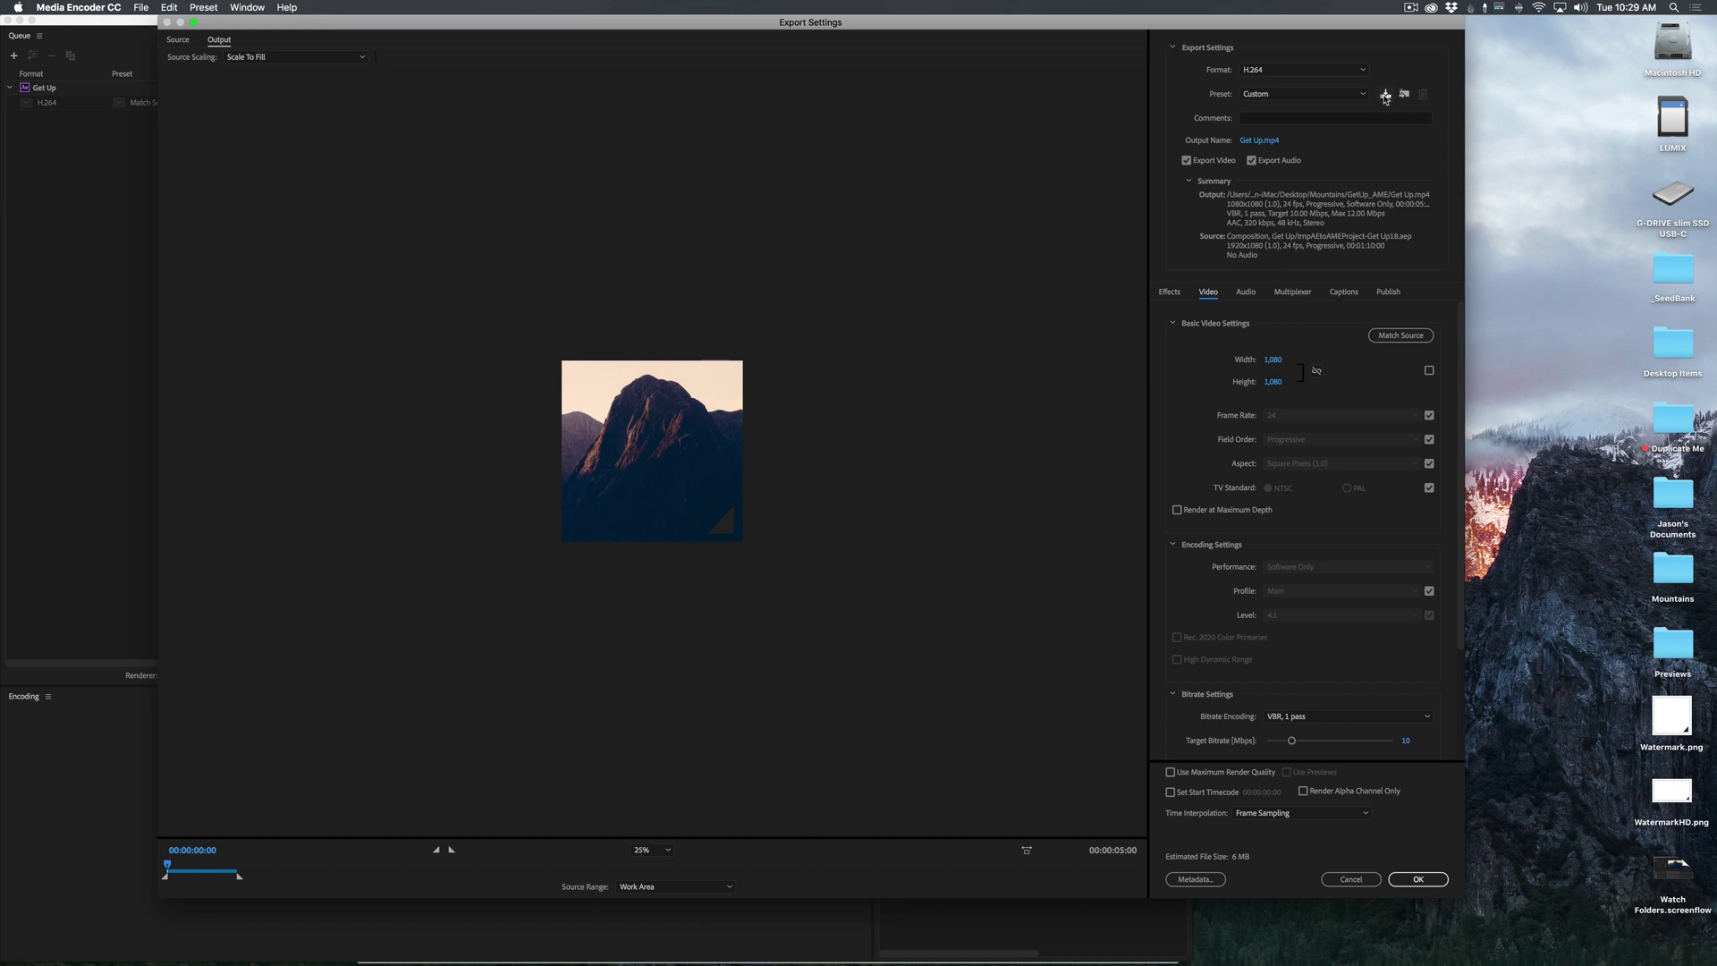
left_click(1385, 95)
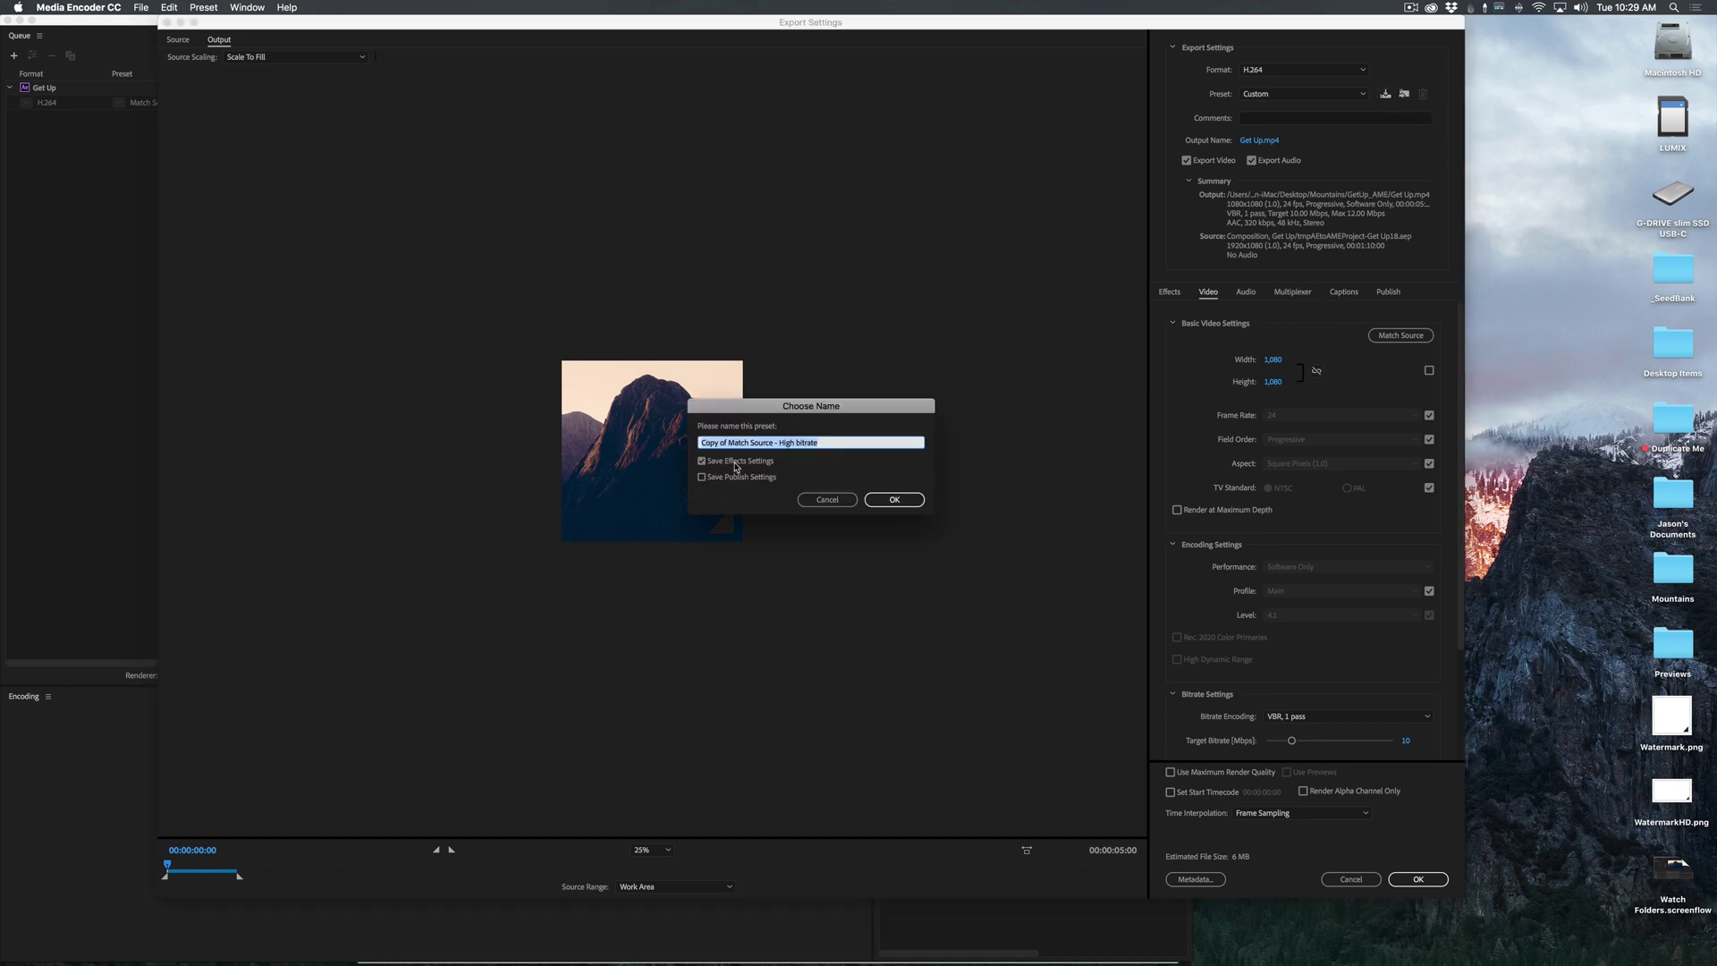
type("Square - Vimeo Upload")
left_click(702, 477)
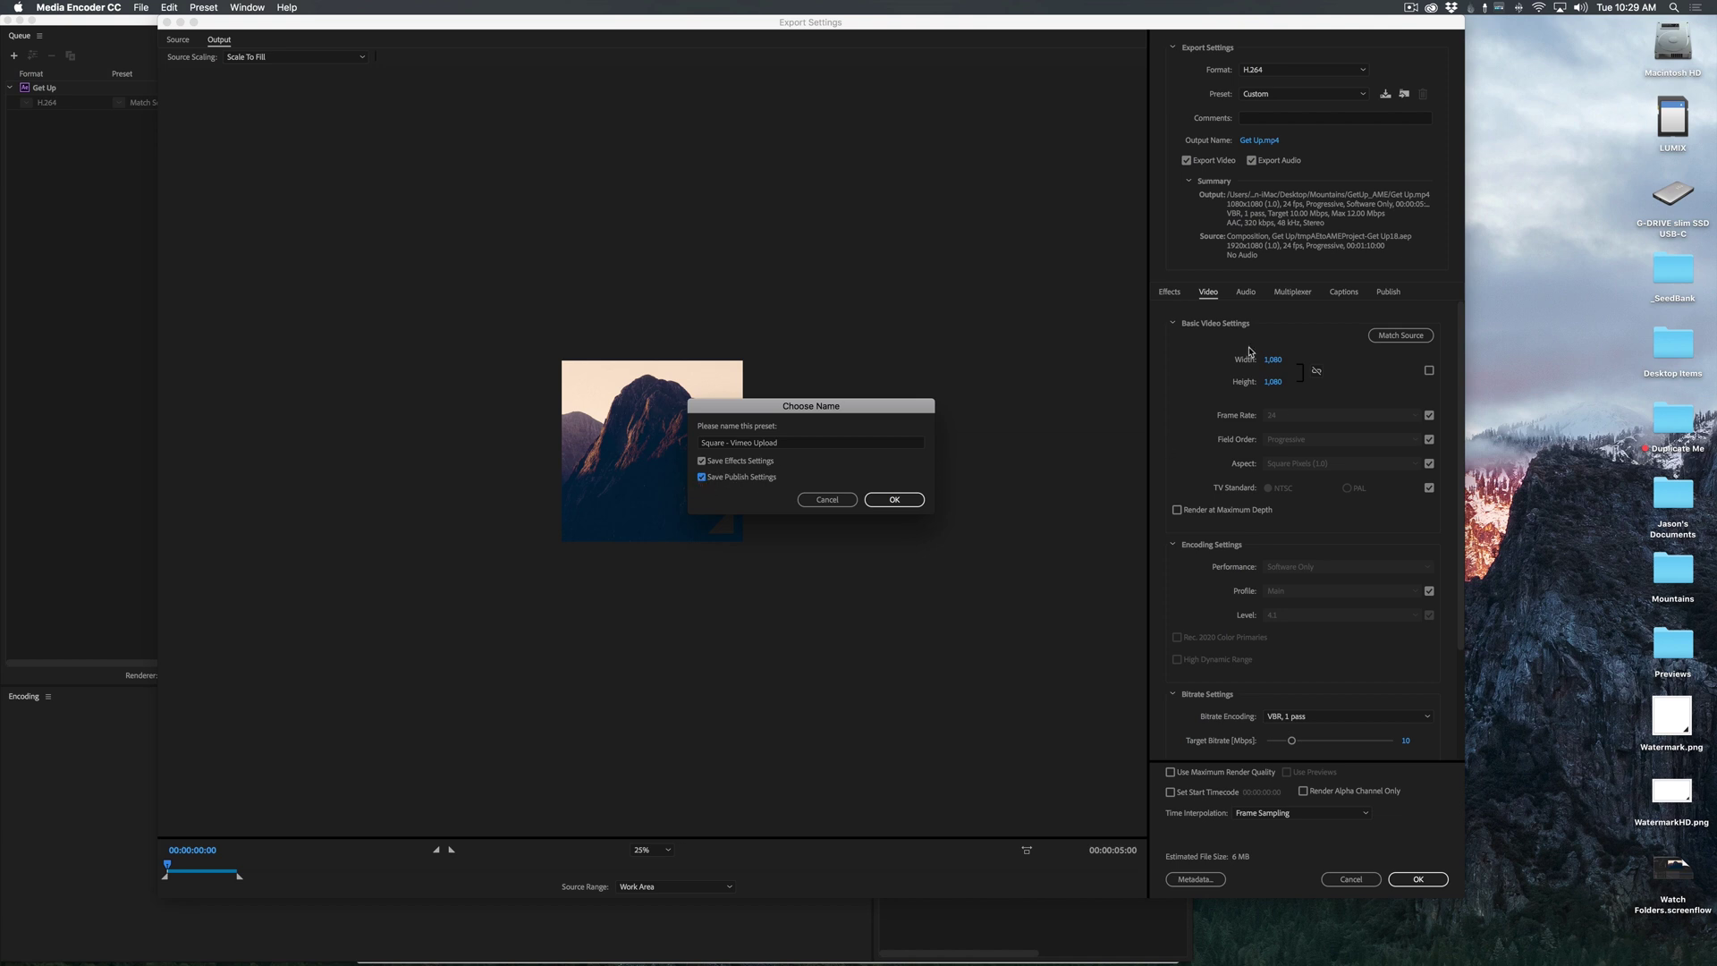
left_click(897, 500)
left_click(1441, 879)
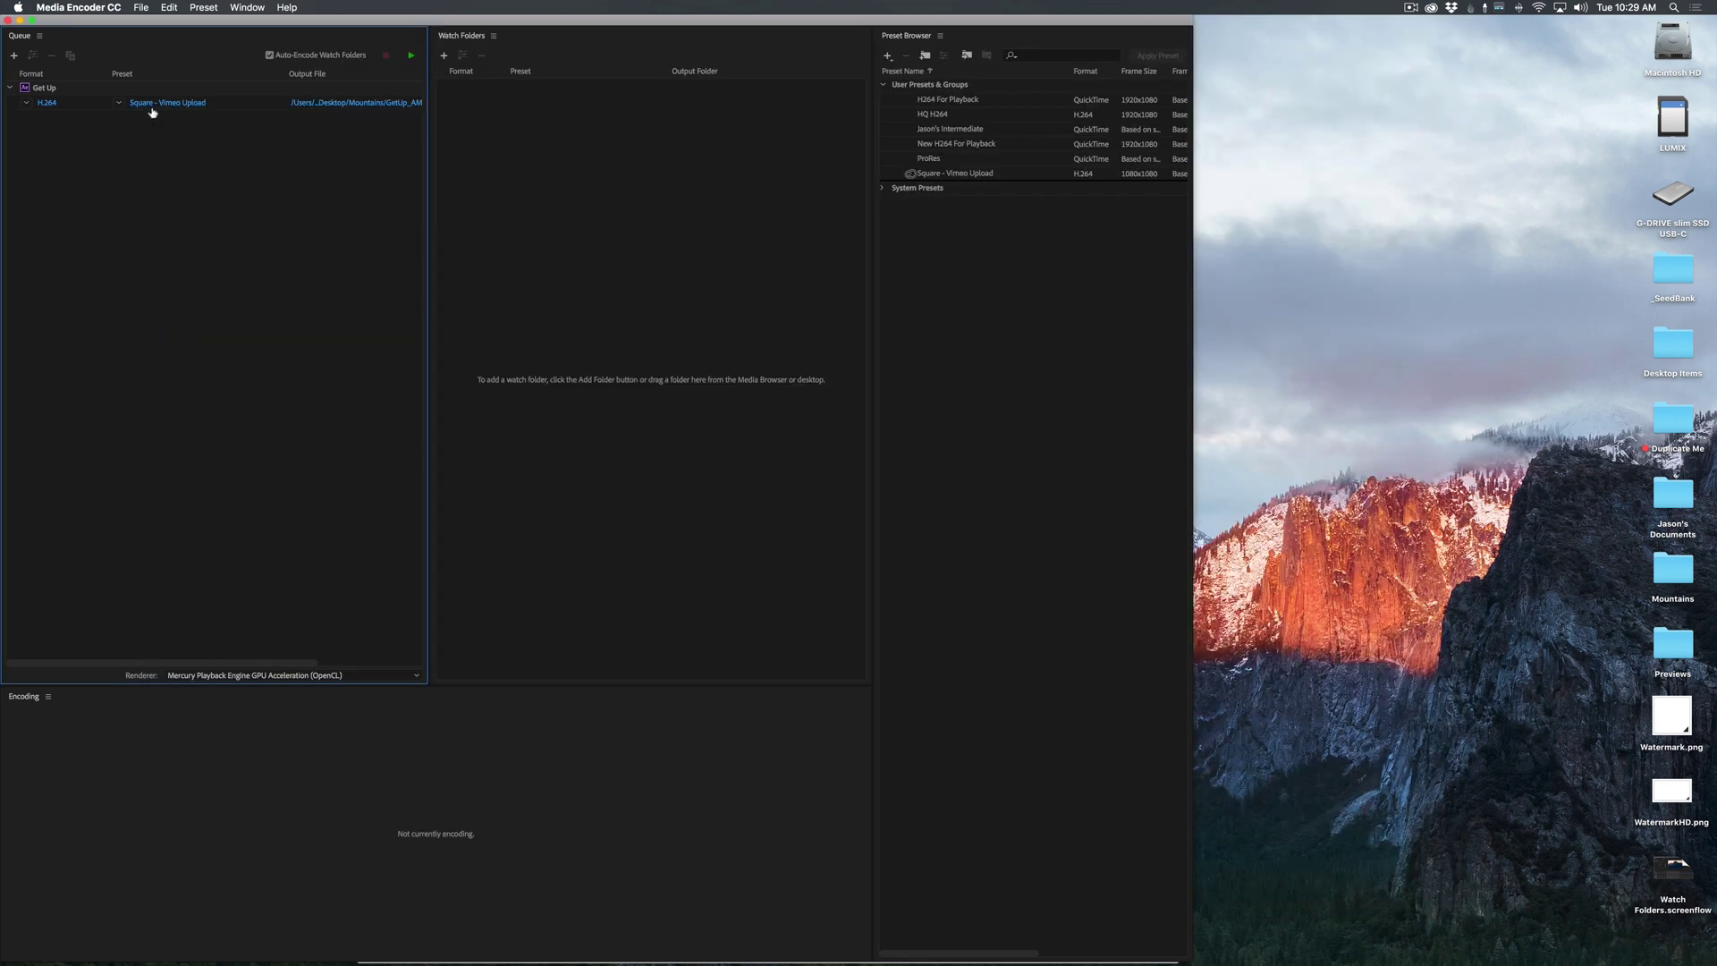
Duplicate the Get Up output in the queue and set the copy's frame size to match the source
left_click(79, 104)
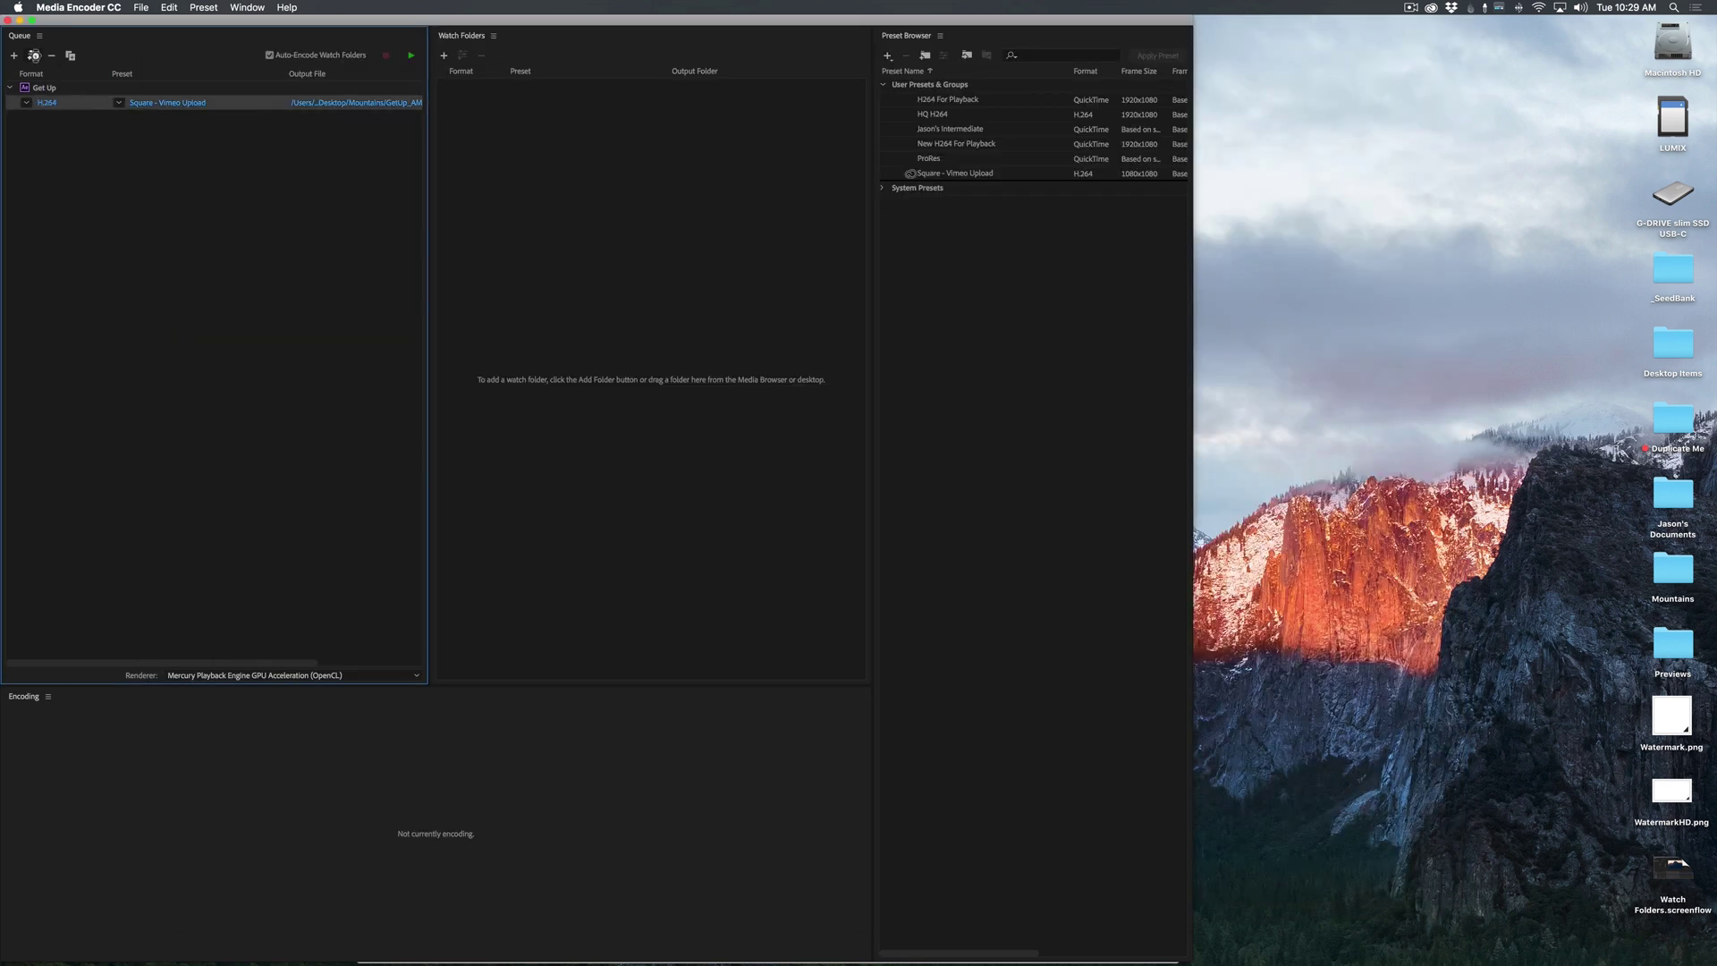
left_click(70, 55)
left_click(157, 118)
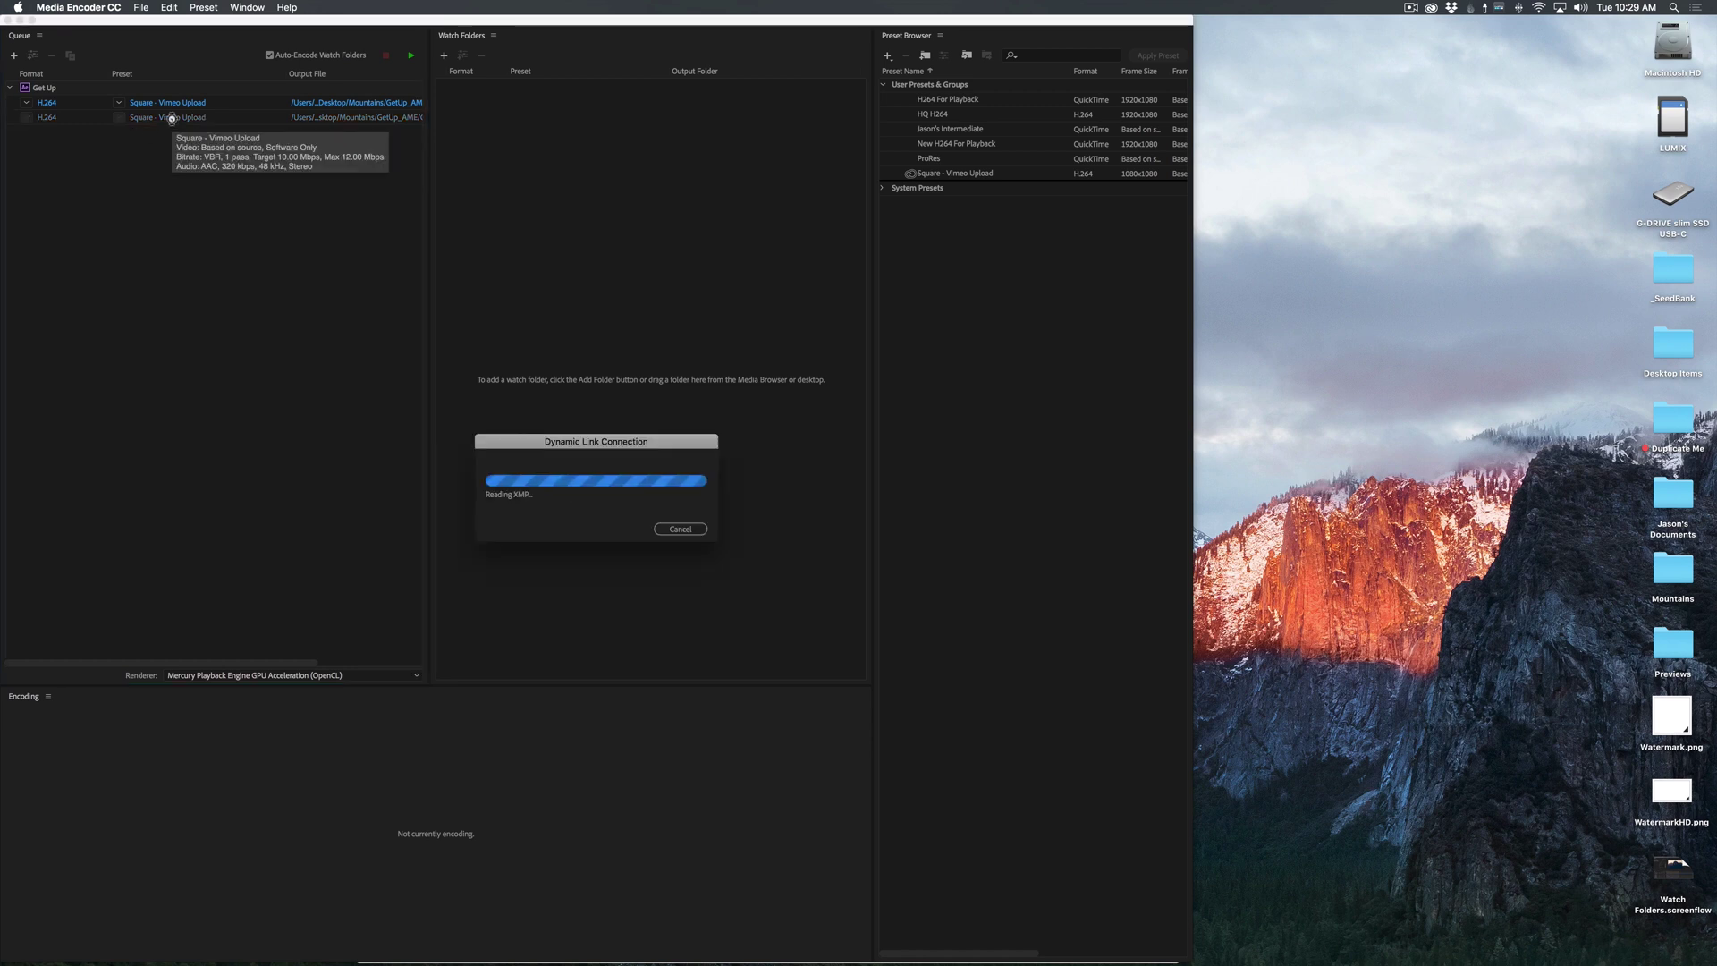
left_click(1429, 369)
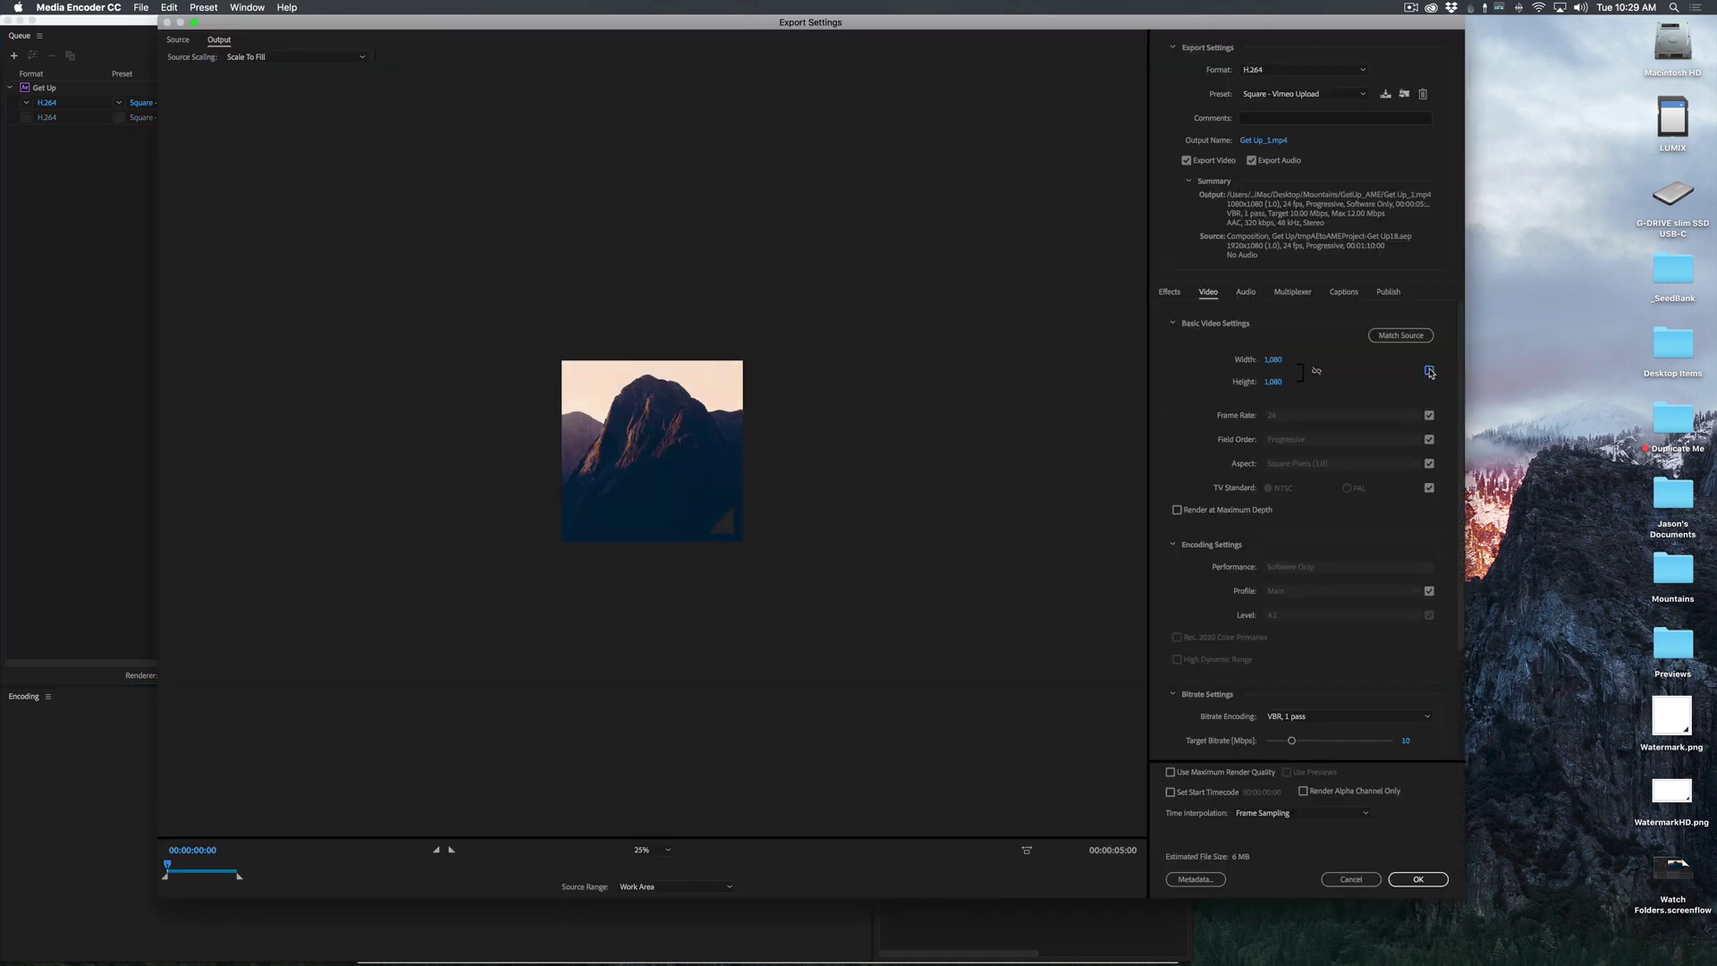
Offset the watermark horizontally into the frame's lower-right corner and enable deleting the local file after the Vimeo upload
left_click(1169, 292)
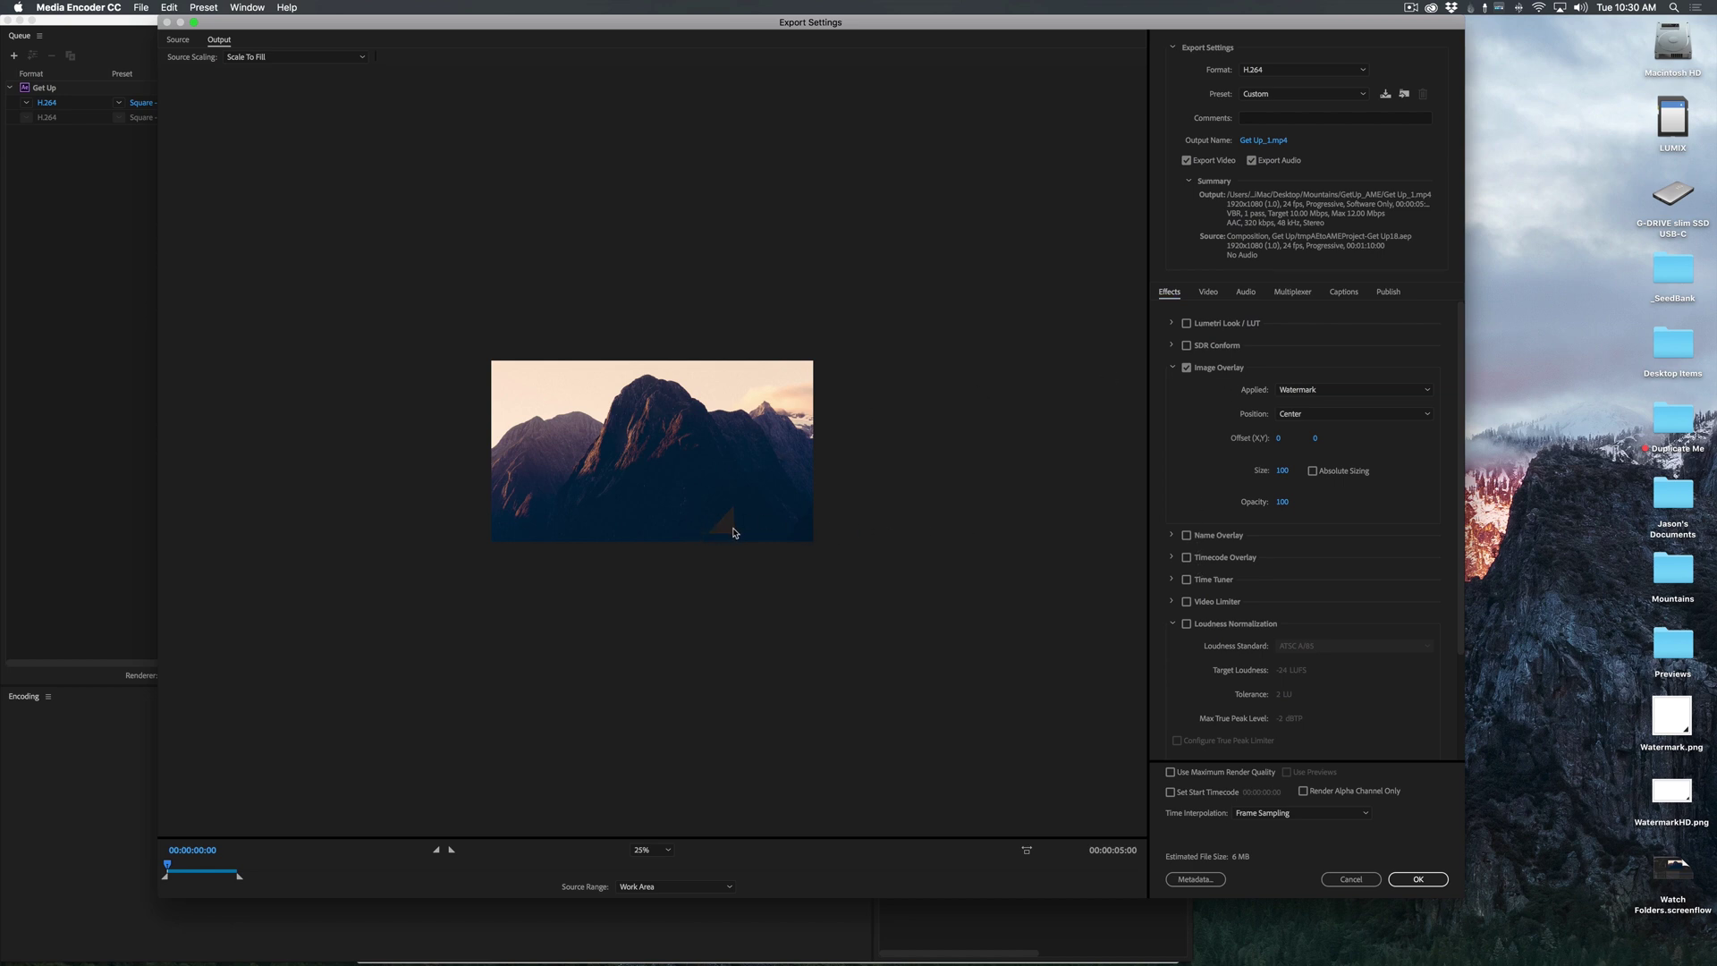
left_click_drag(1279, 438, 1350, 440)
left_click(1388, 292)
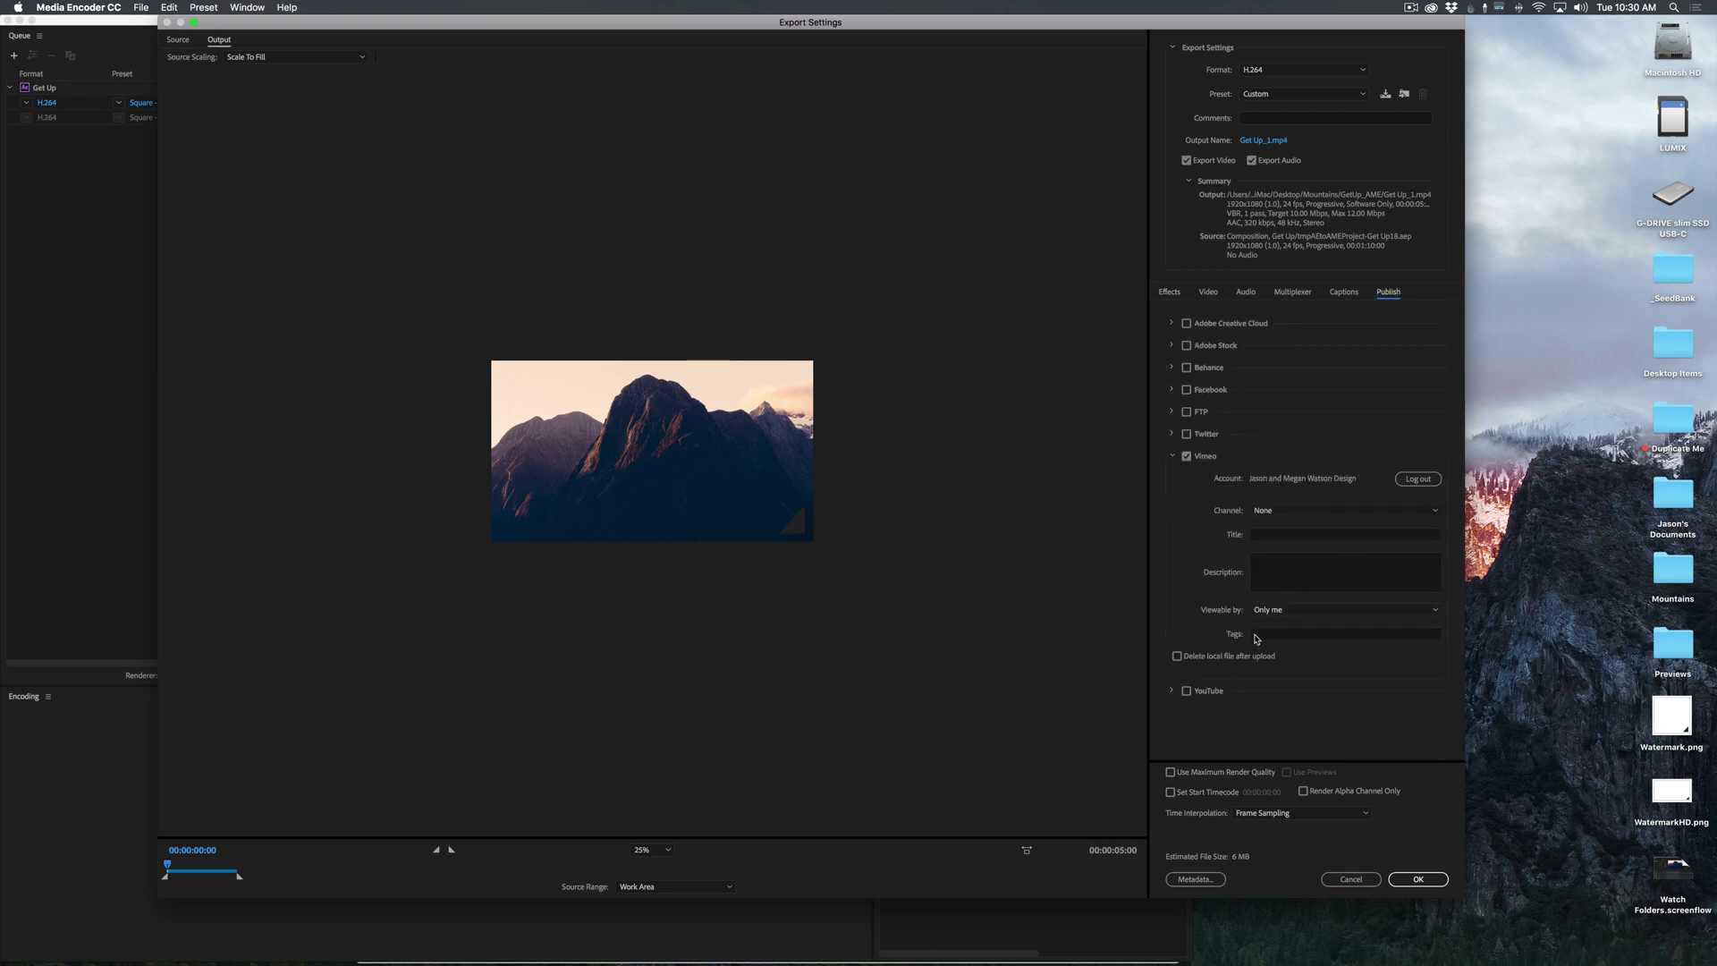
left_click(1177, 656)
Save the copy's settings as preset "1080 - Vimeo Upload" including effects and publish settings, and apply them to the output
left_click(1386, 93)
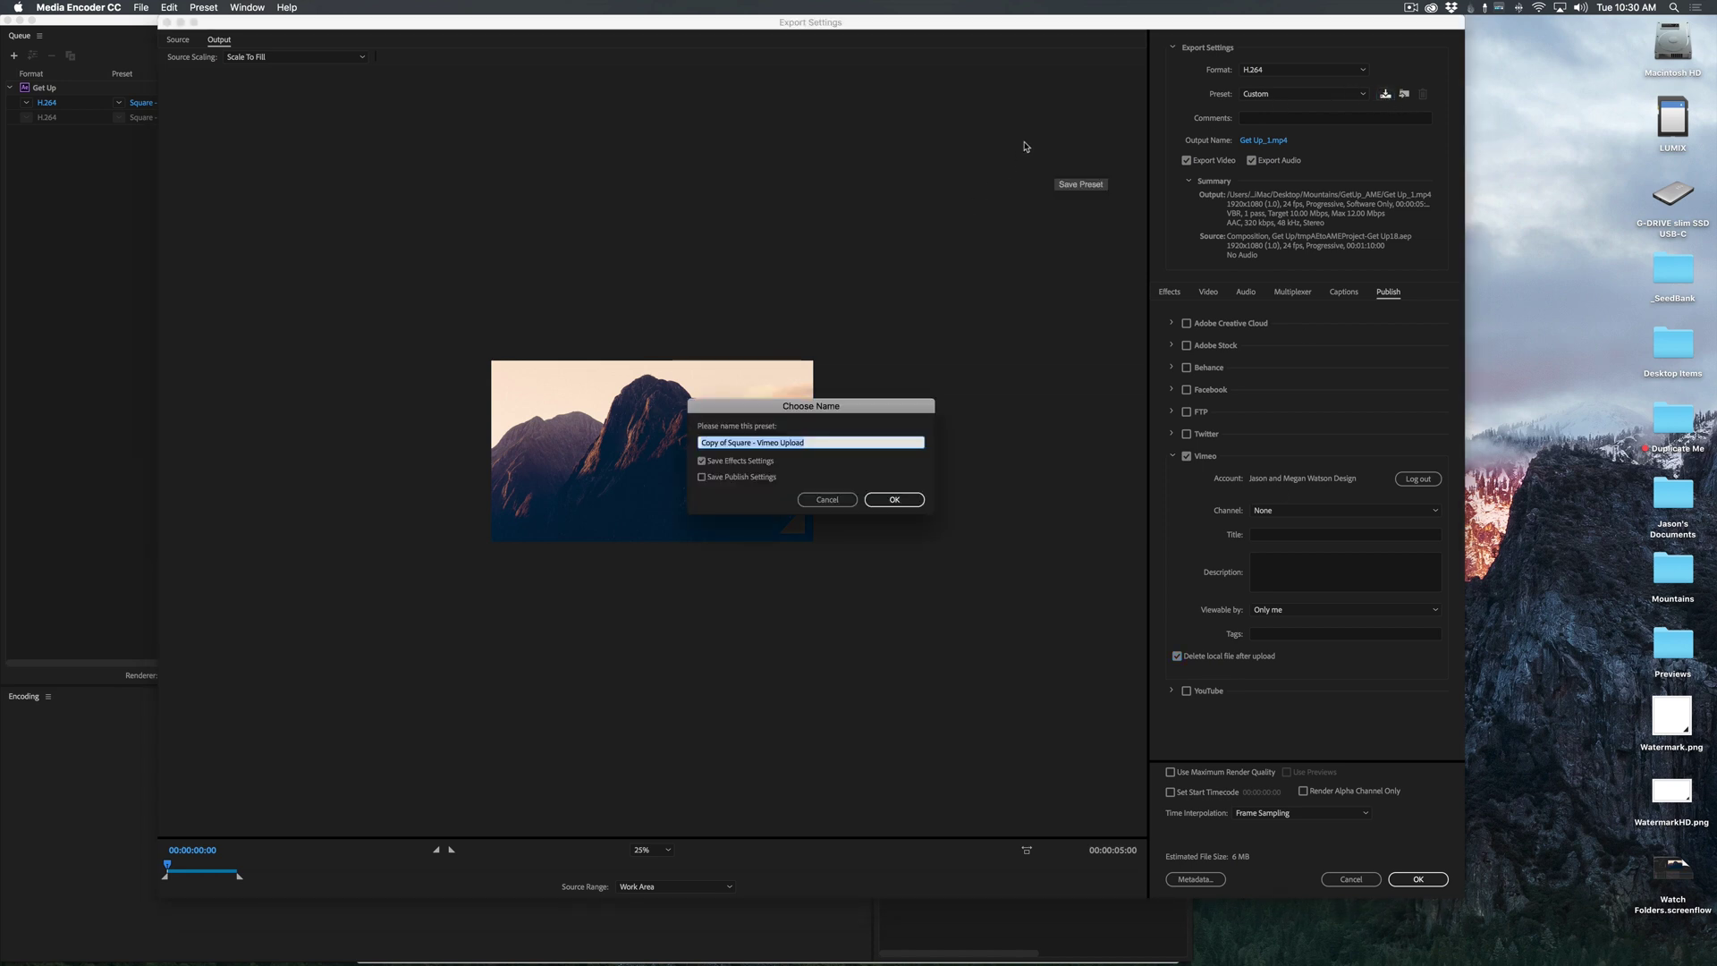
type("1080 - Vimeo")
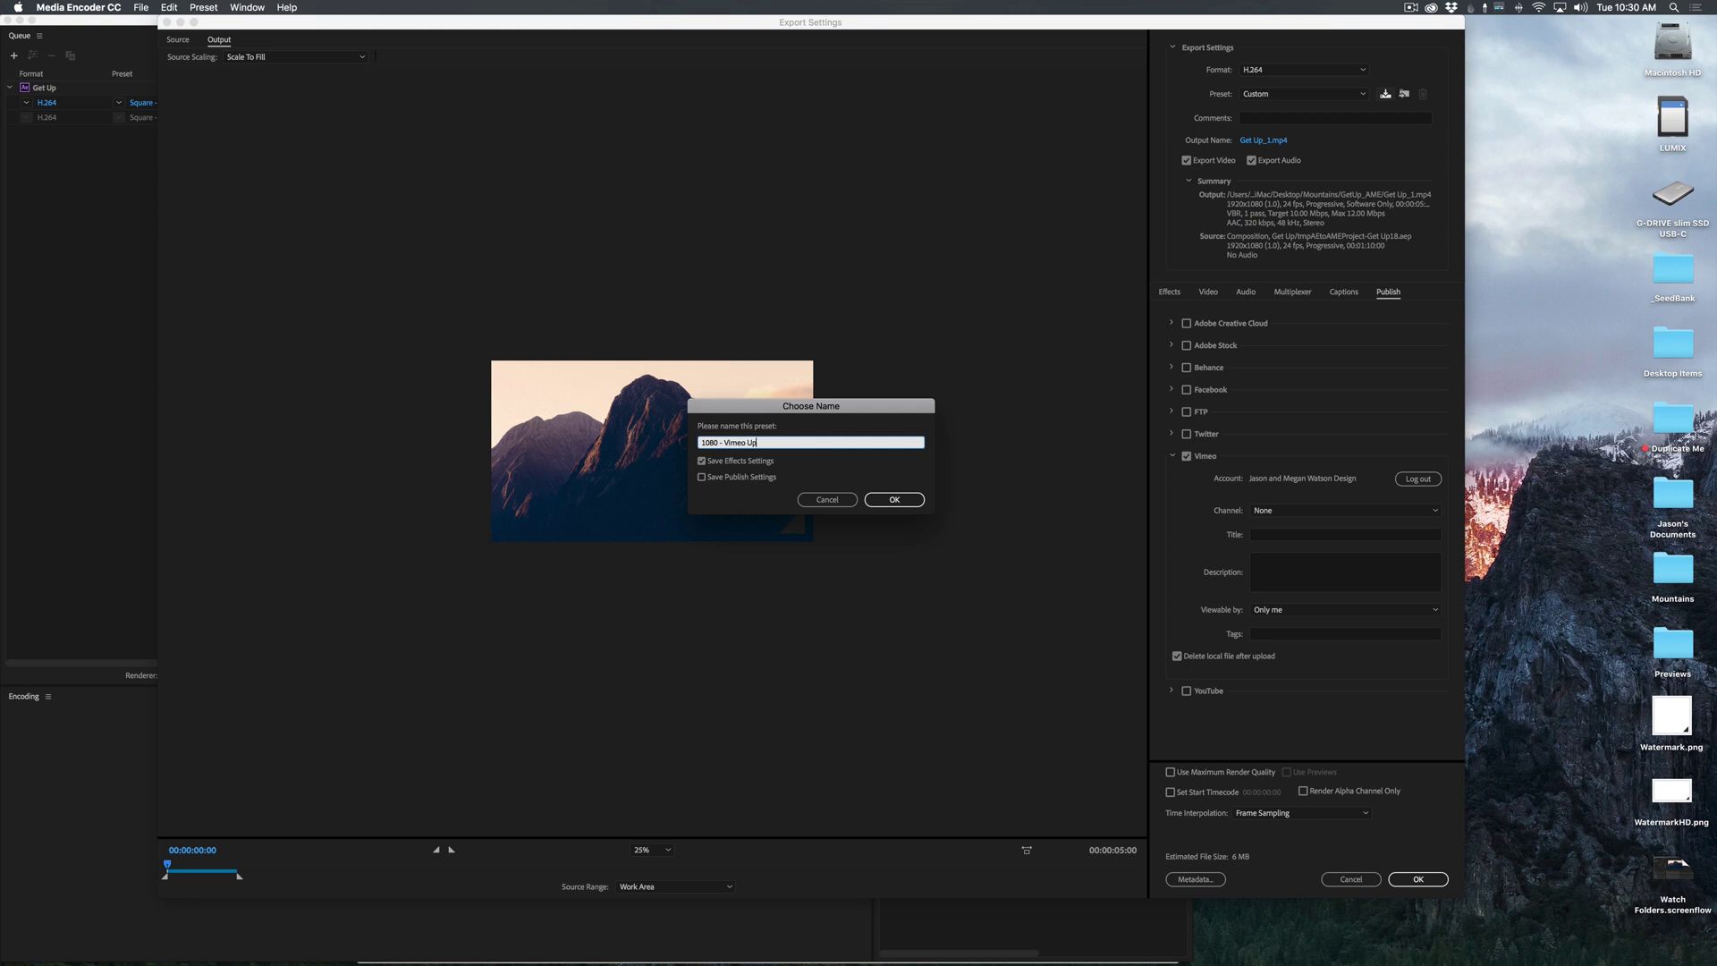
left_click(702, 477)
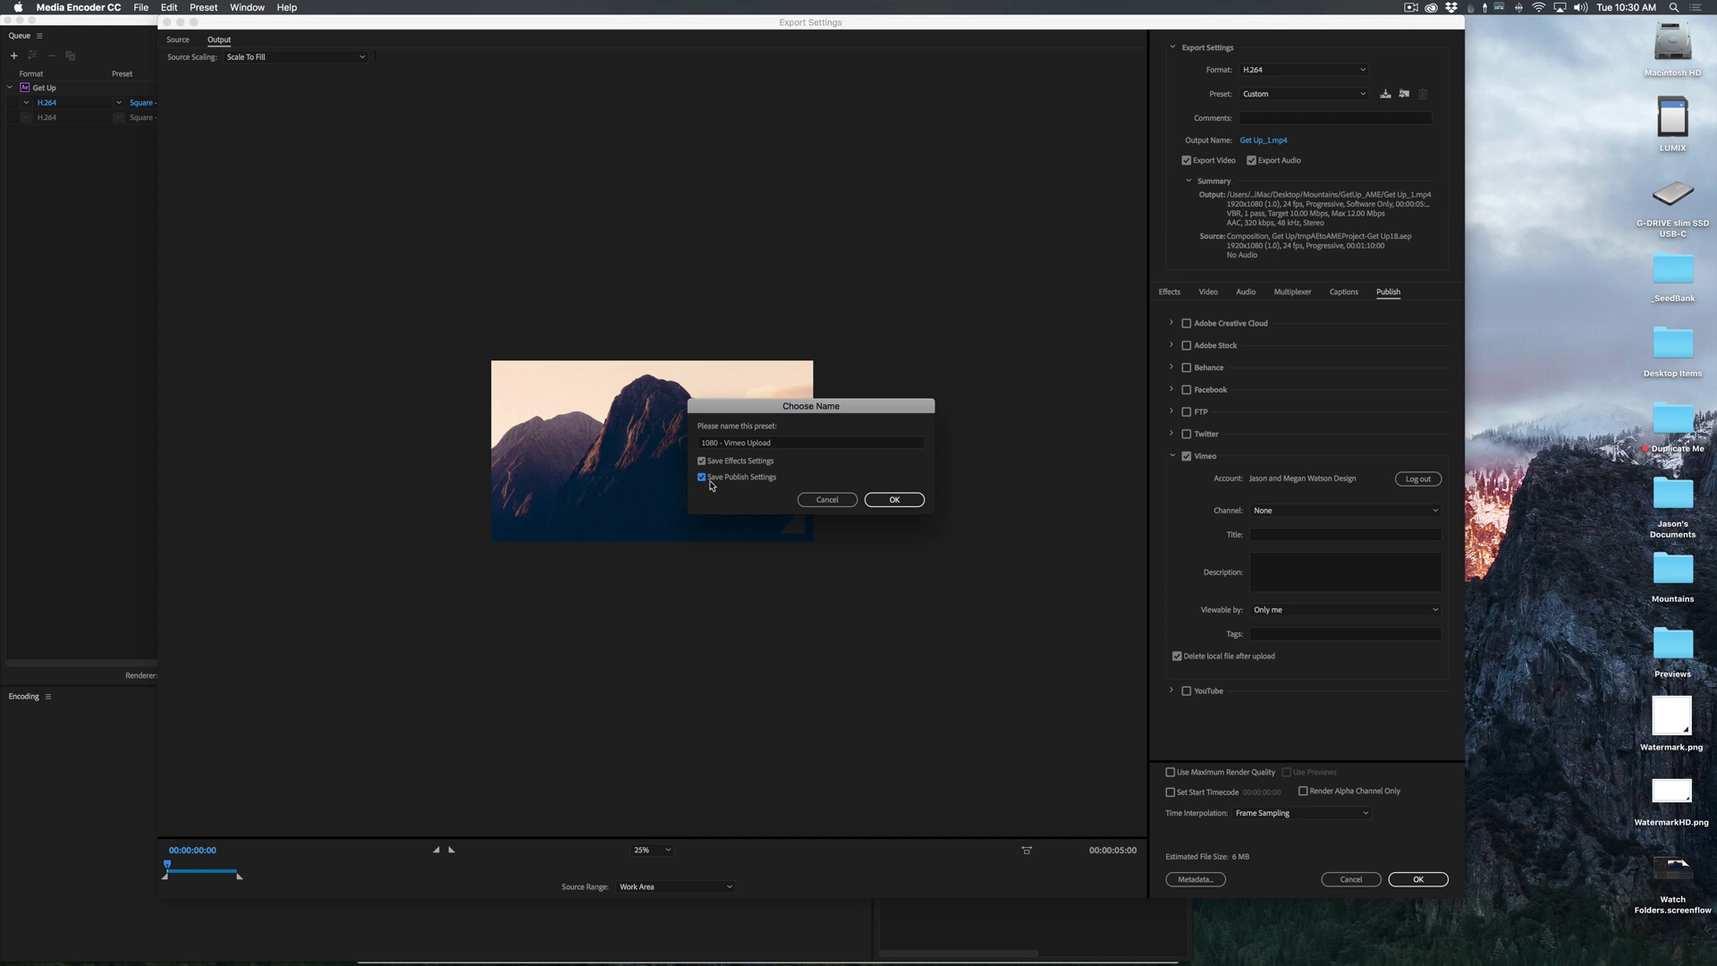
left_click(894, 500)
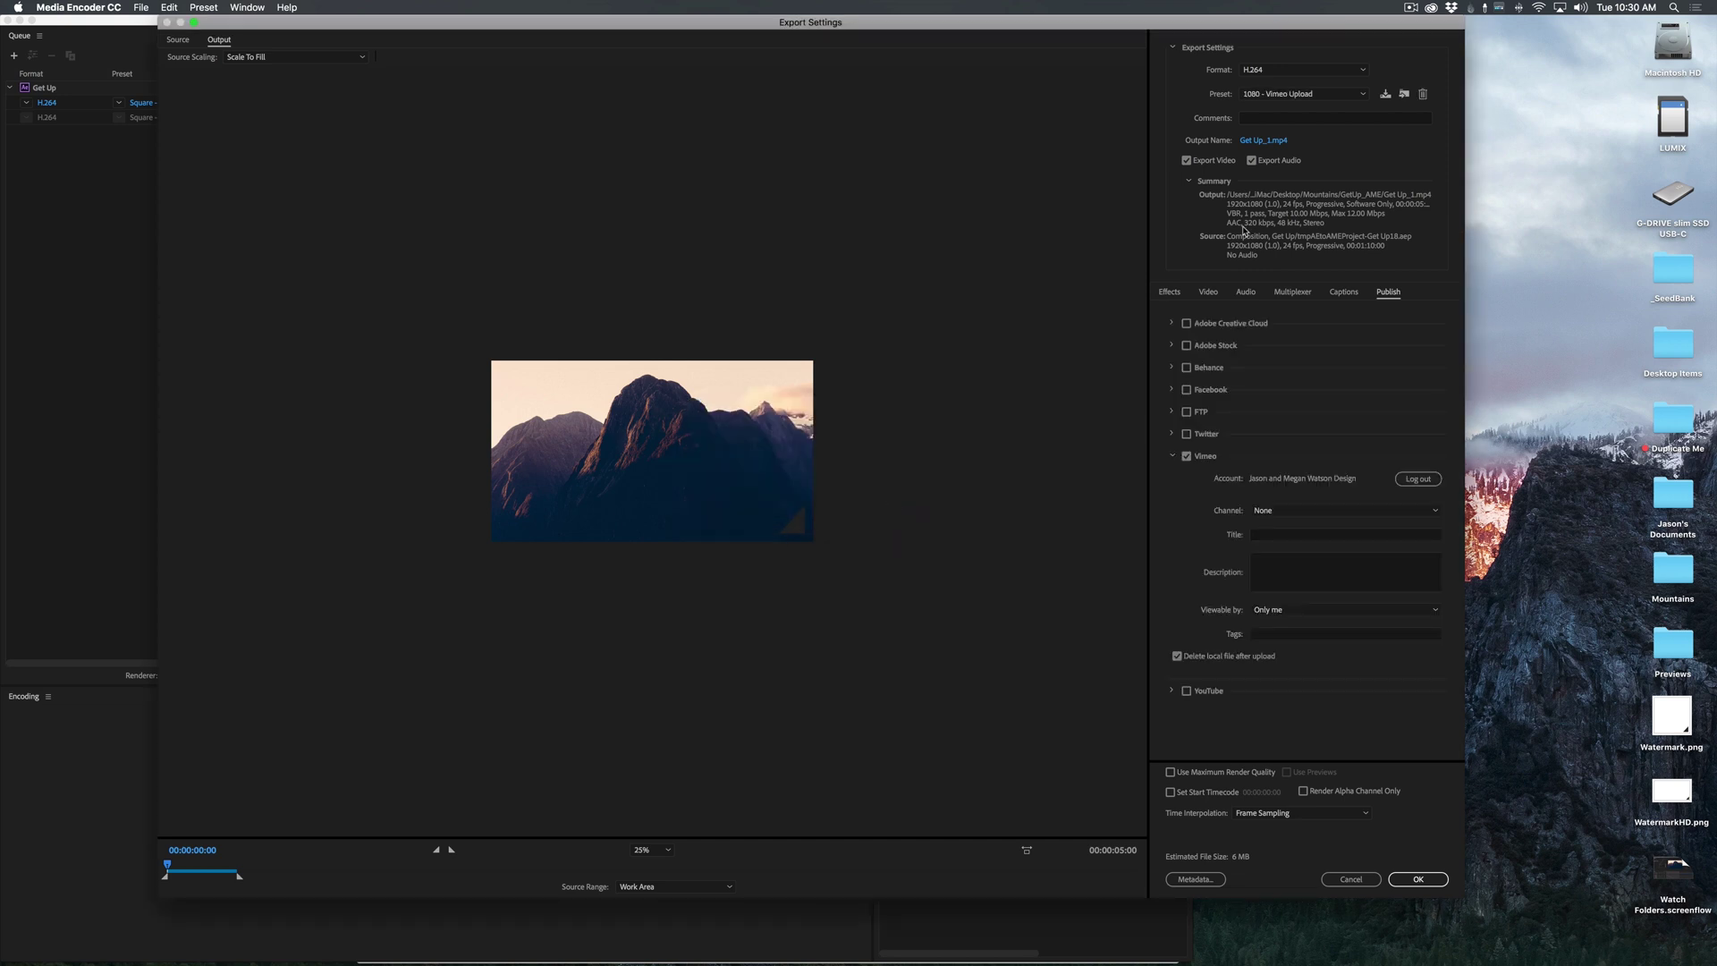
left_click(1437, 882)
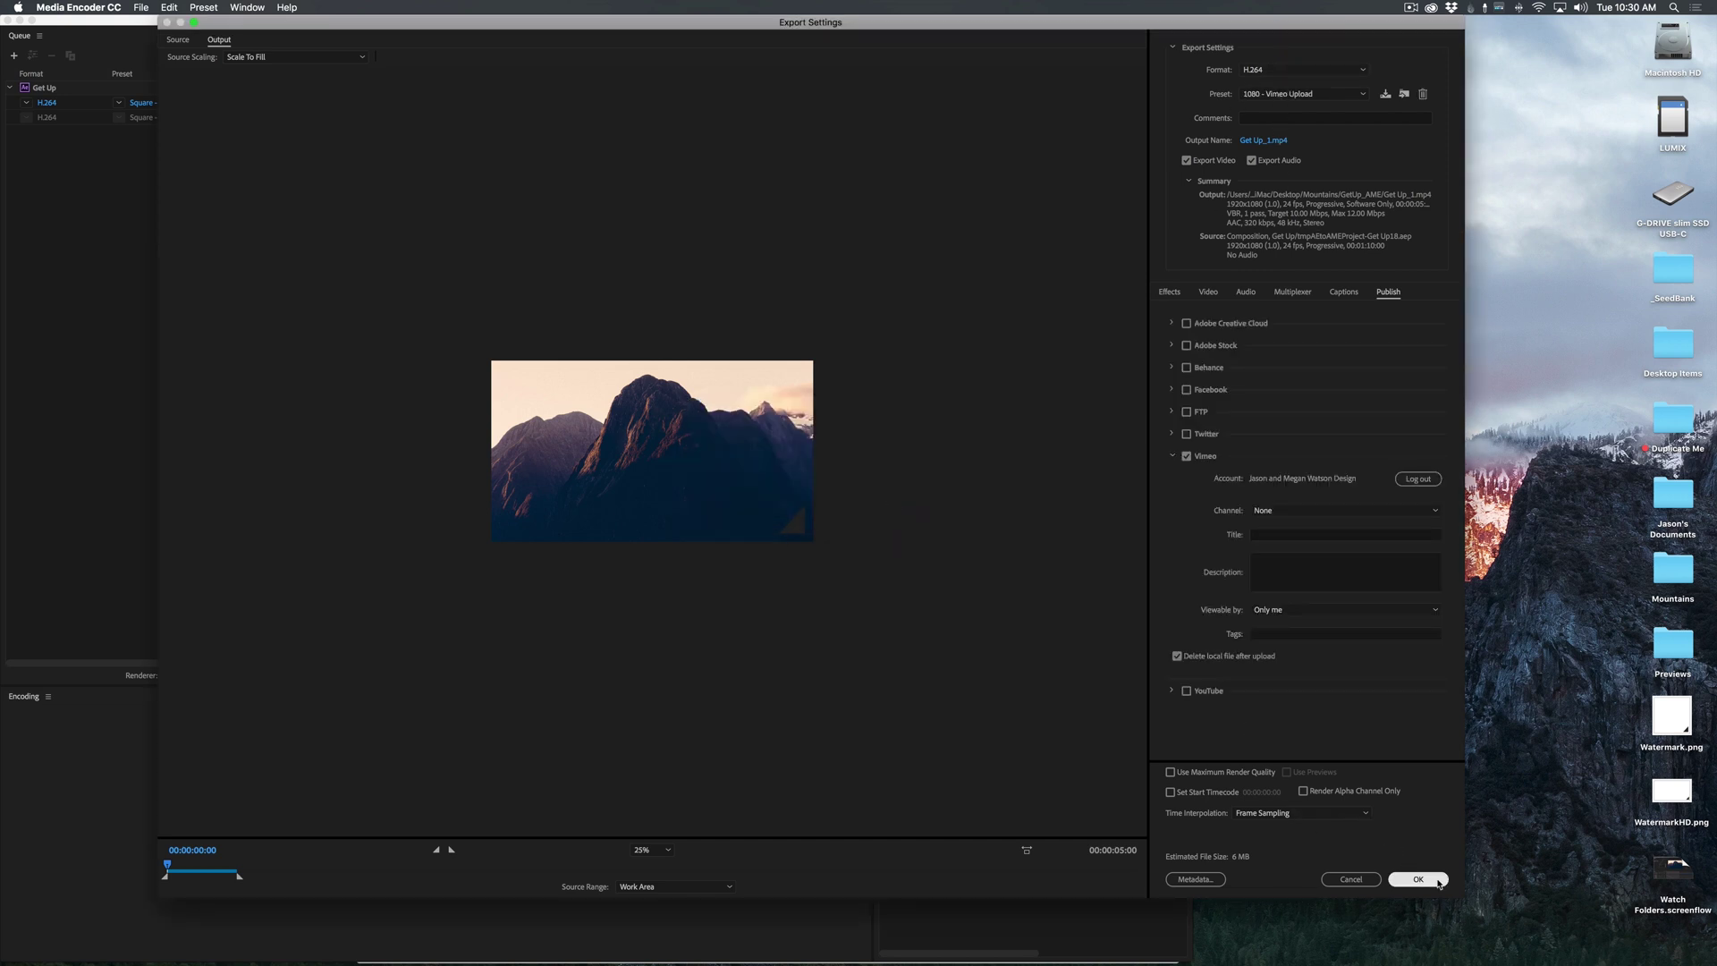
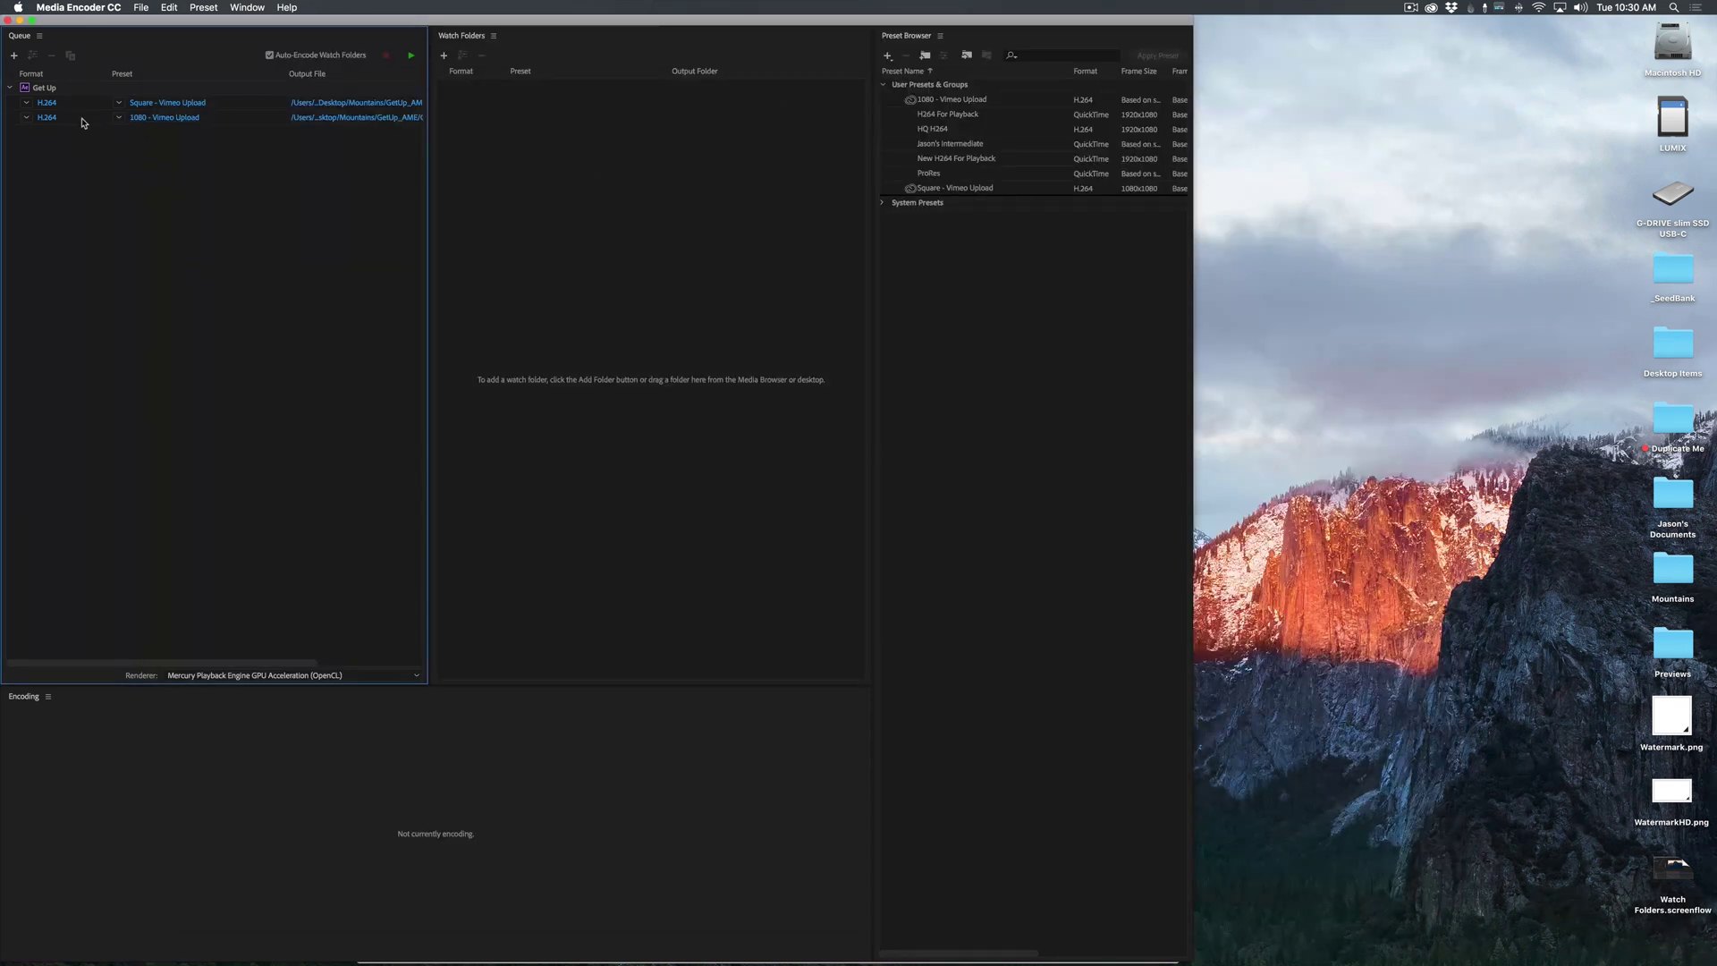
Remove the 1080 output from the Get Up queue item and set the remaining output to QuickTime with the ProRes preset
key("Delete")
left_click(150, 137)
mouse_move(168, 106)
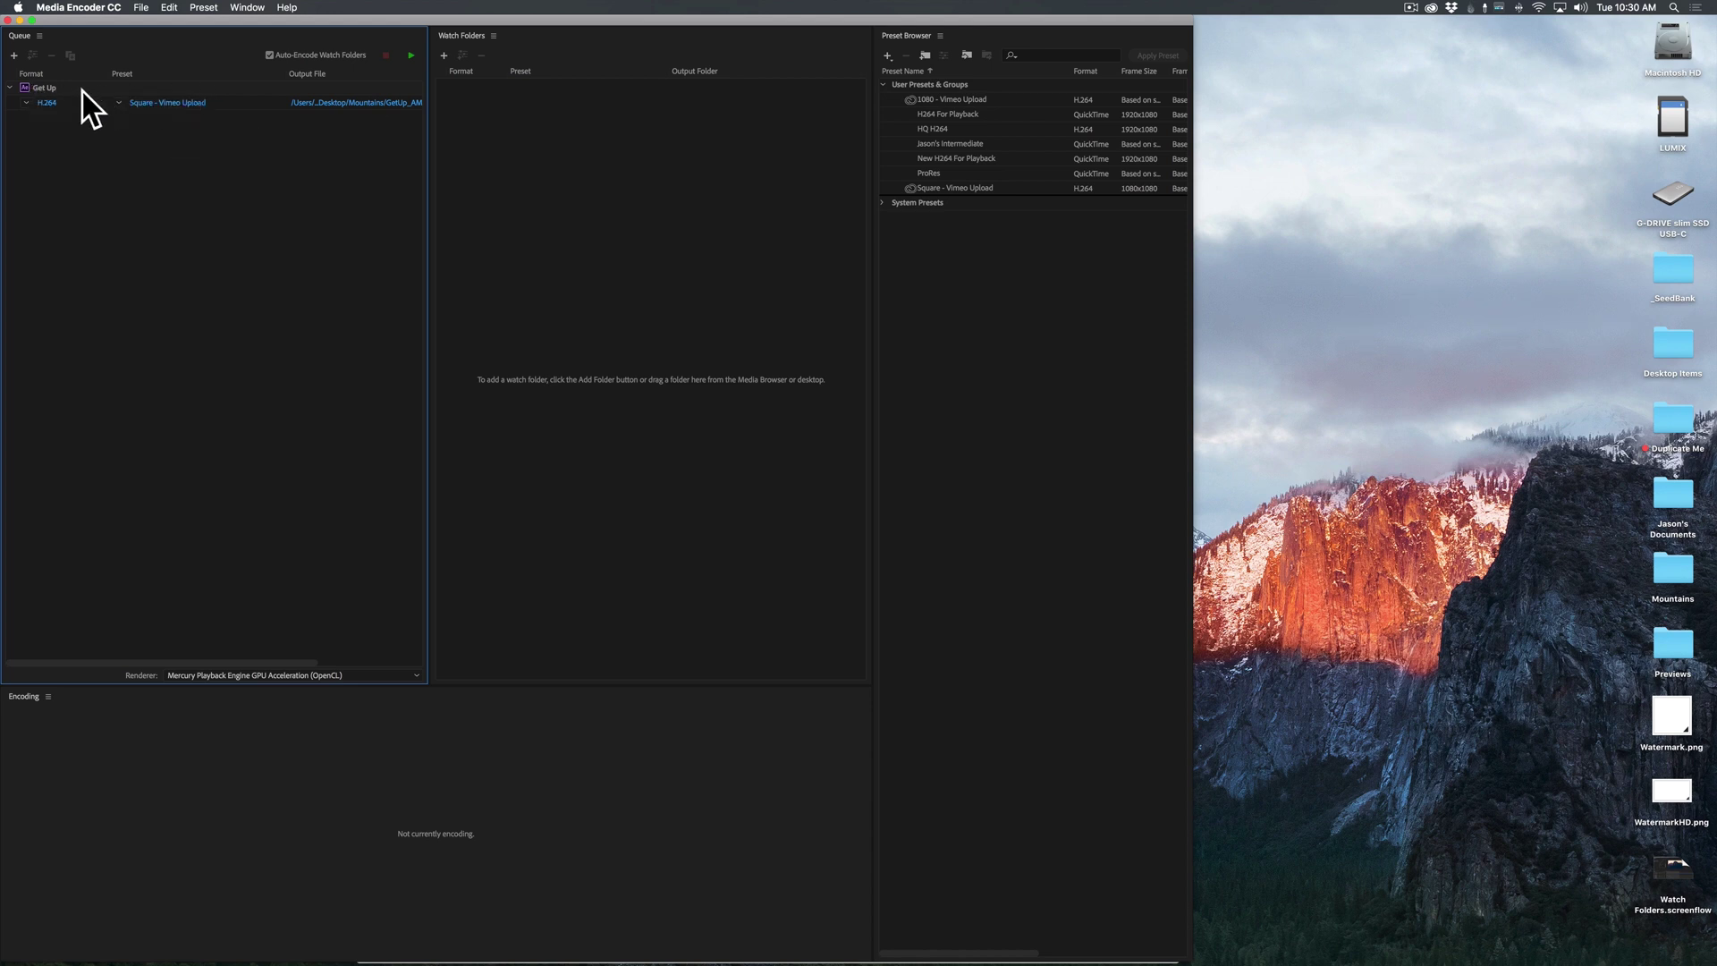
left_click(27, 103)
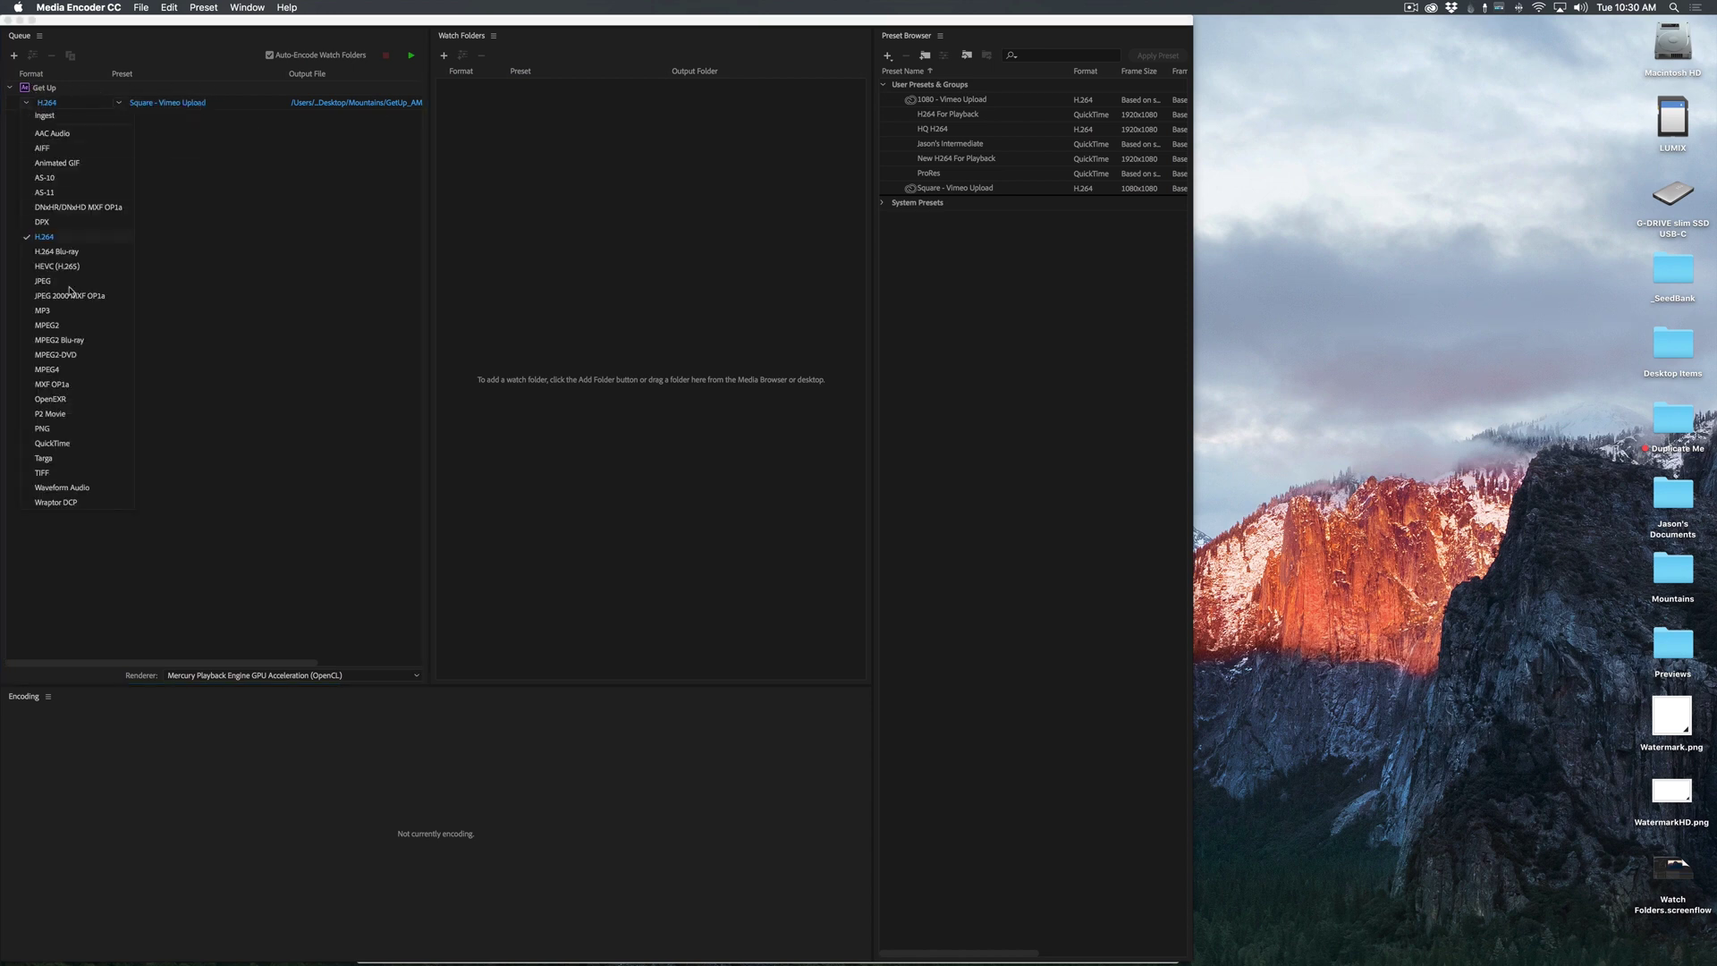
left_click(47, 441)
left_click(118, 104)
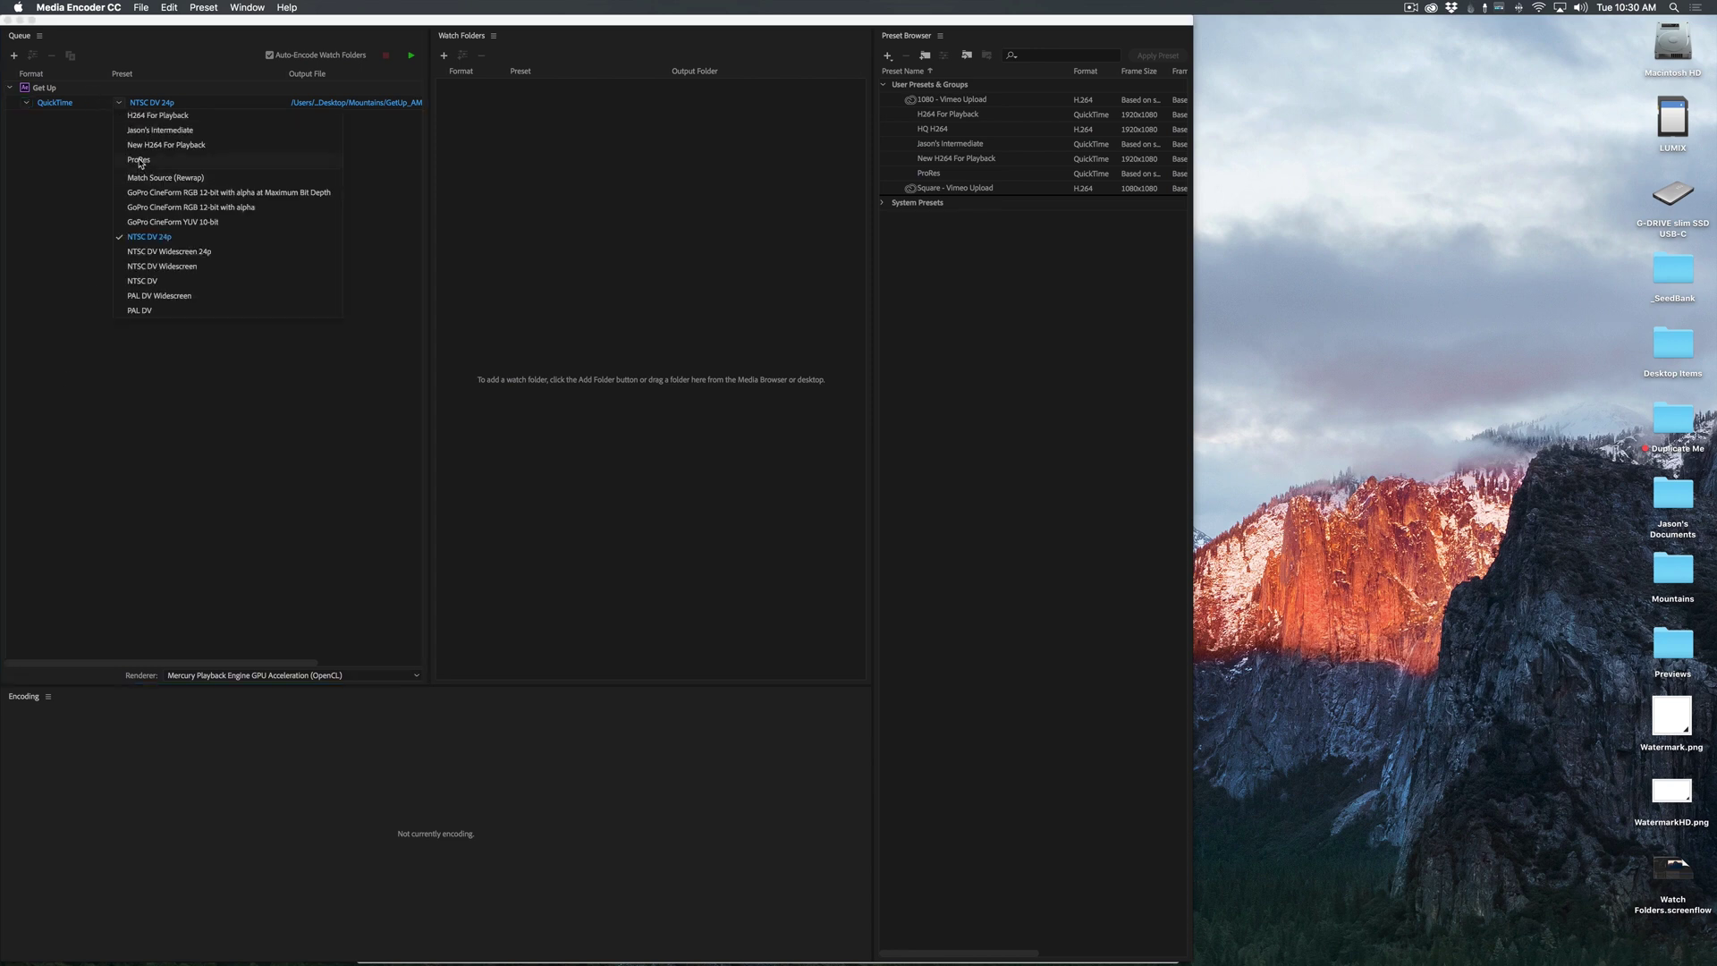
left_click(140, 162)
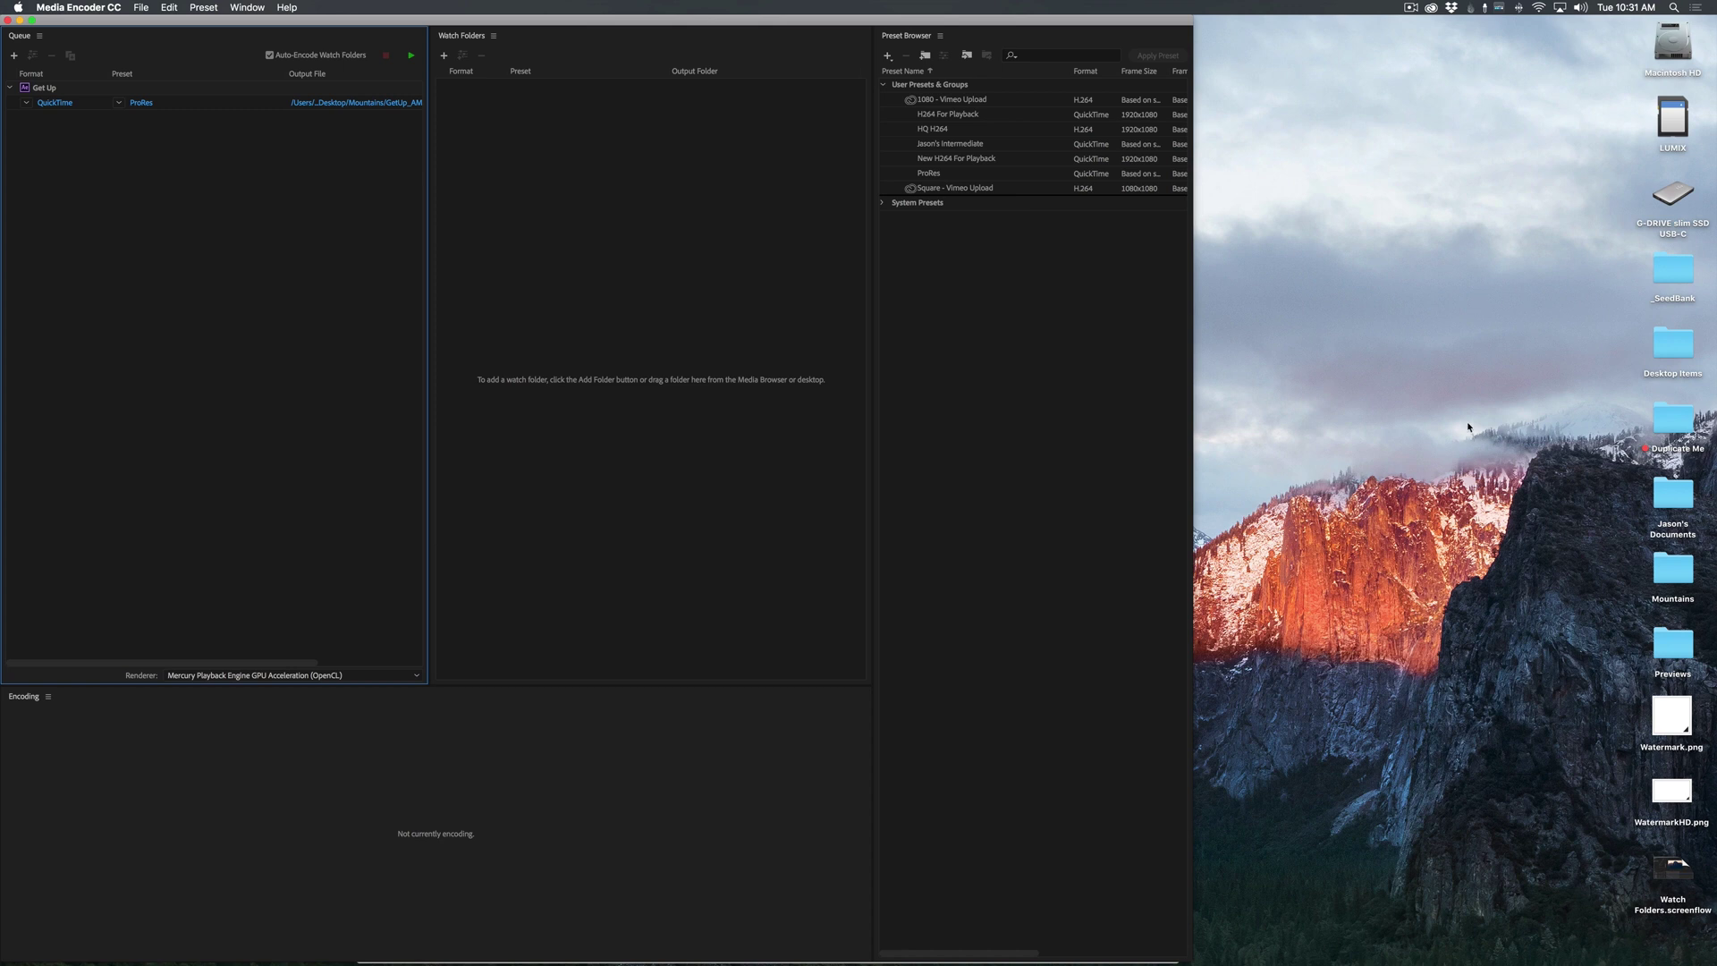
Create a new desktop folder named "Watch Folder"
right_click(1486, 376)
left_click(1513, 379)
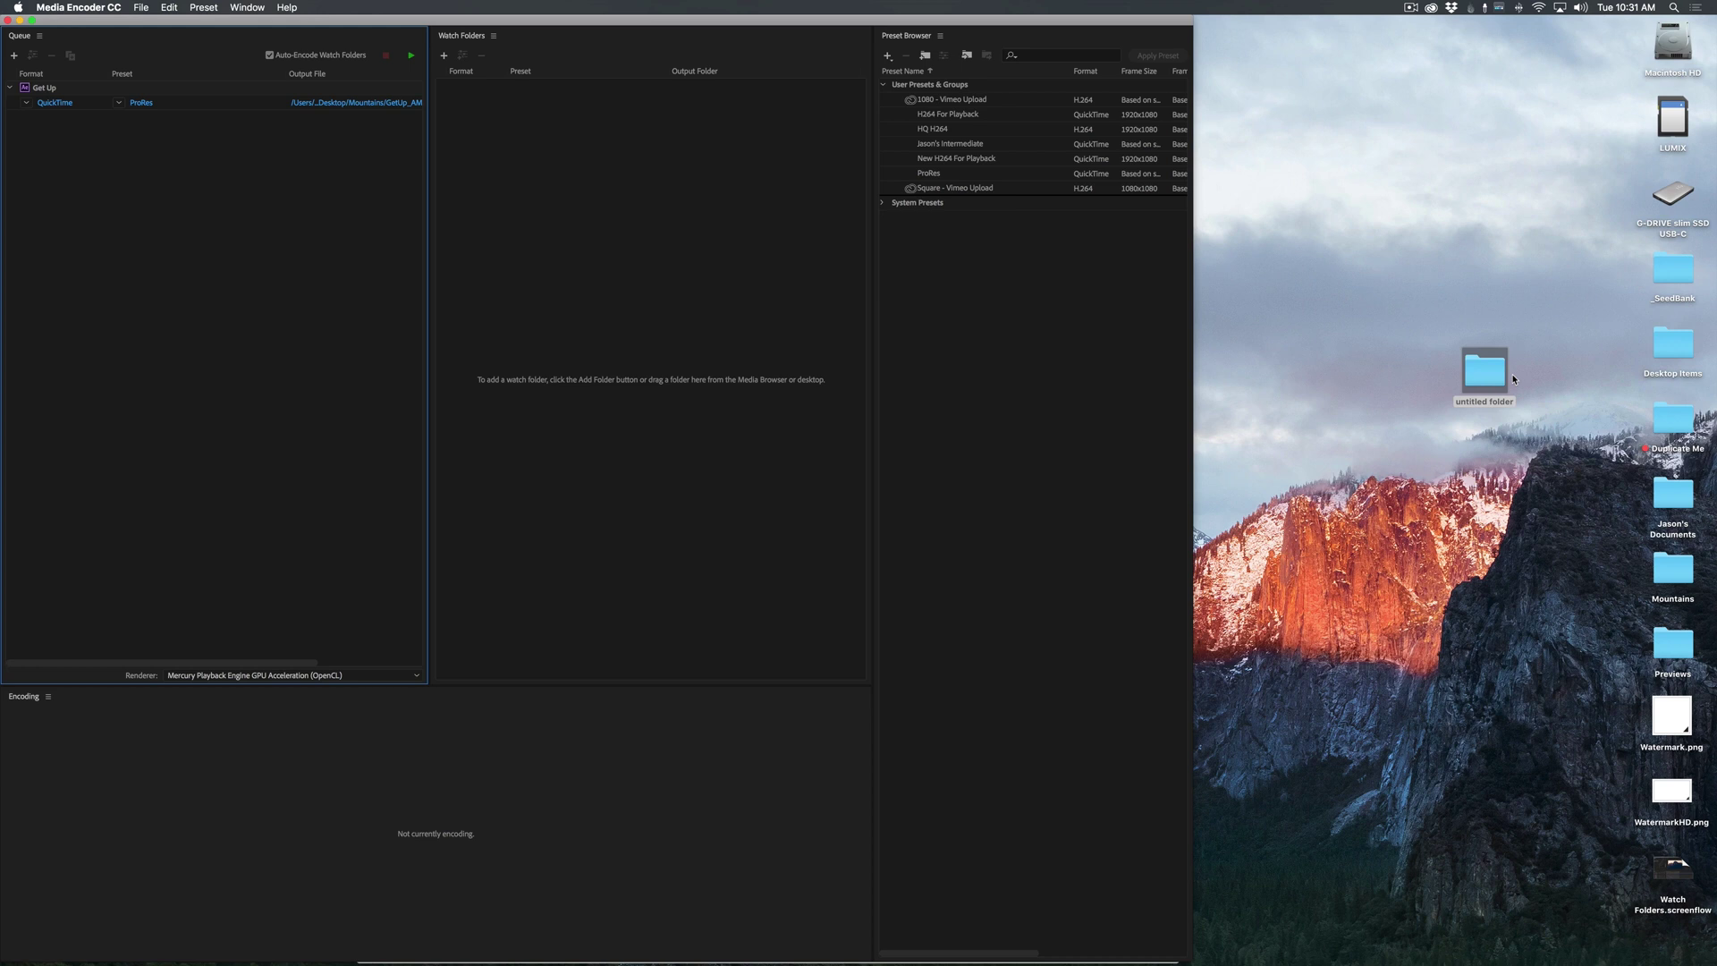
type("Watch Folder")
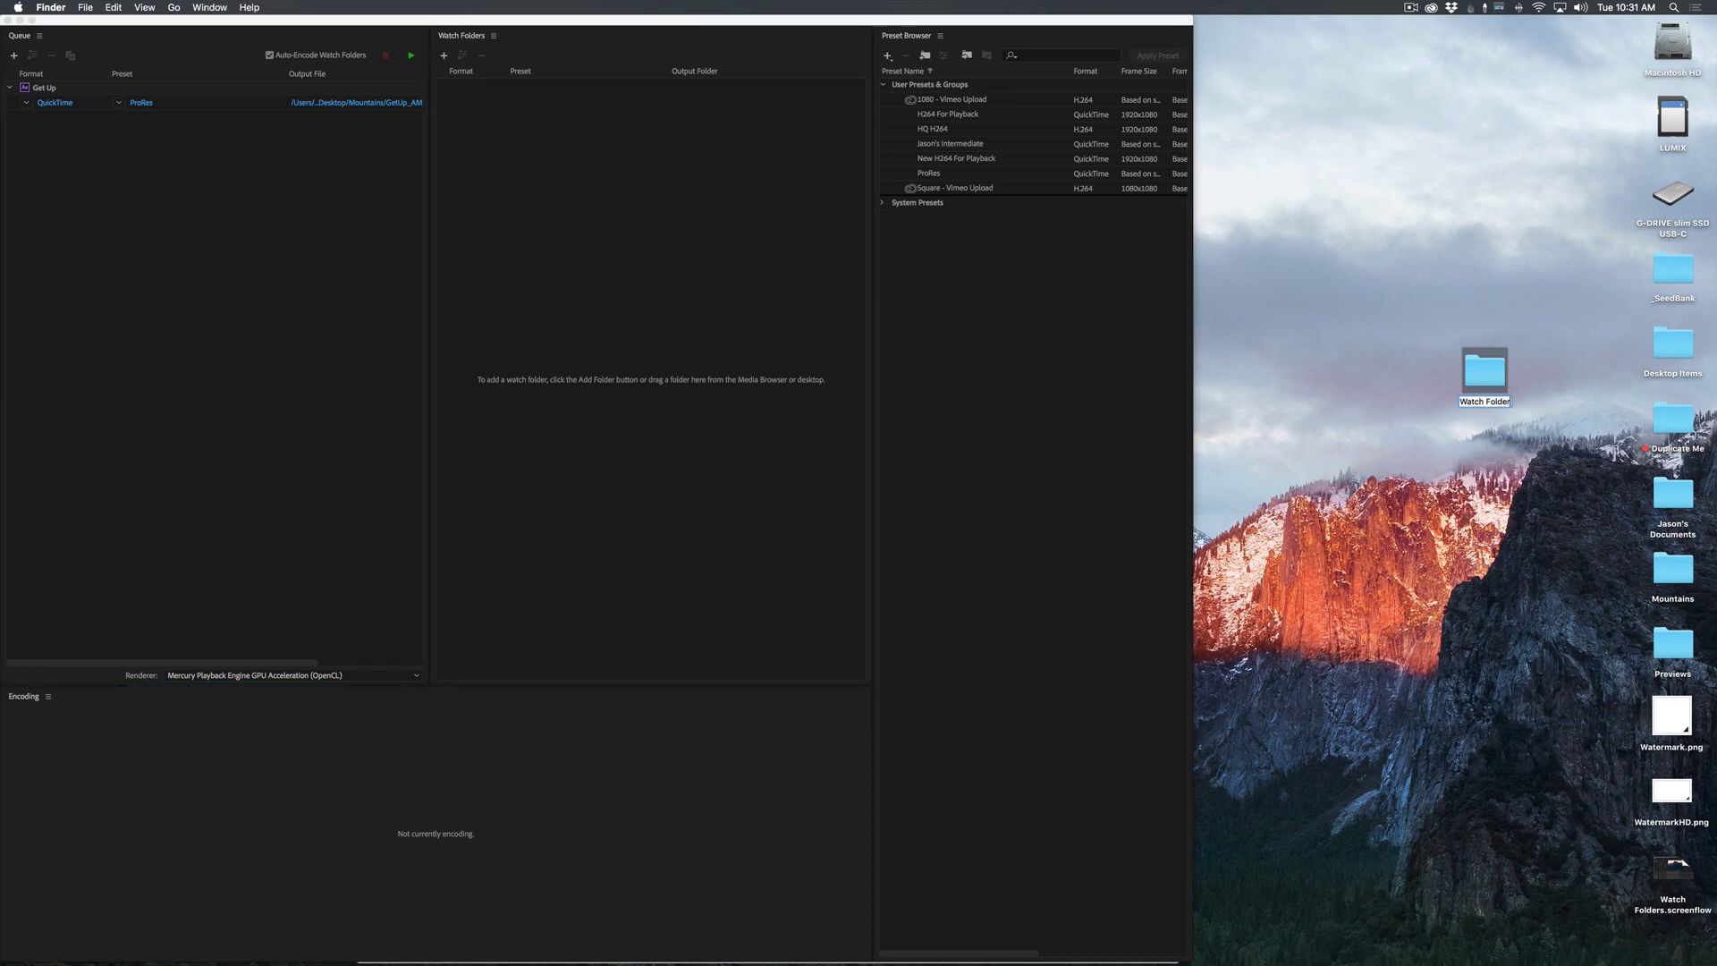
key("Return")
left_click(1480, 435)
Add the desktop's Watch Folder as a watch folder in Media Encoder
left_click_drag(1506, 376, 559, 239)
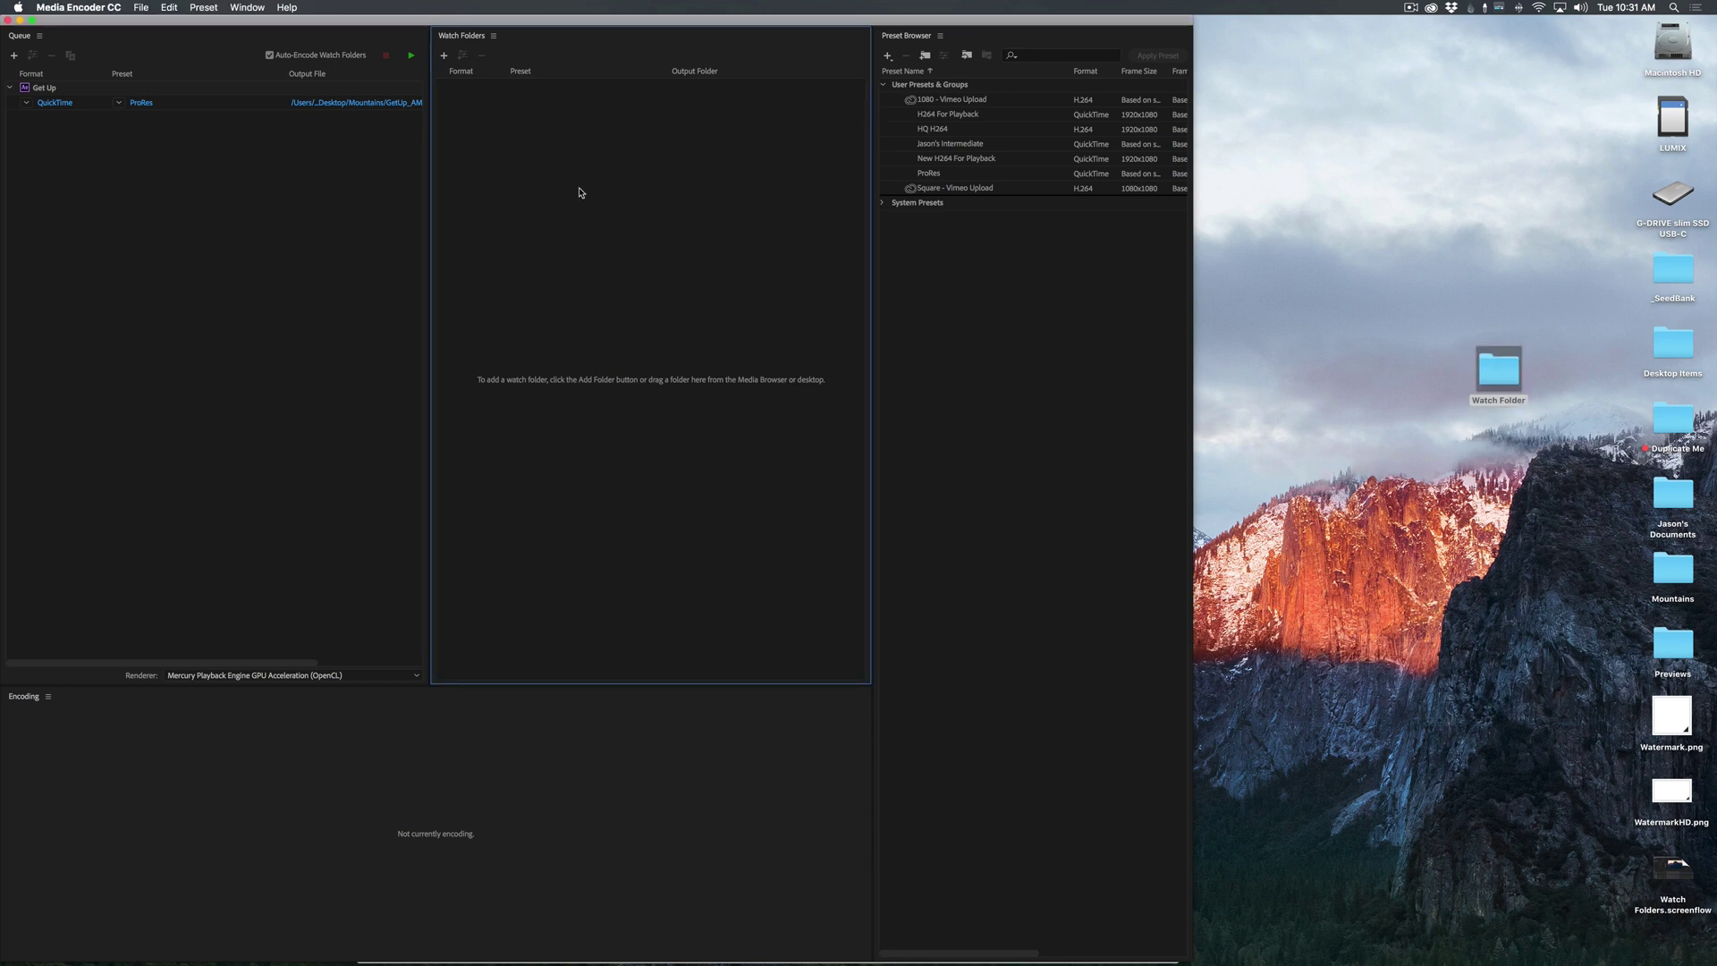
left_click(247, 7)
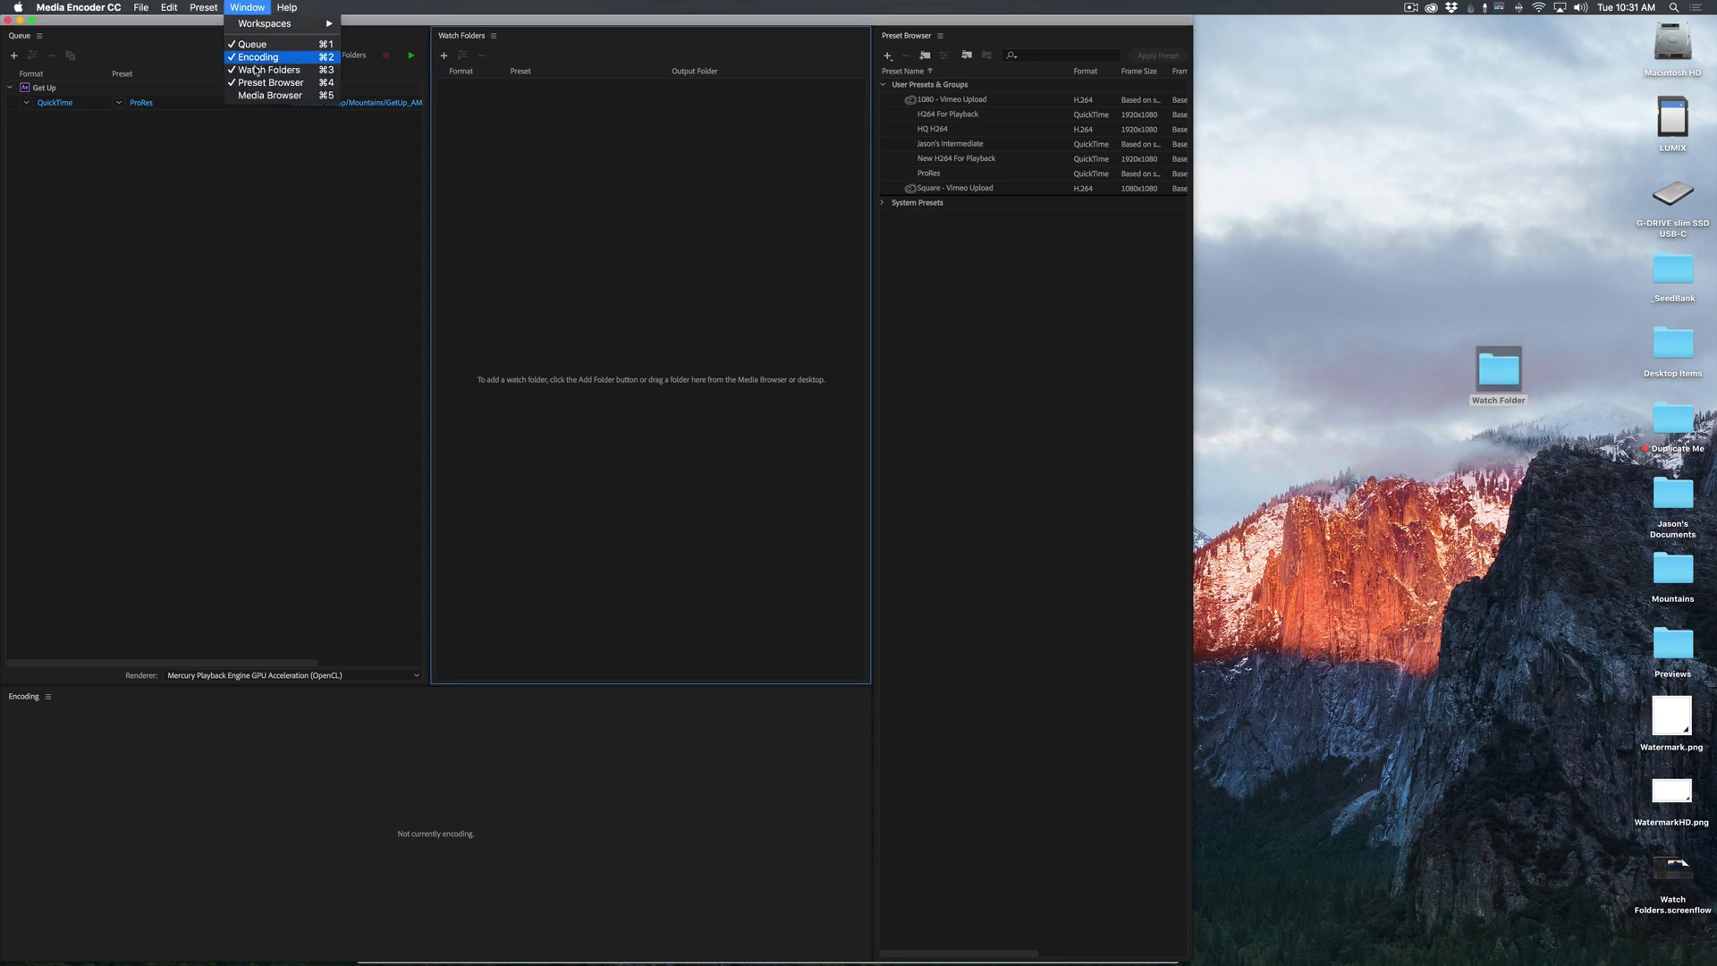
left_click(464, 66)
left_click(443, 56)
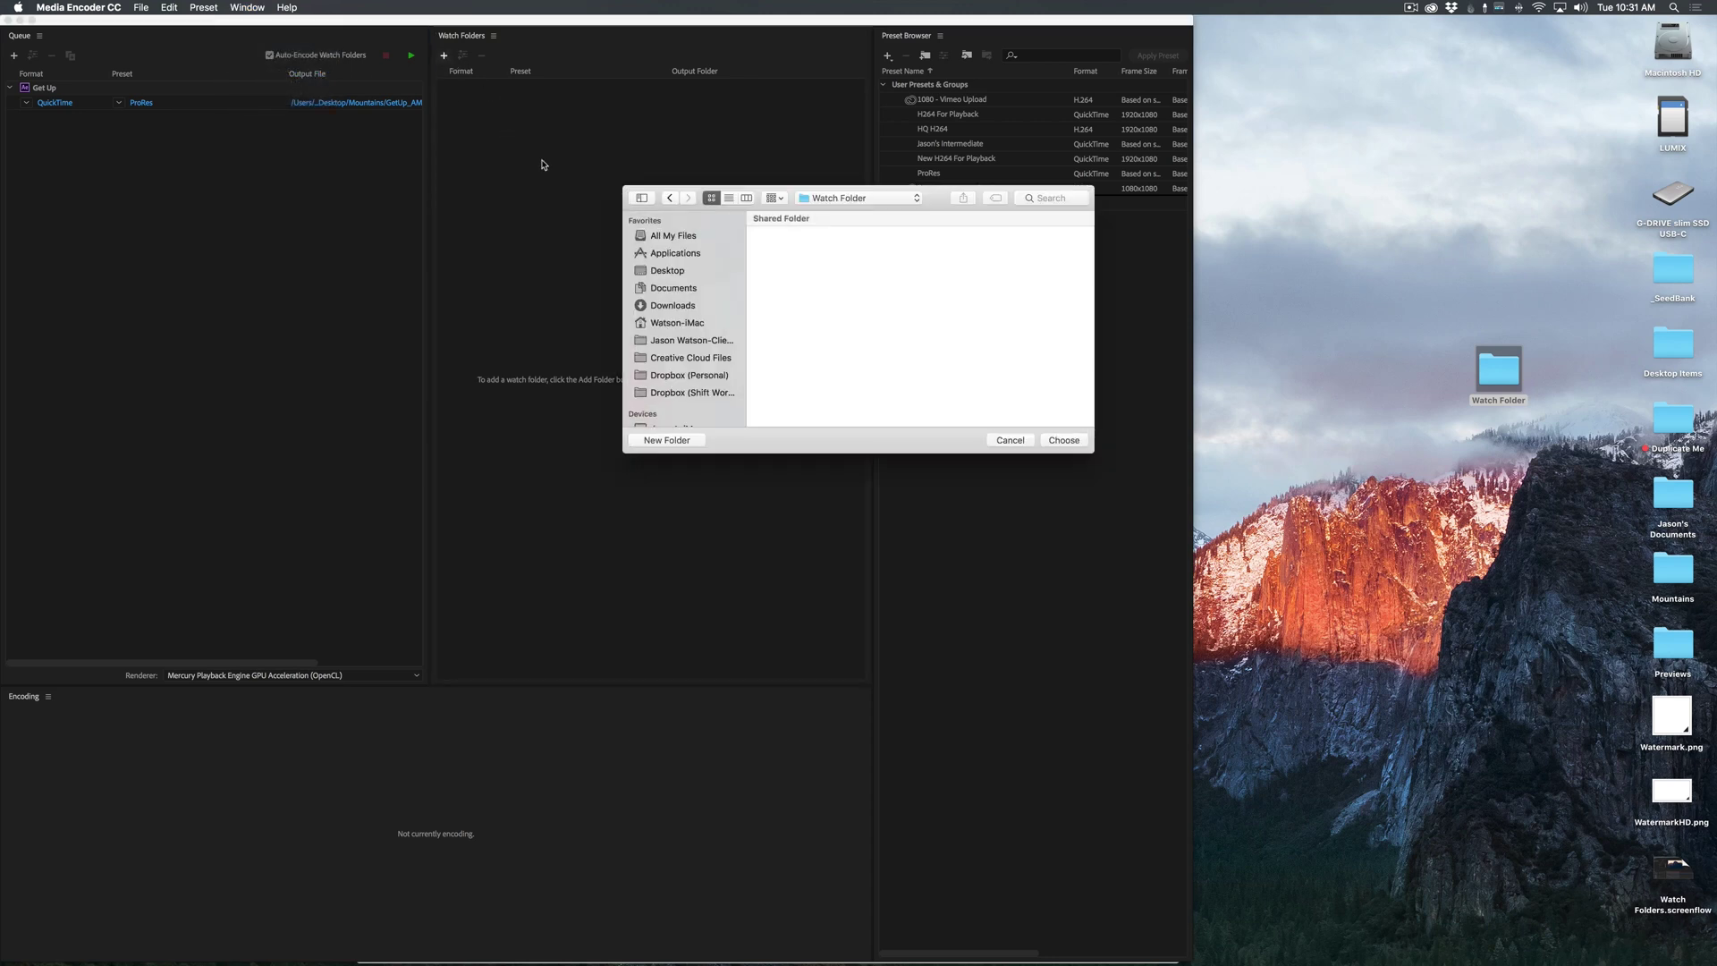
left_click(686, 271)
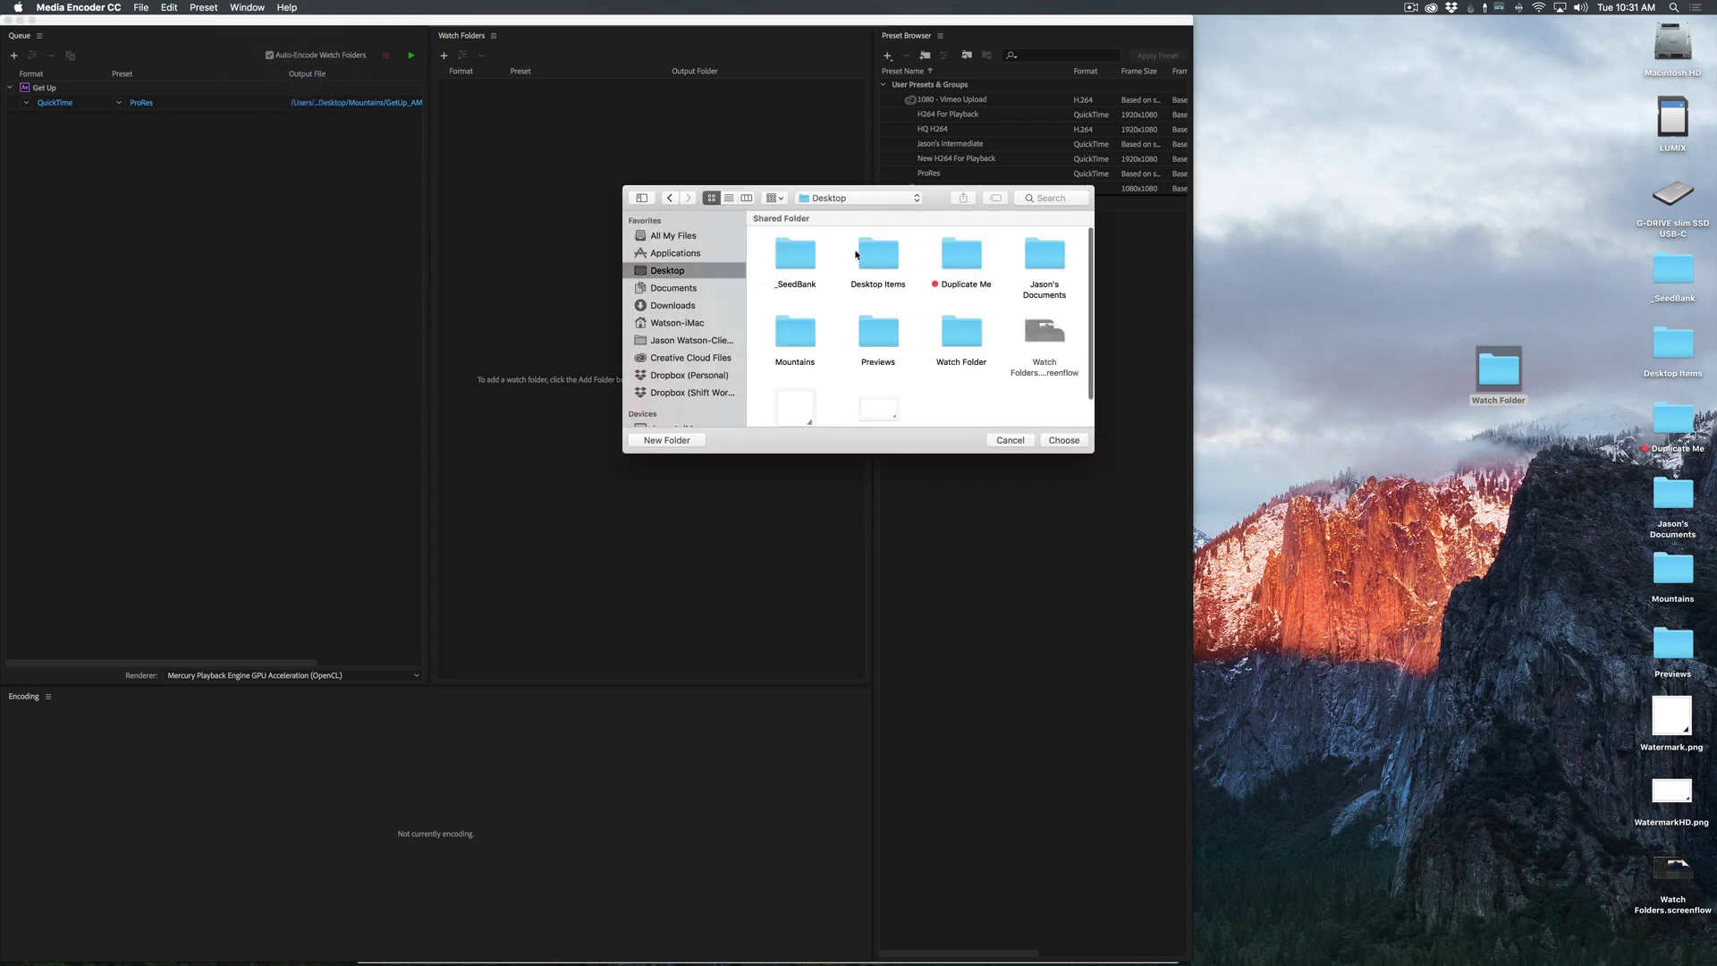
scroll(876, 341, "down", 2)
left_click(964, 298)
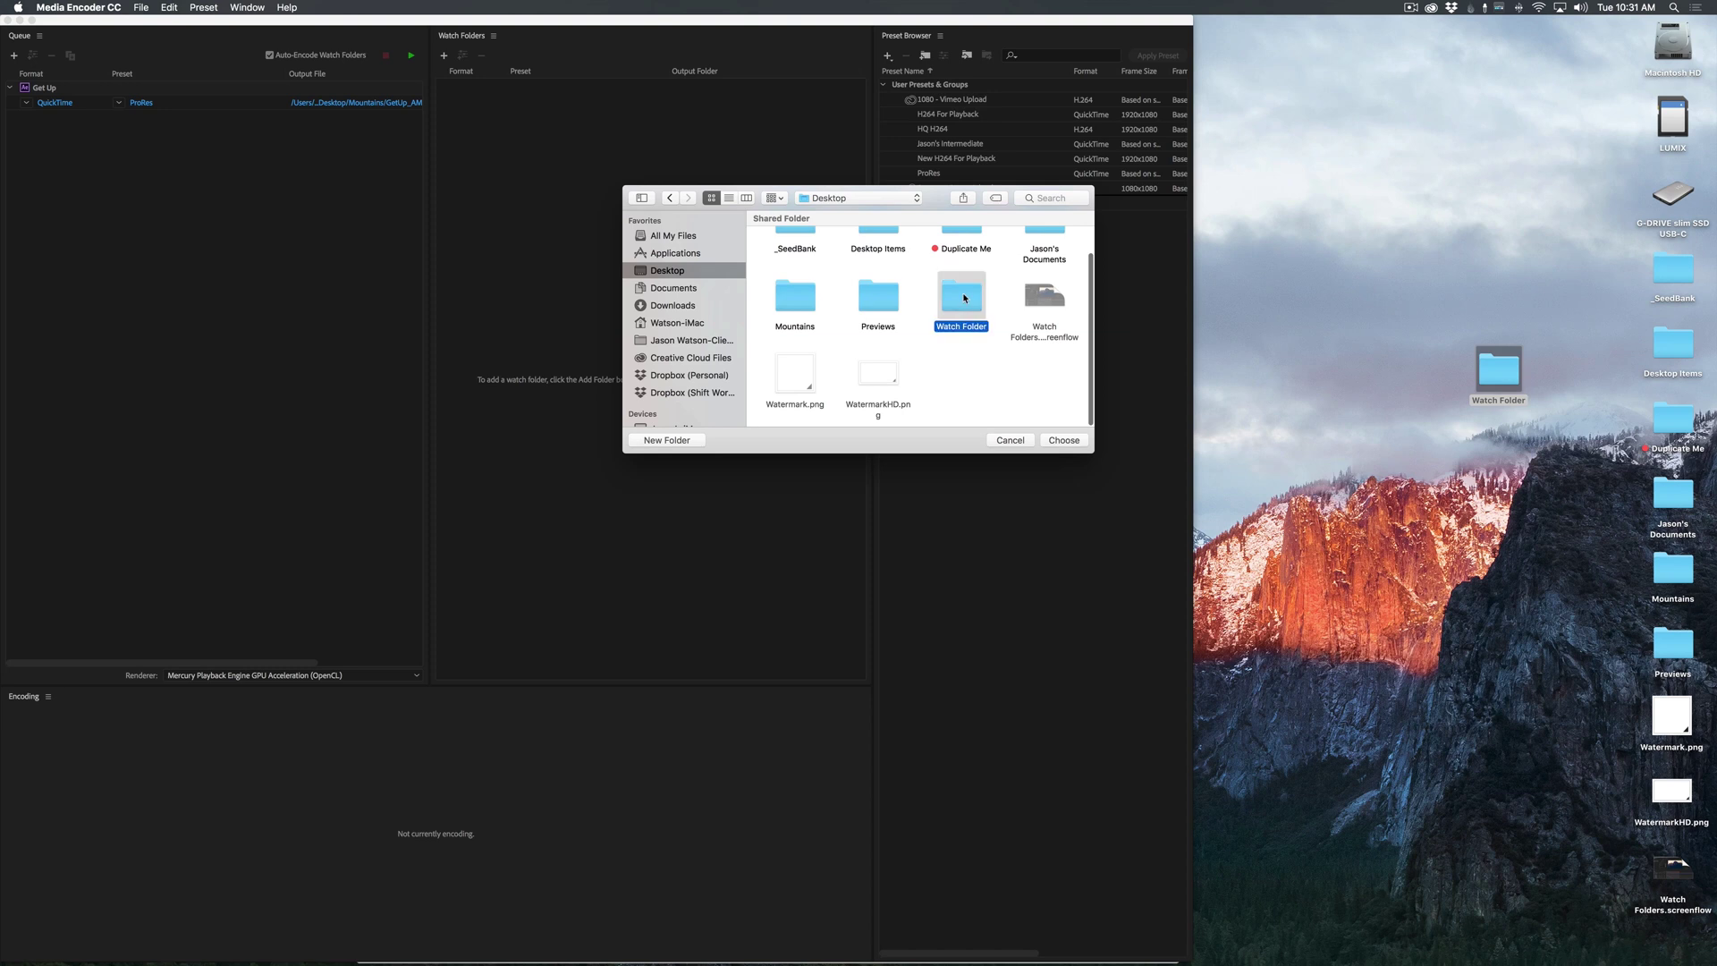
left_click(1076, 445)
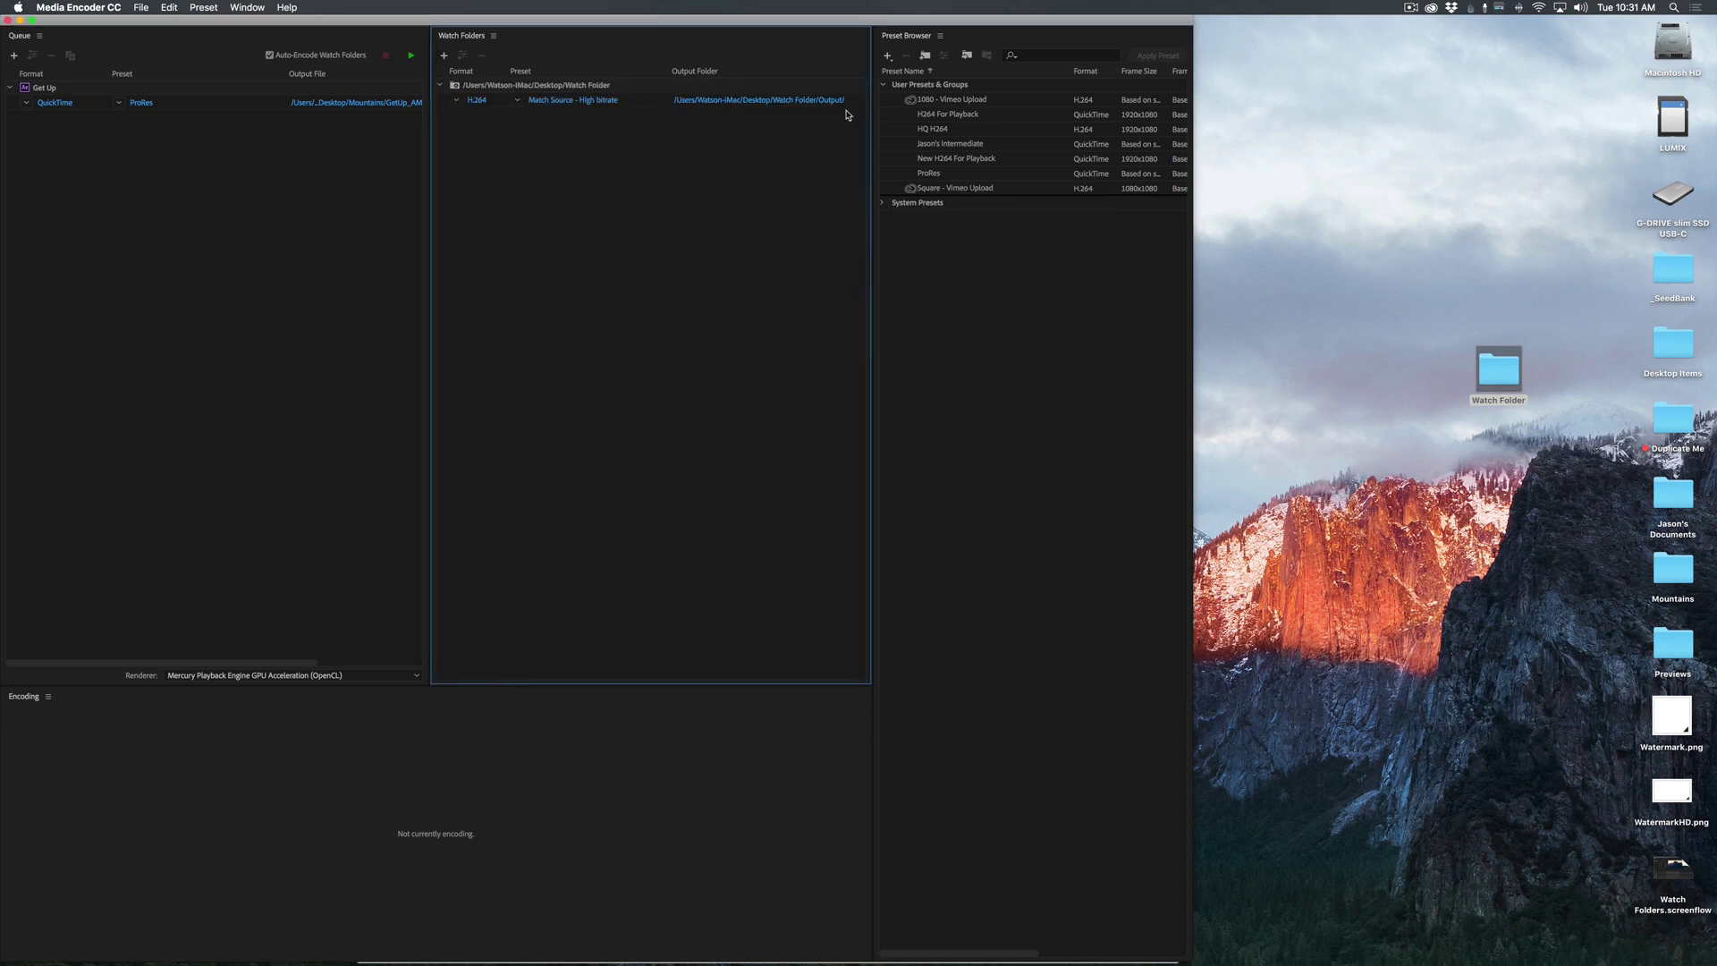
Open the watch folder's output location in Finder and place its window over the desktop, clear of the Media Encoder window
left_click(794, 102)
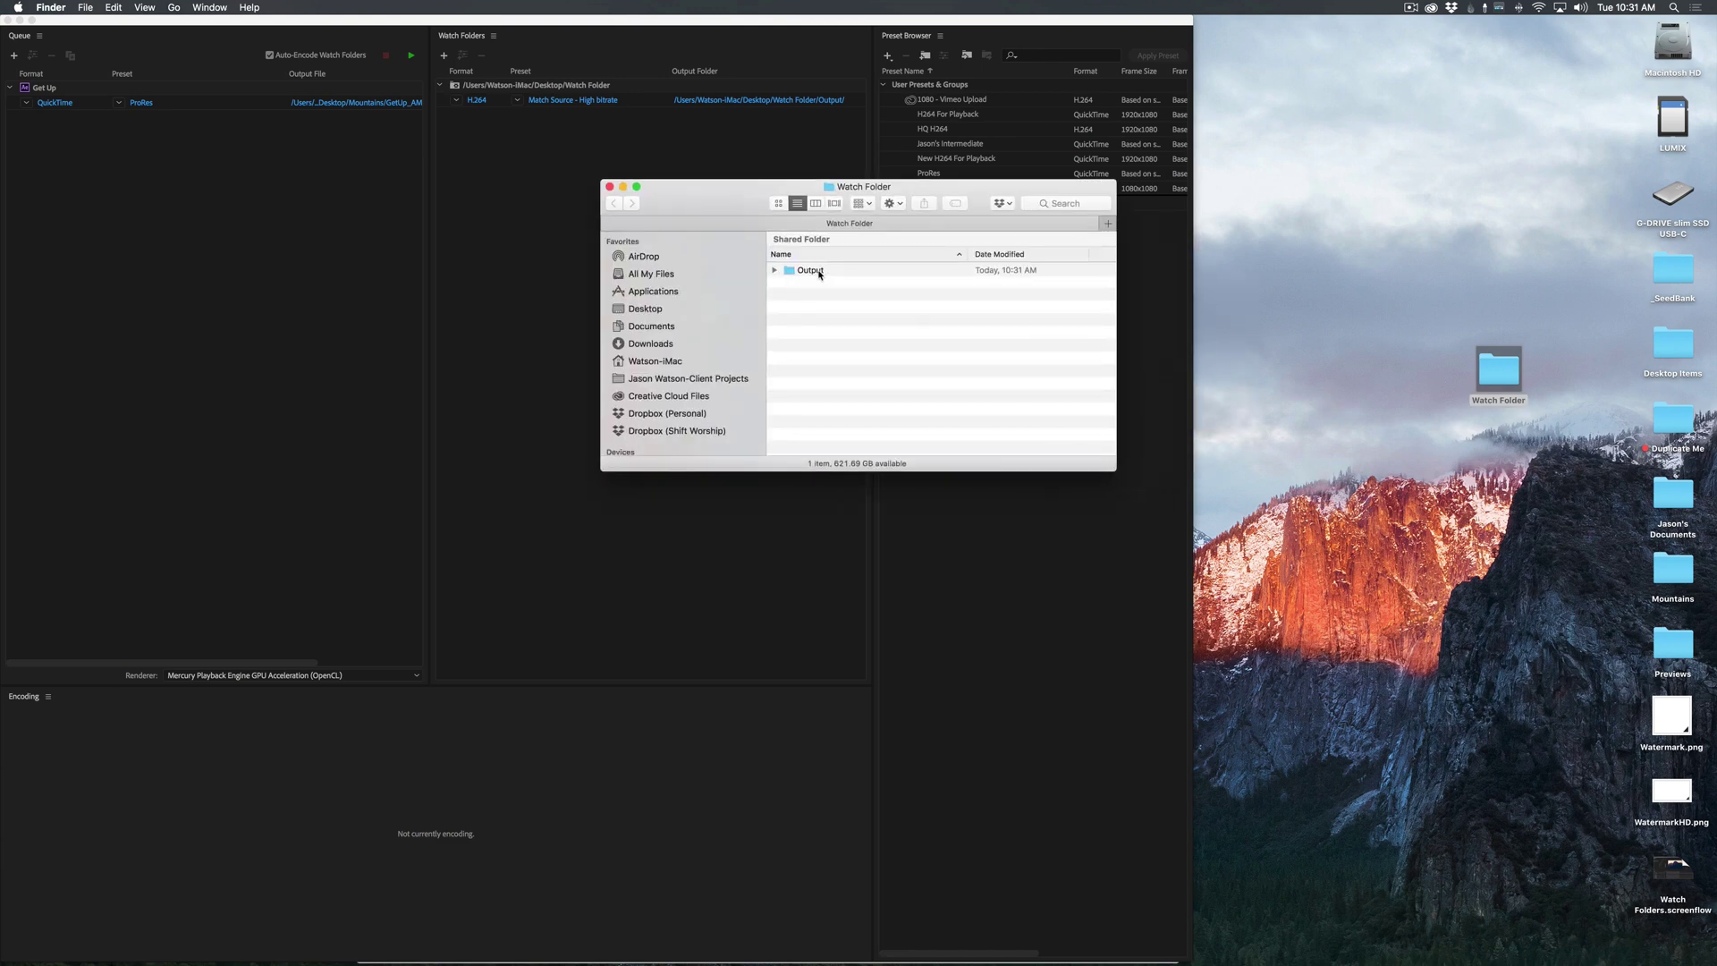
left_click_drag(707, 206, 1341, 436)
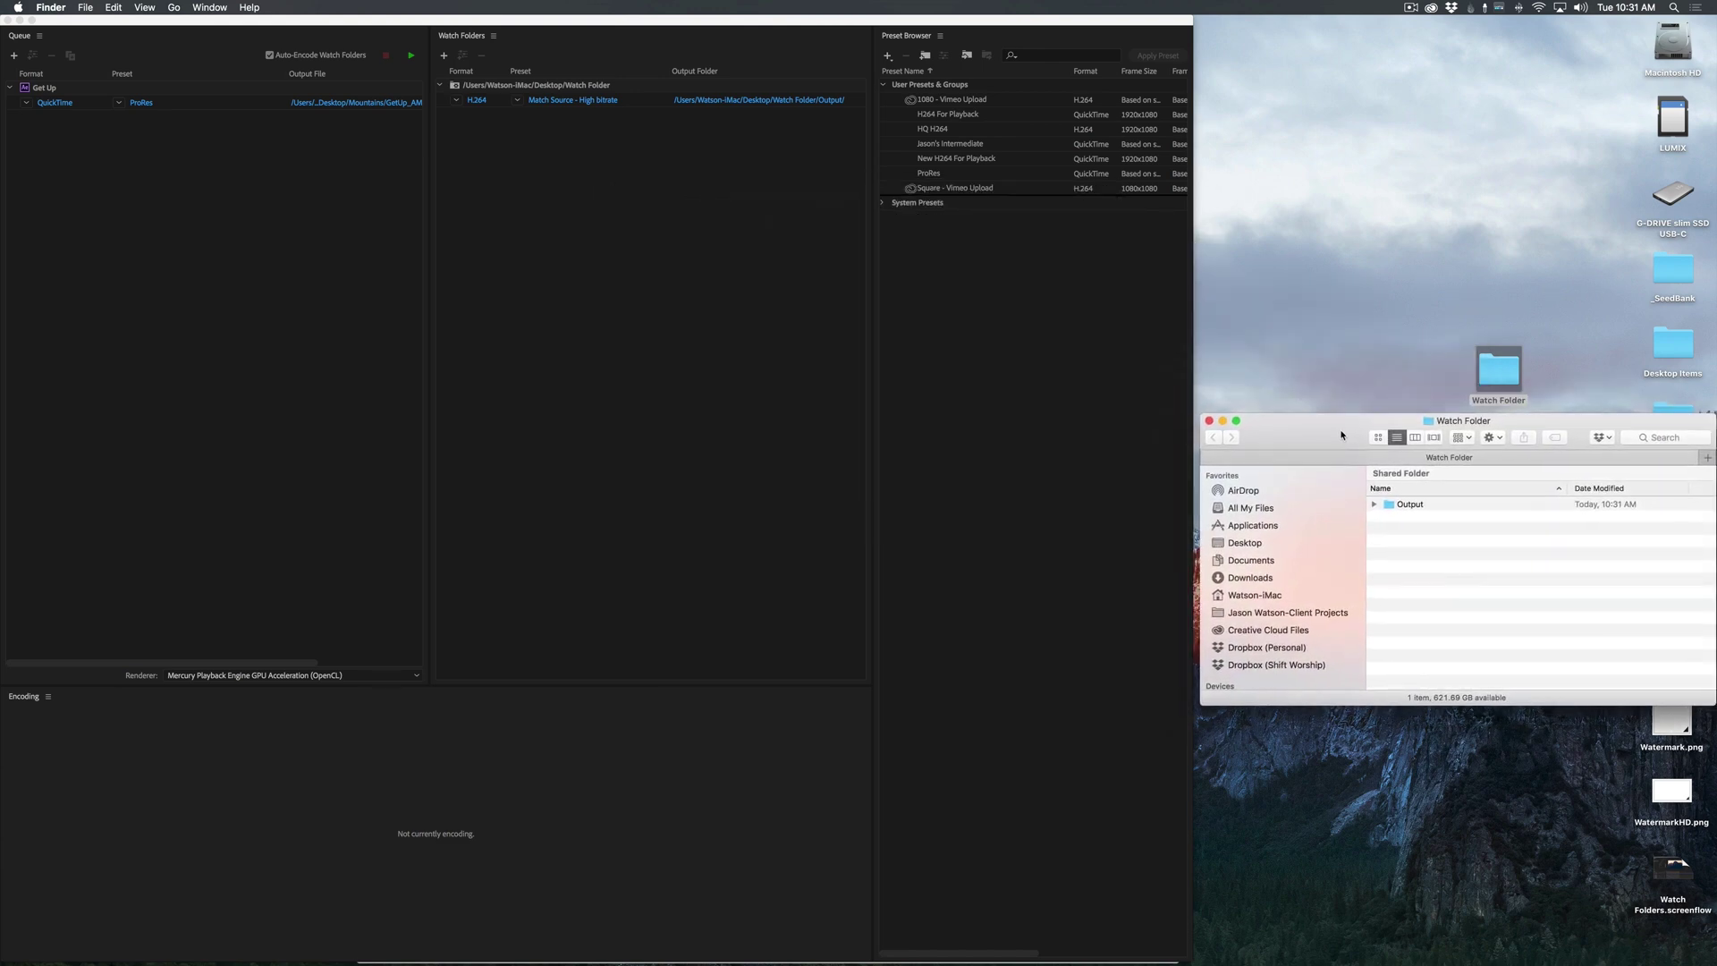
left_click_drag(1309, 443, 1306, 443)
left_click(742, 199)
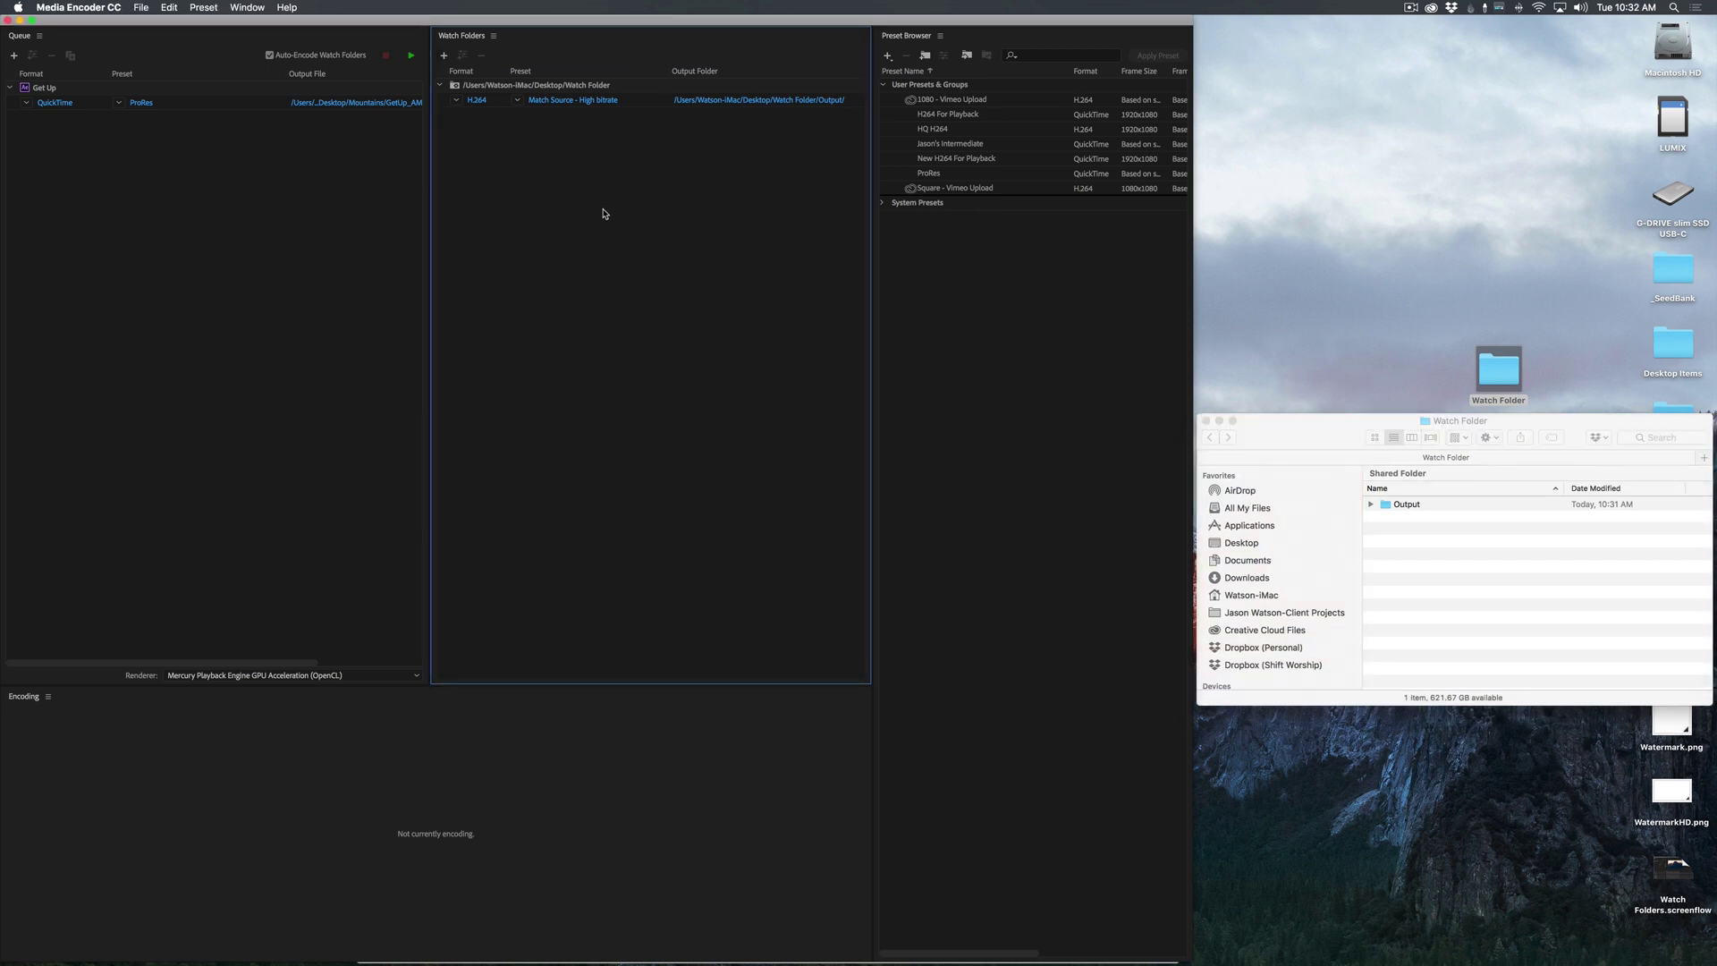
Assign the Square - Vimeo Upload preset to the watch folder's output and add a second output using 1080 - Vimeo Upload
left_click(518, 100)
left_click(540, 142)
left_click(501, 104)
left_click(462, 55)
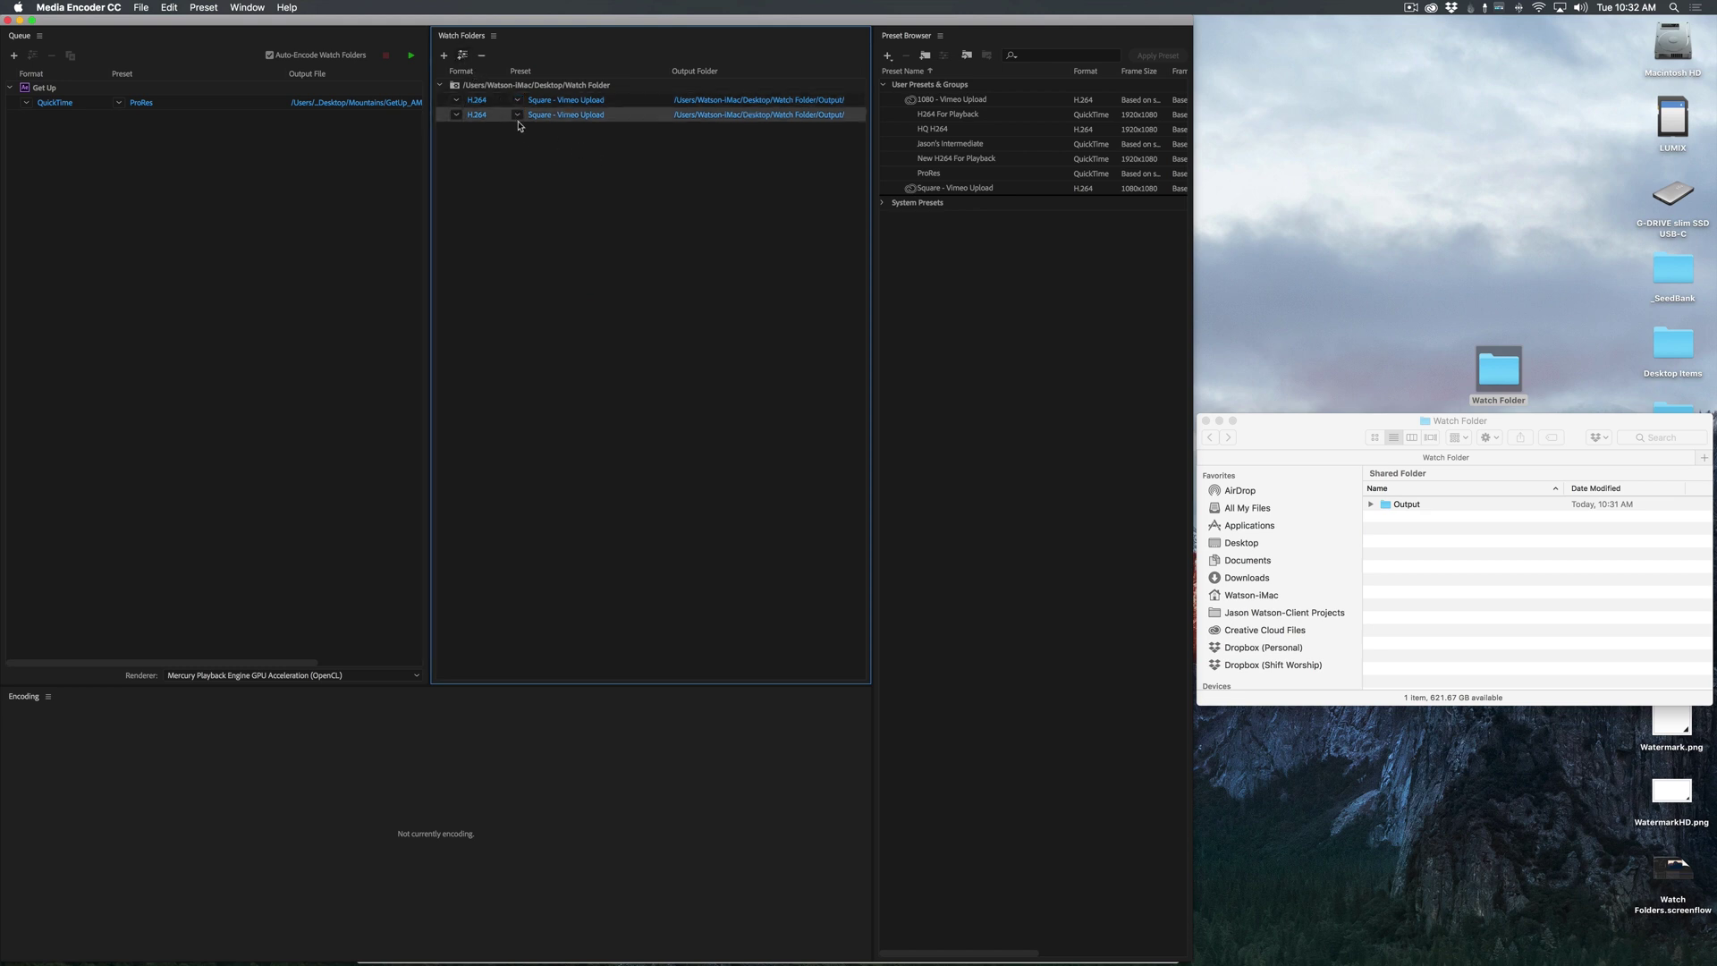
left_click(517, 115)
left_click(550, 128)
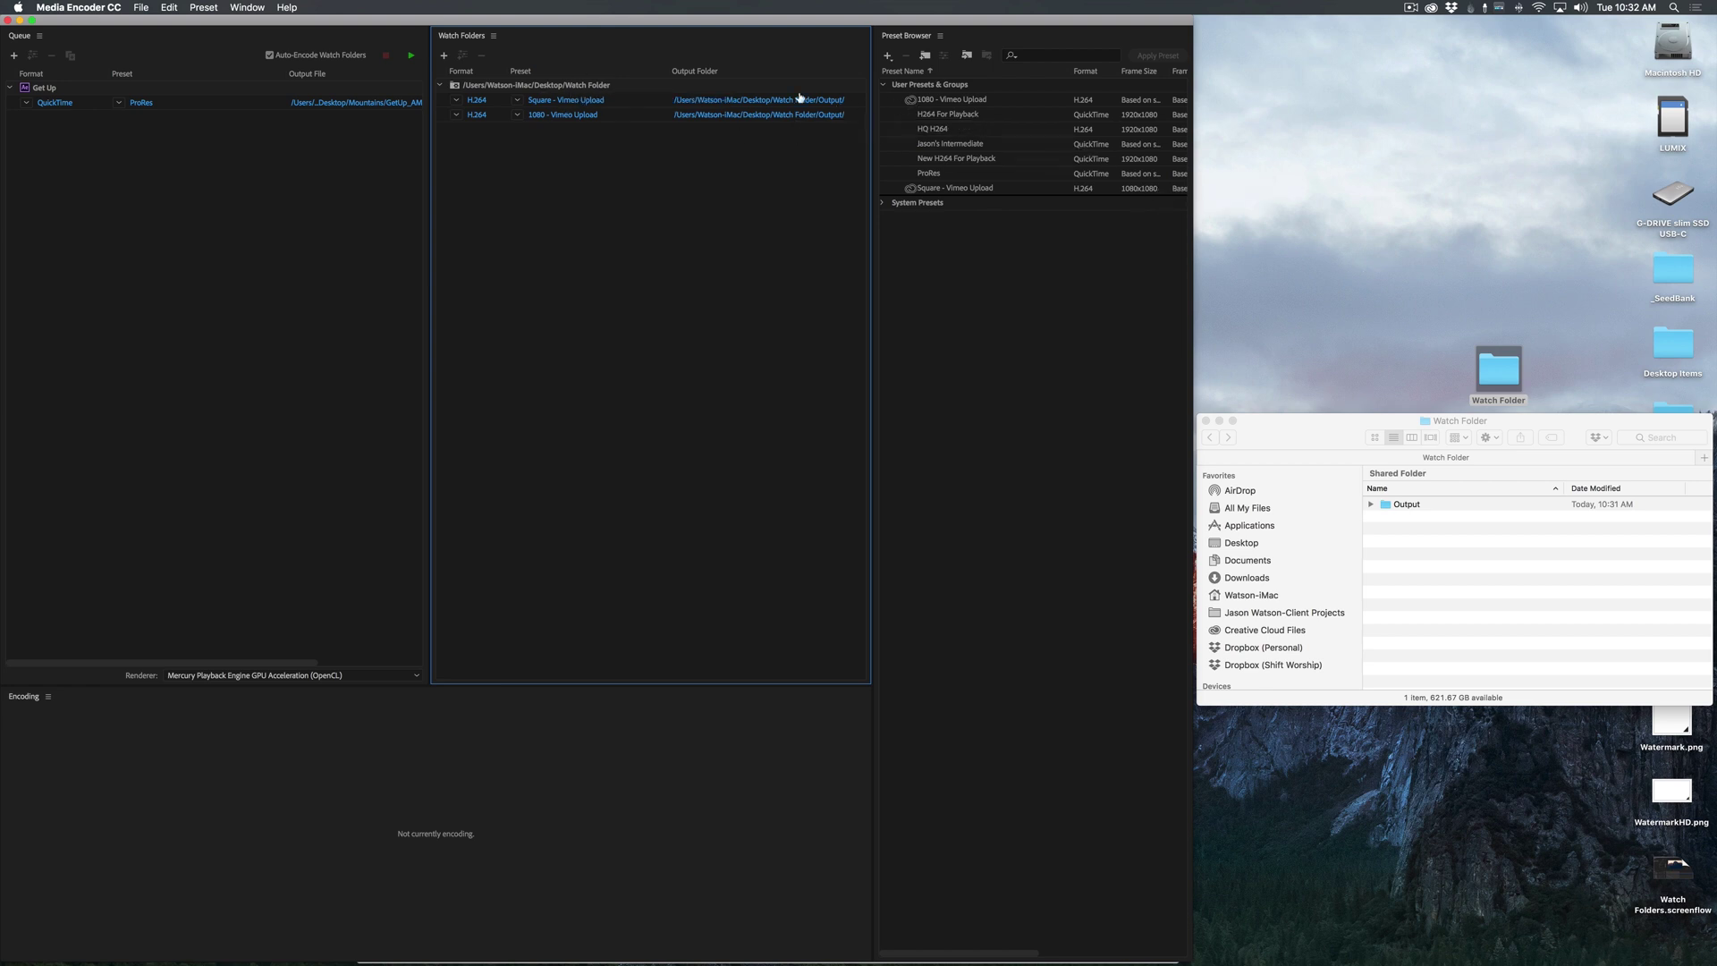
Set the ProRes output to save as Get Up.mov inside the desktop's Watch Folder and start encoding the queue
left_click(394, 103)
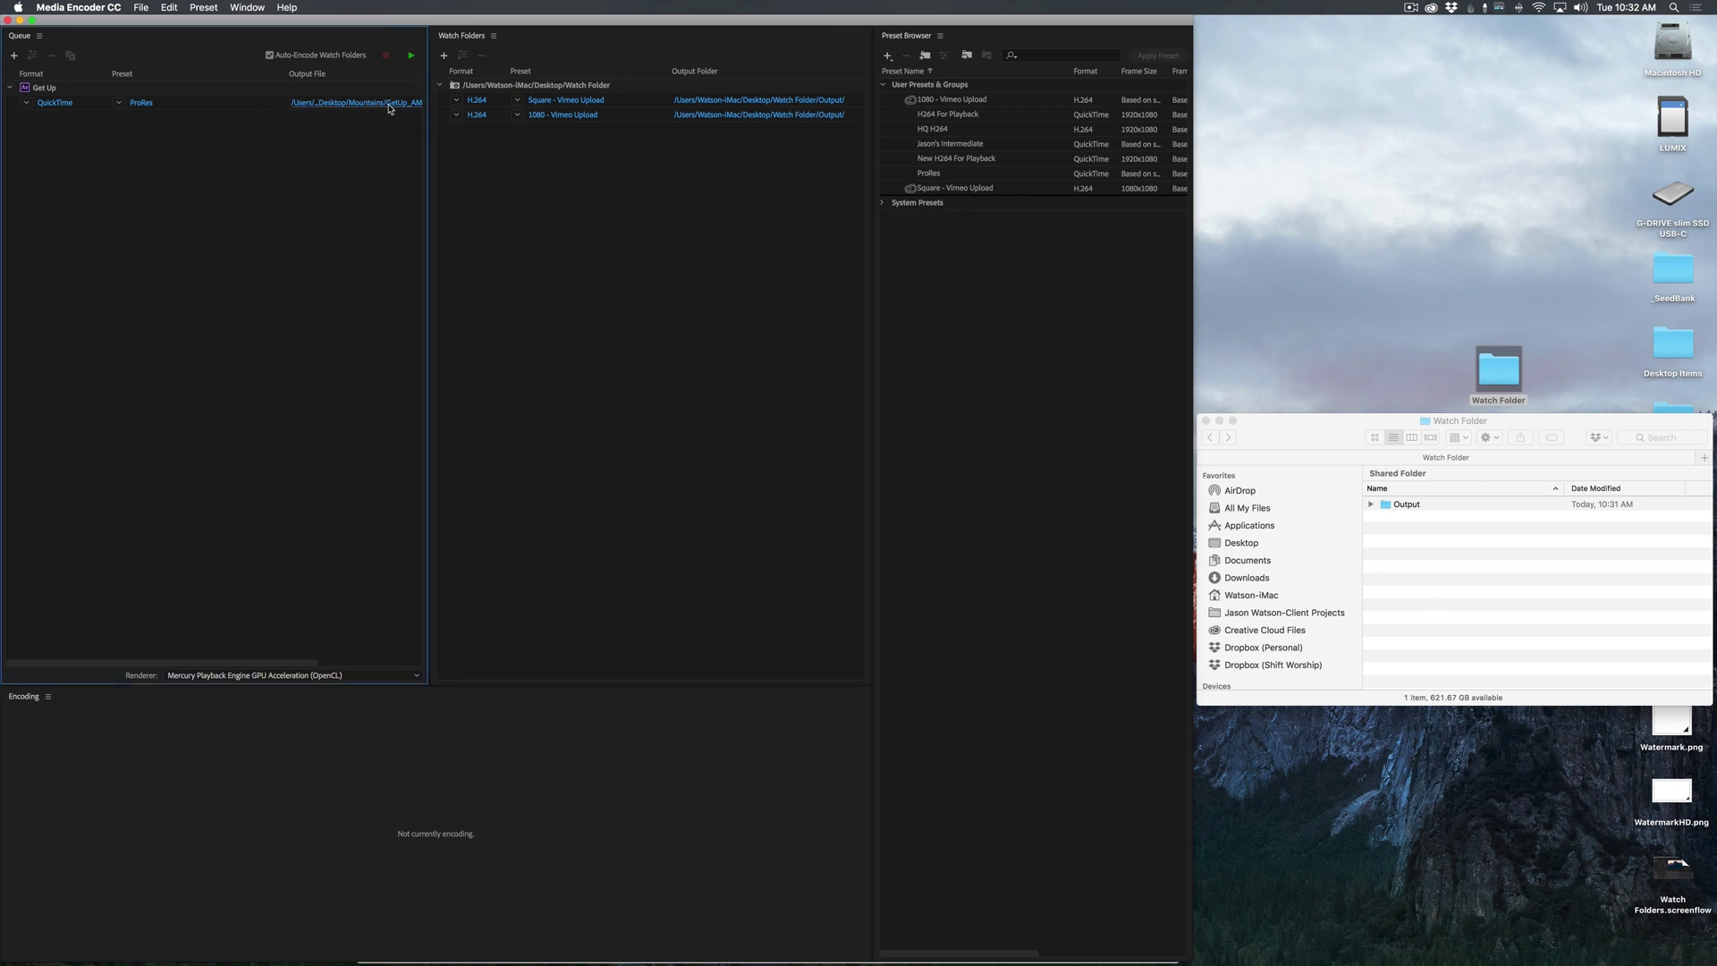
left_click(664, 288)
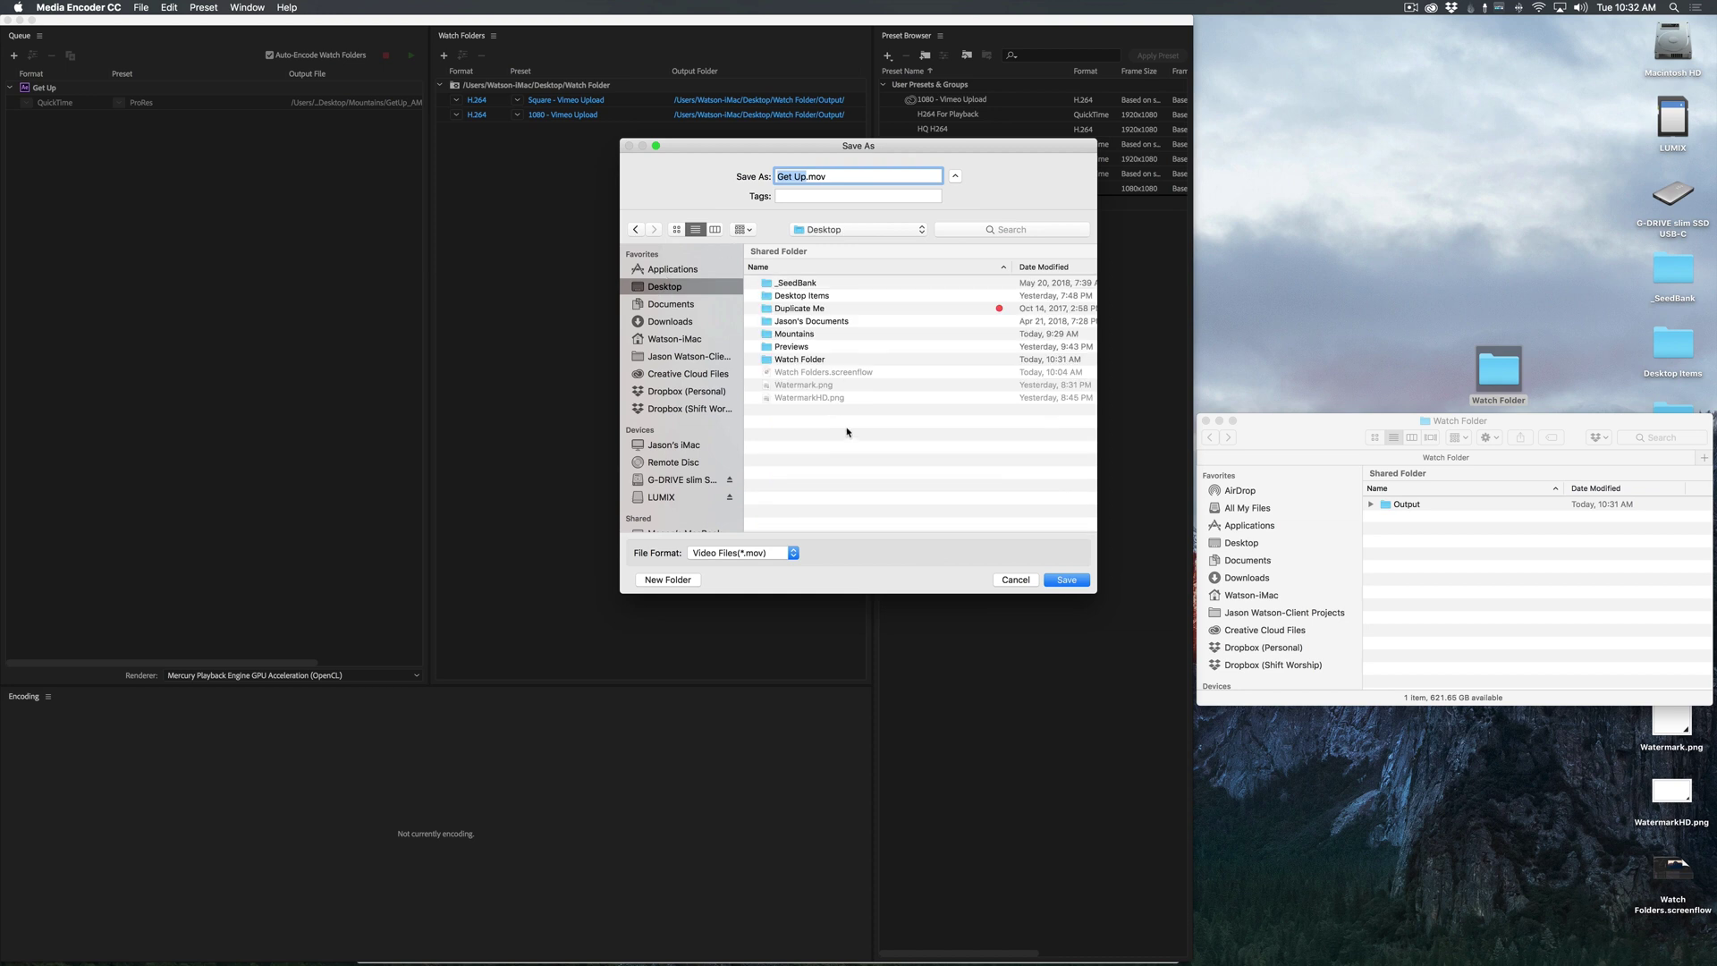
double_click(808, 360)
left_click(1066, 579)
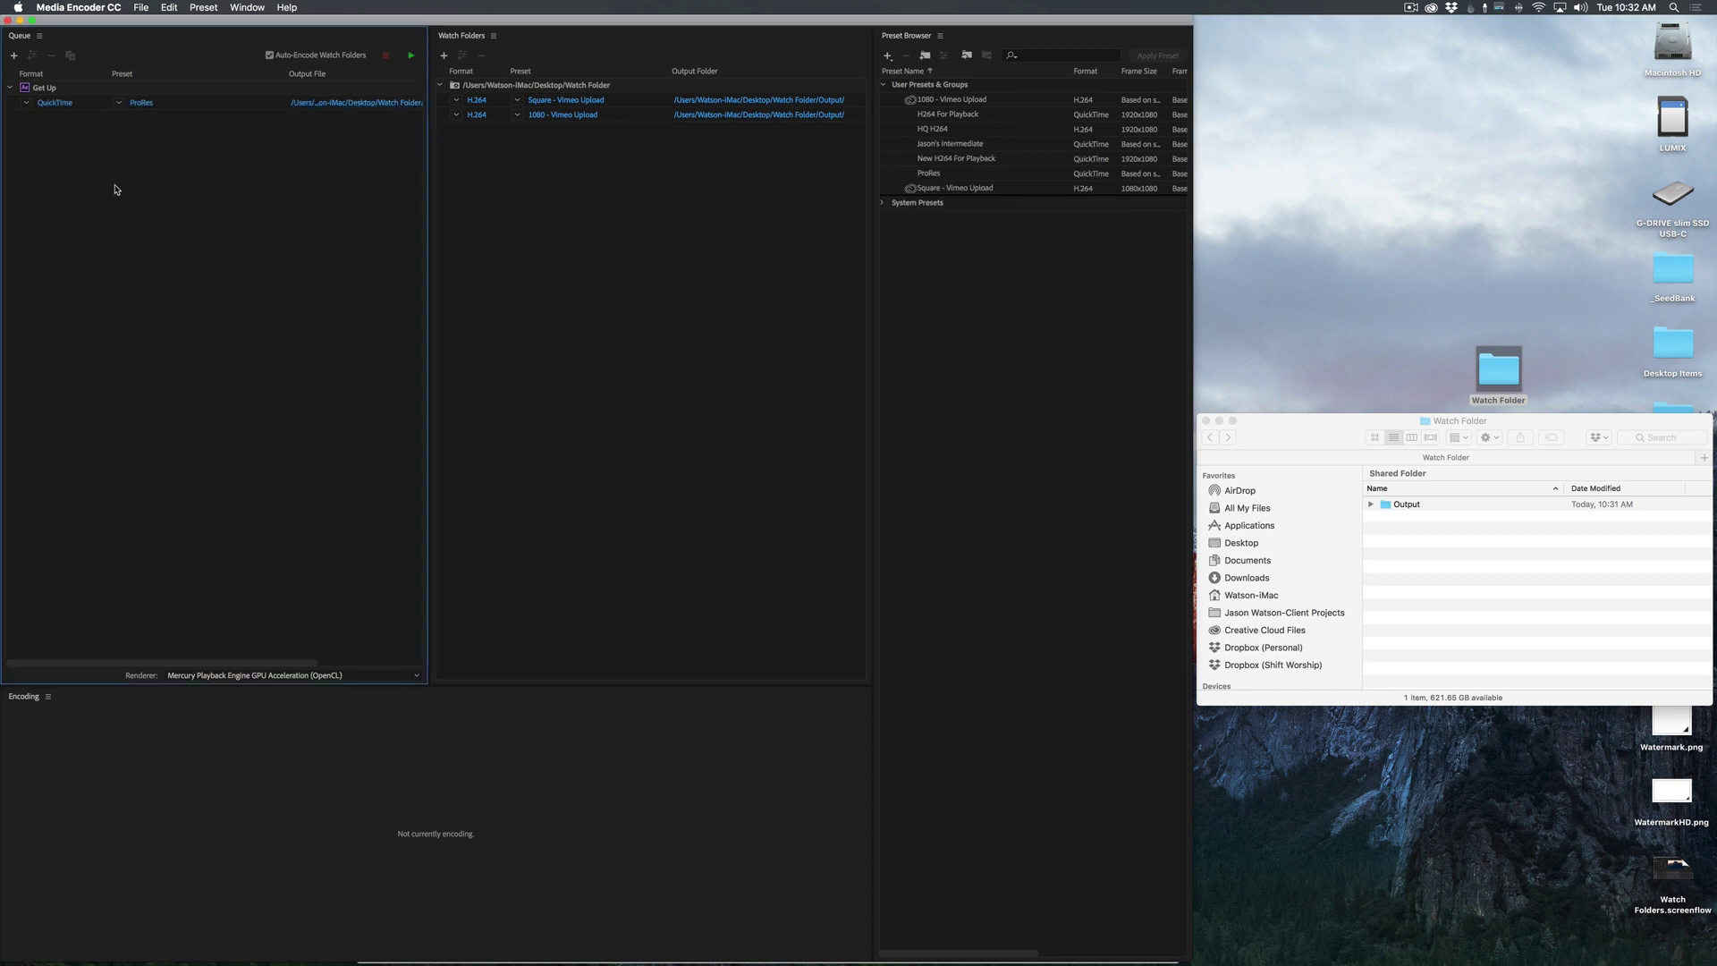
left_click(408, 58)
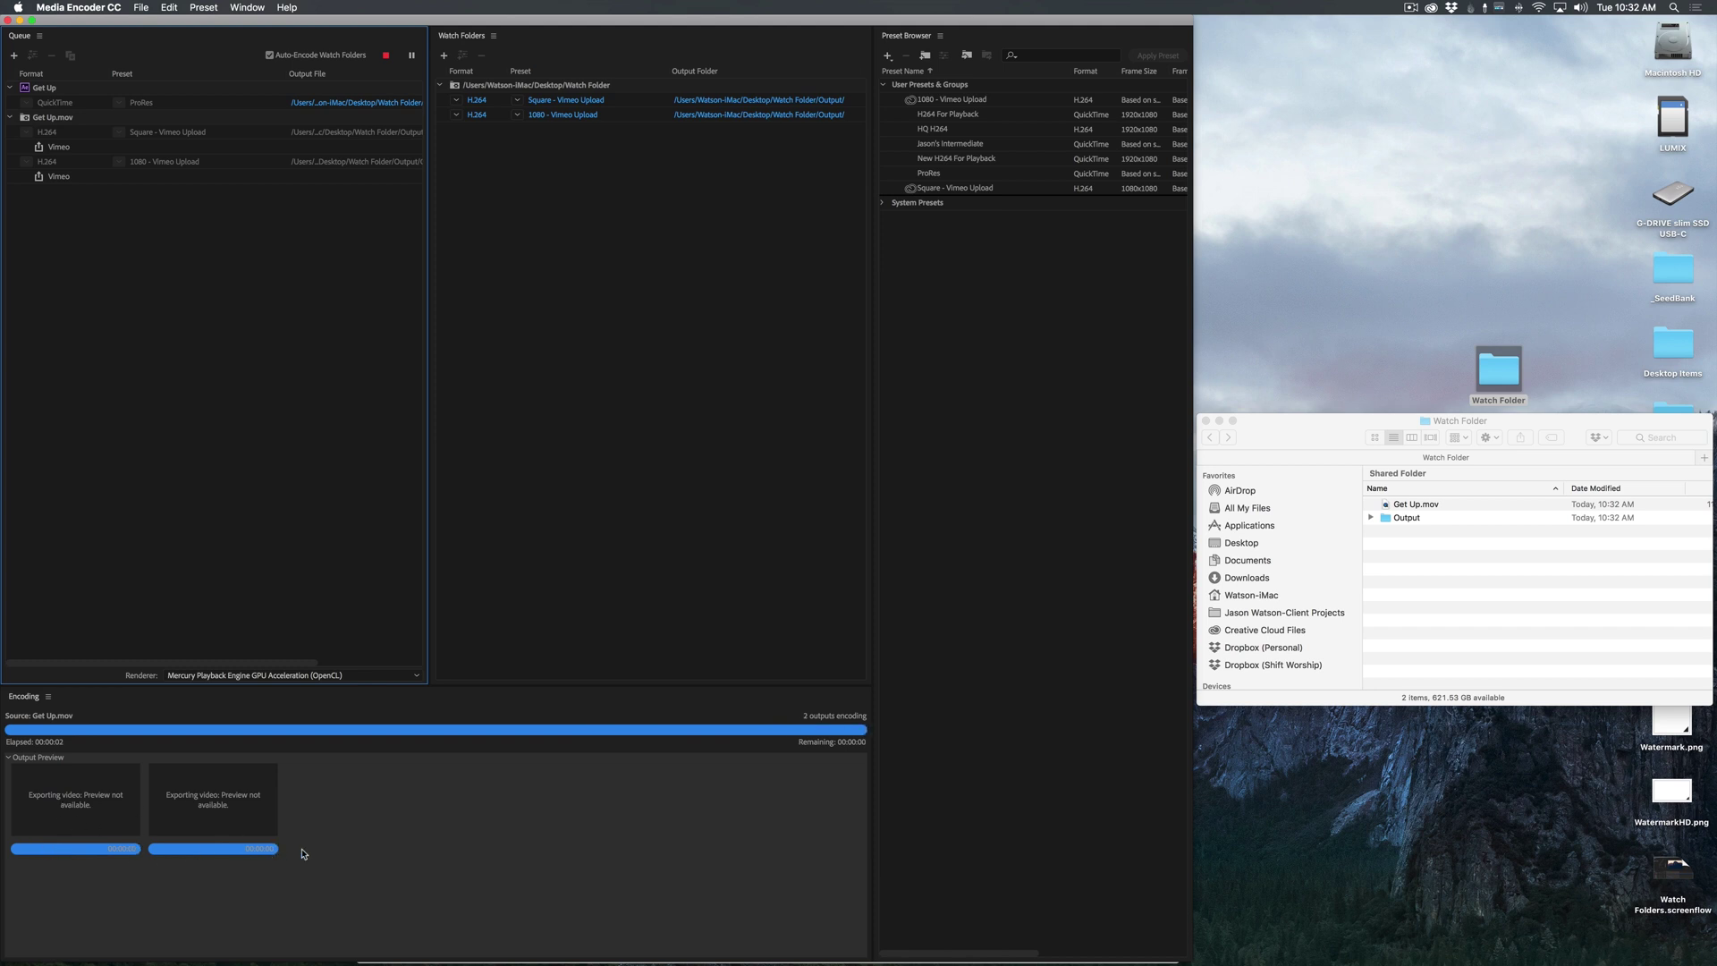
Inspect the Watch Folder's Source and Output subfolders and preview the encoded Get Up.mp4
left_click(1371, 517)
left_click(1370, 517)
left_click(1385, 529)
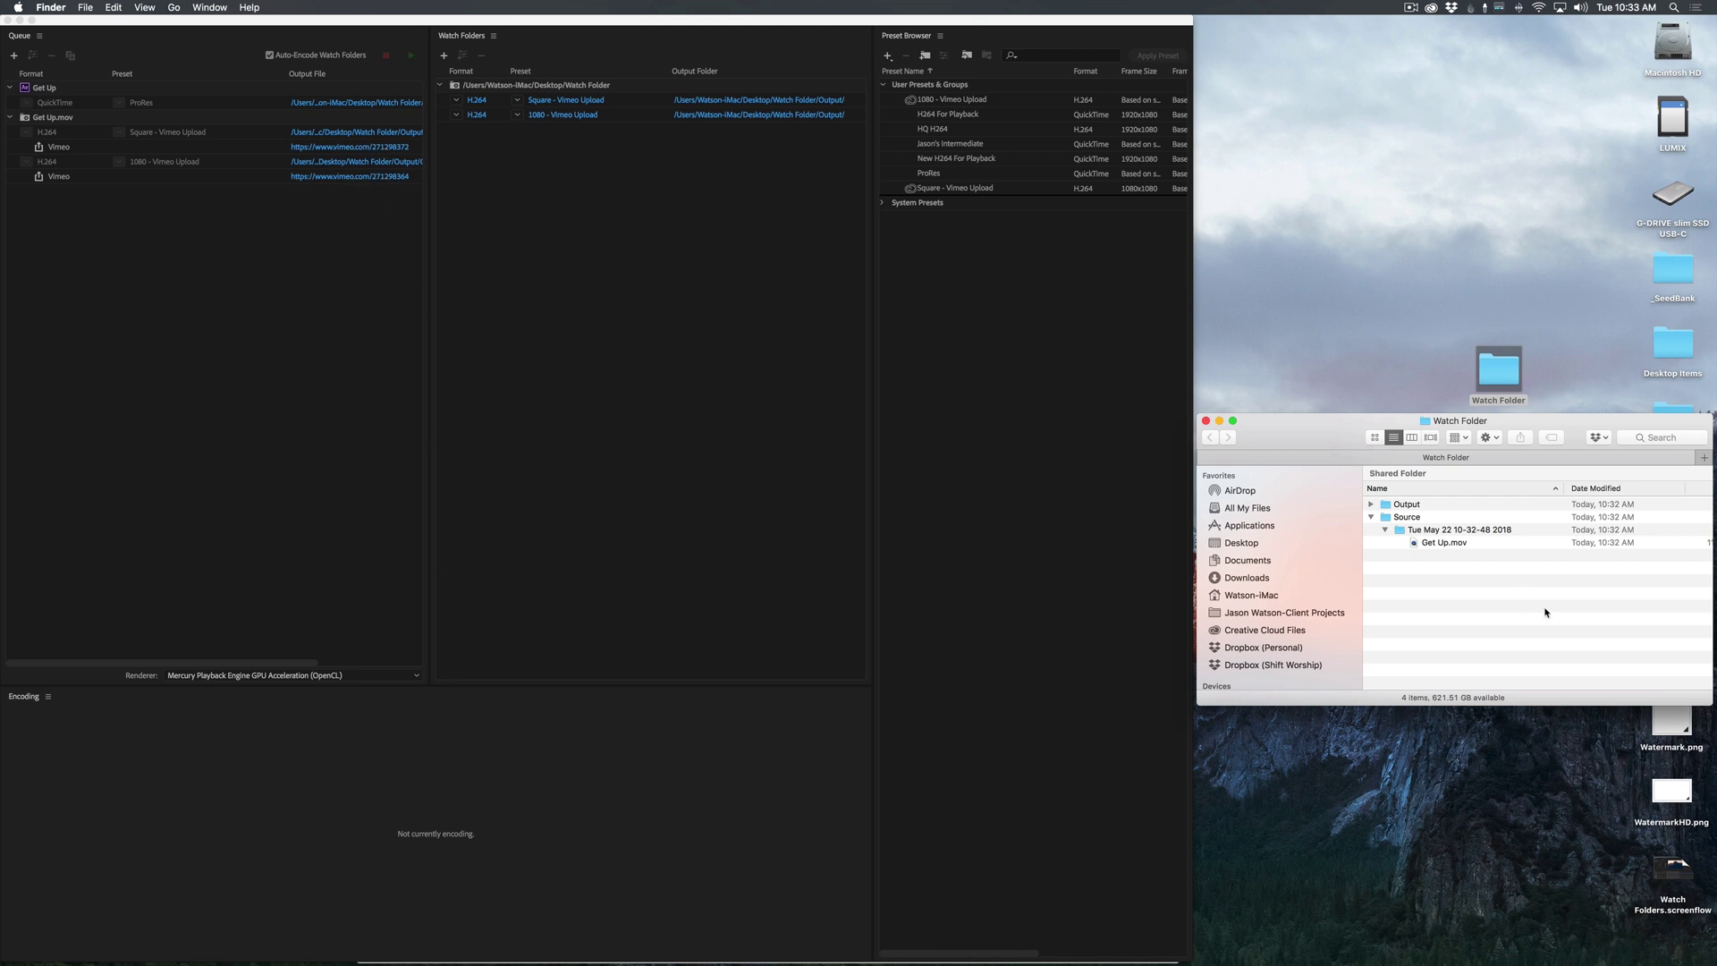
left_click(1371, 504)
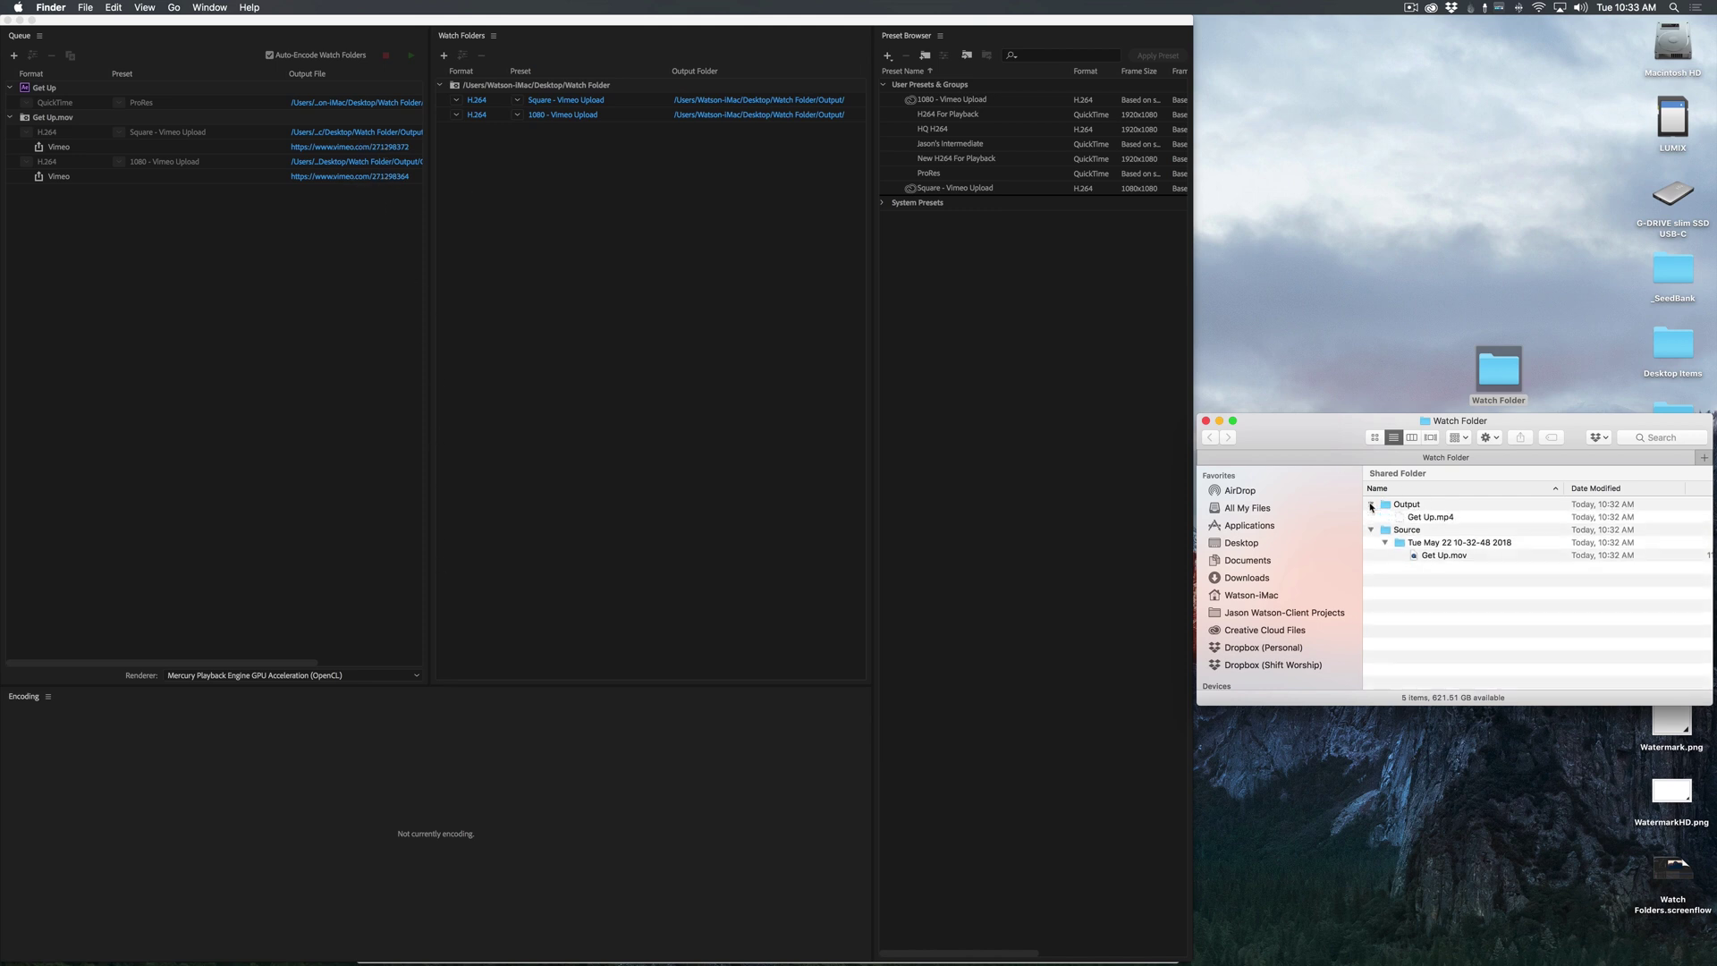
left_click(1436, 517)
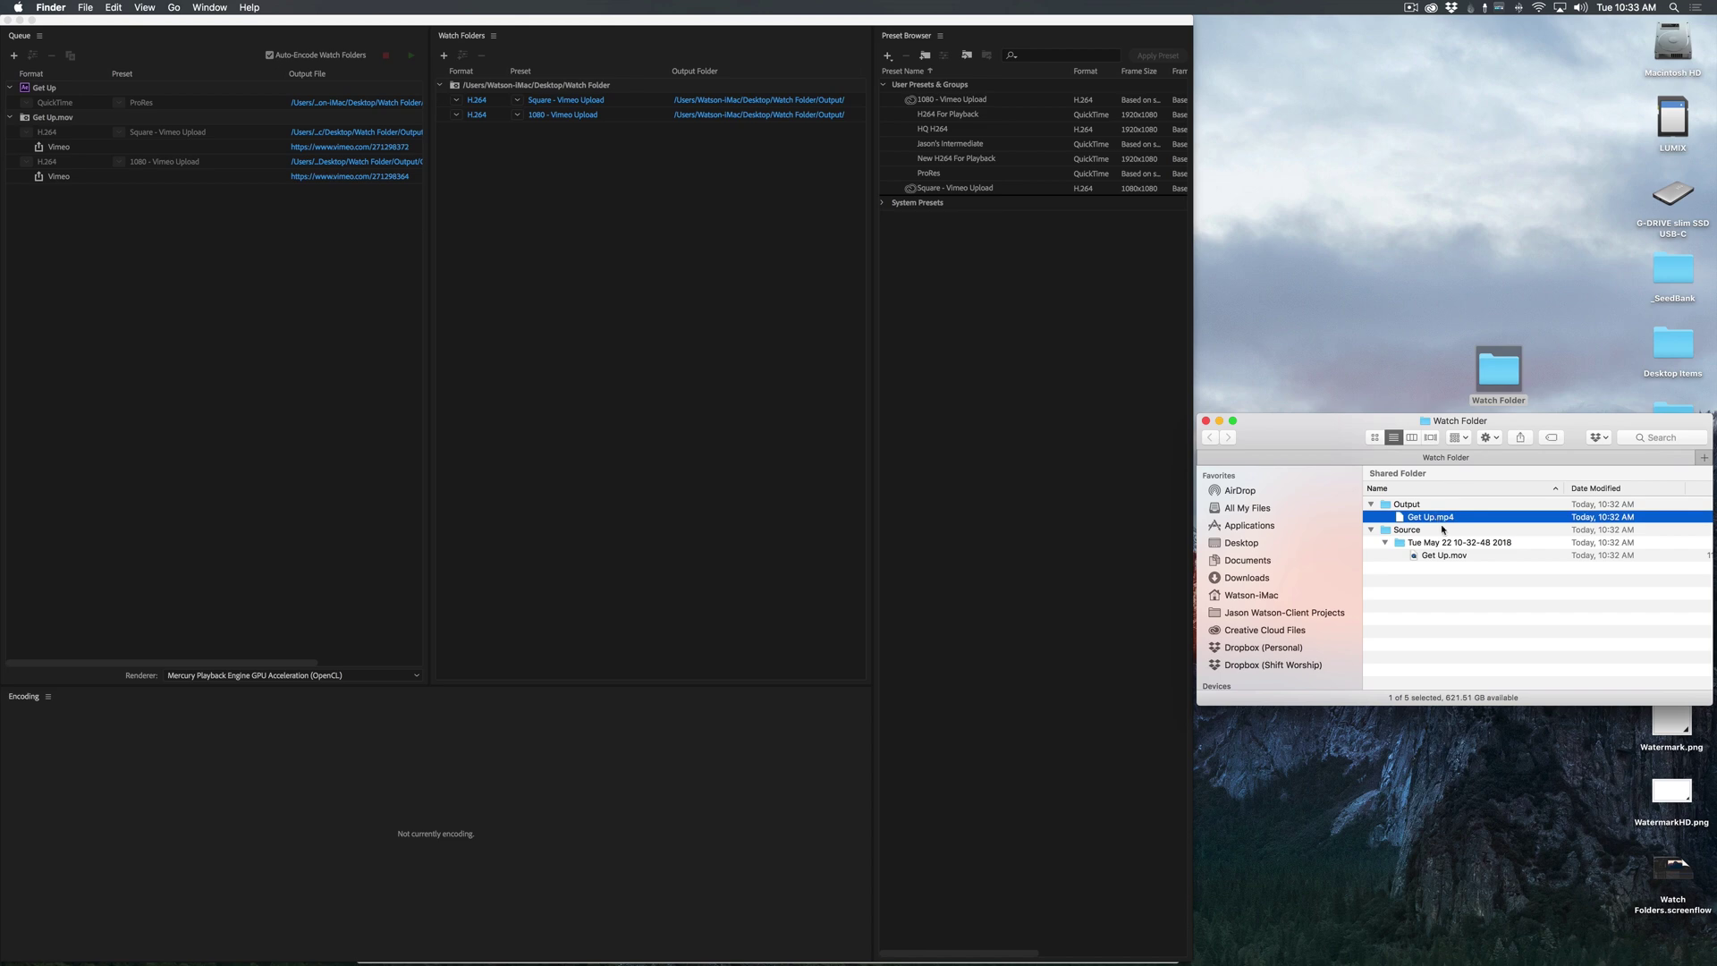
key("space")
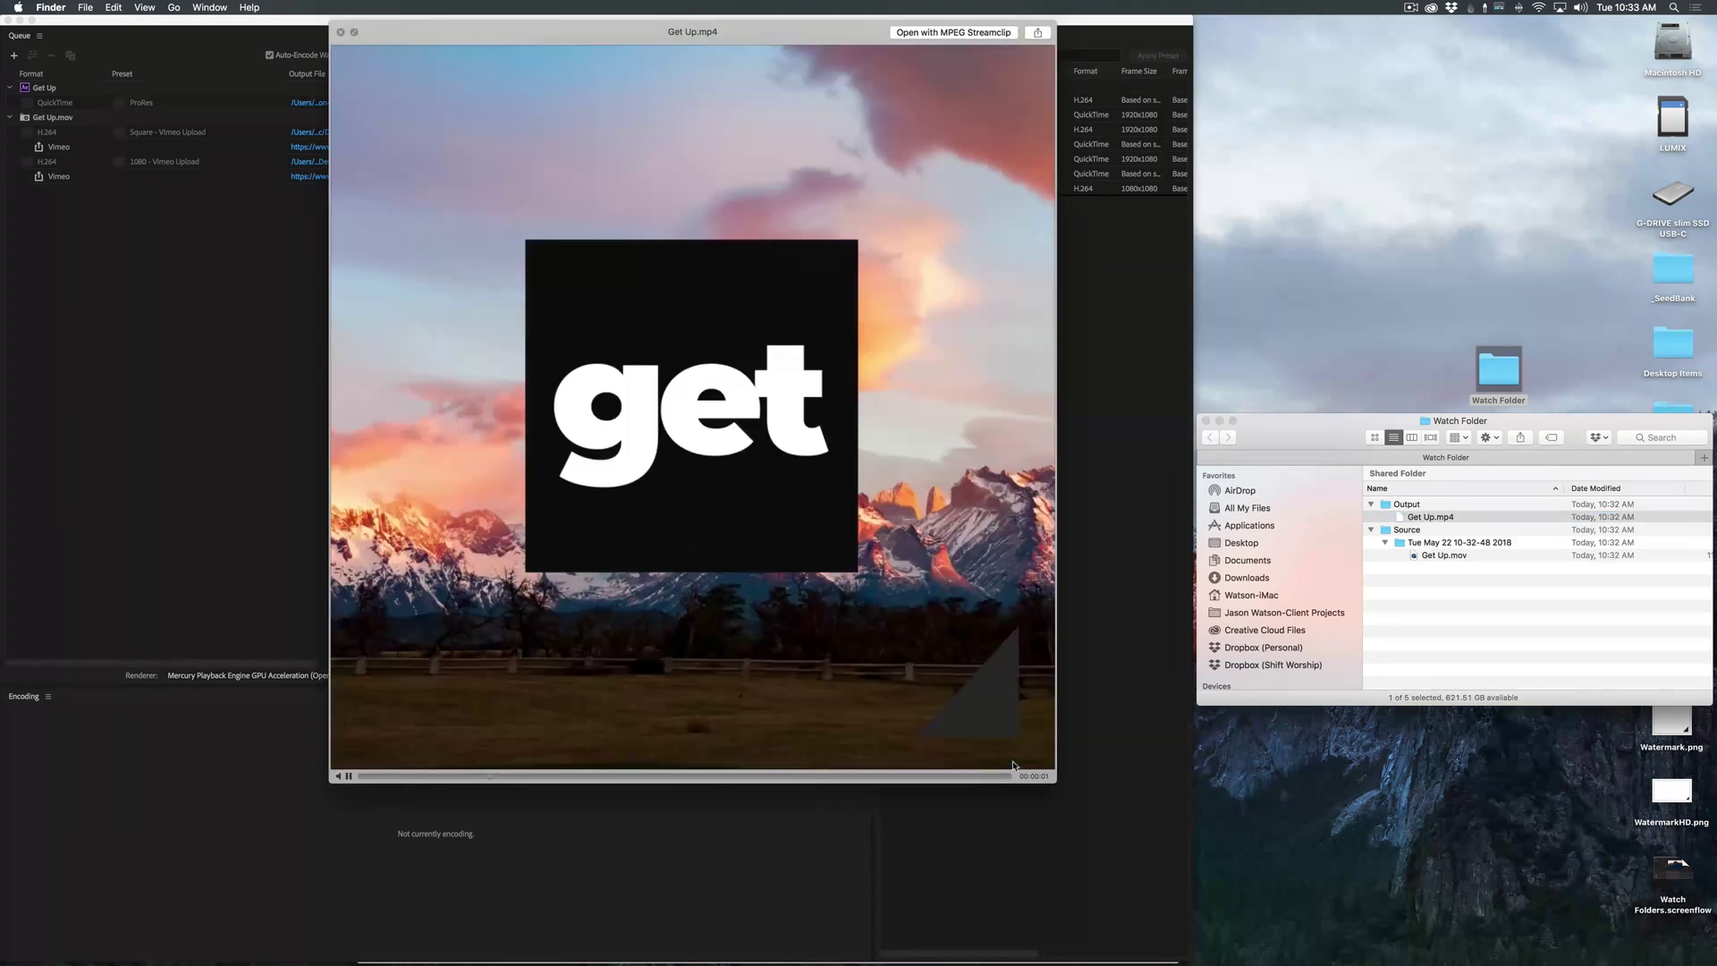
key("space")
left_click(1448, 523)
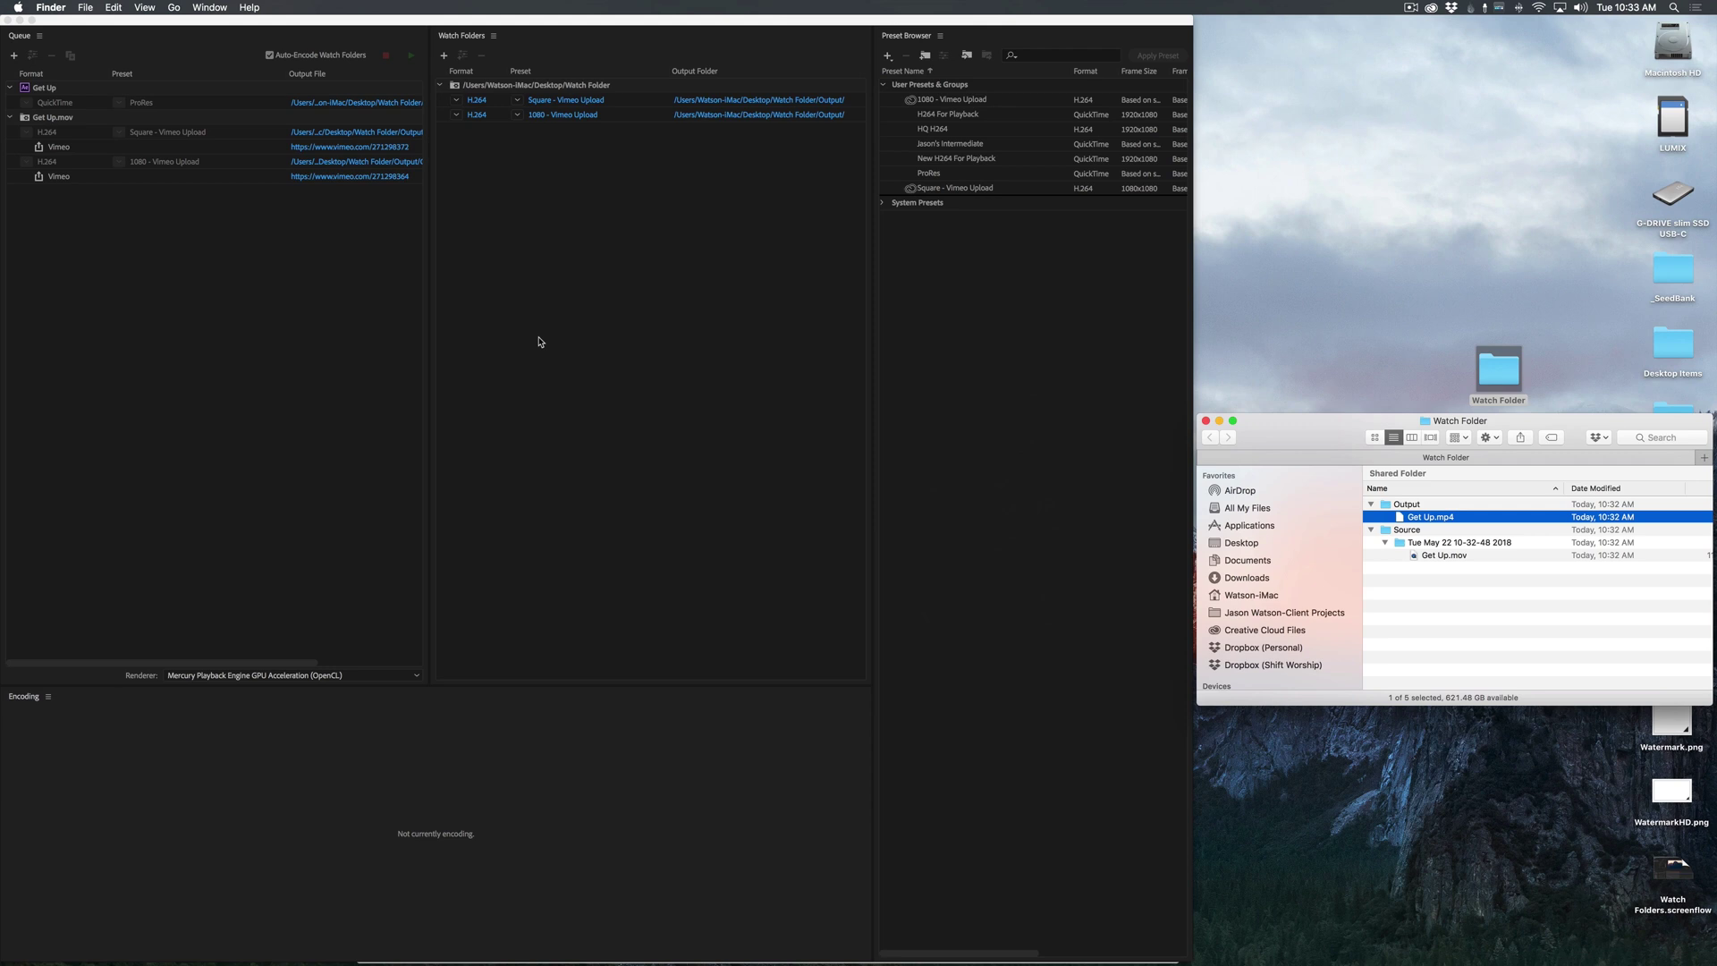
Switch to Chrome, refresh the Vimeo video list, and open and play the uploaded Get Up_1 video
mouse_move(975, 956)
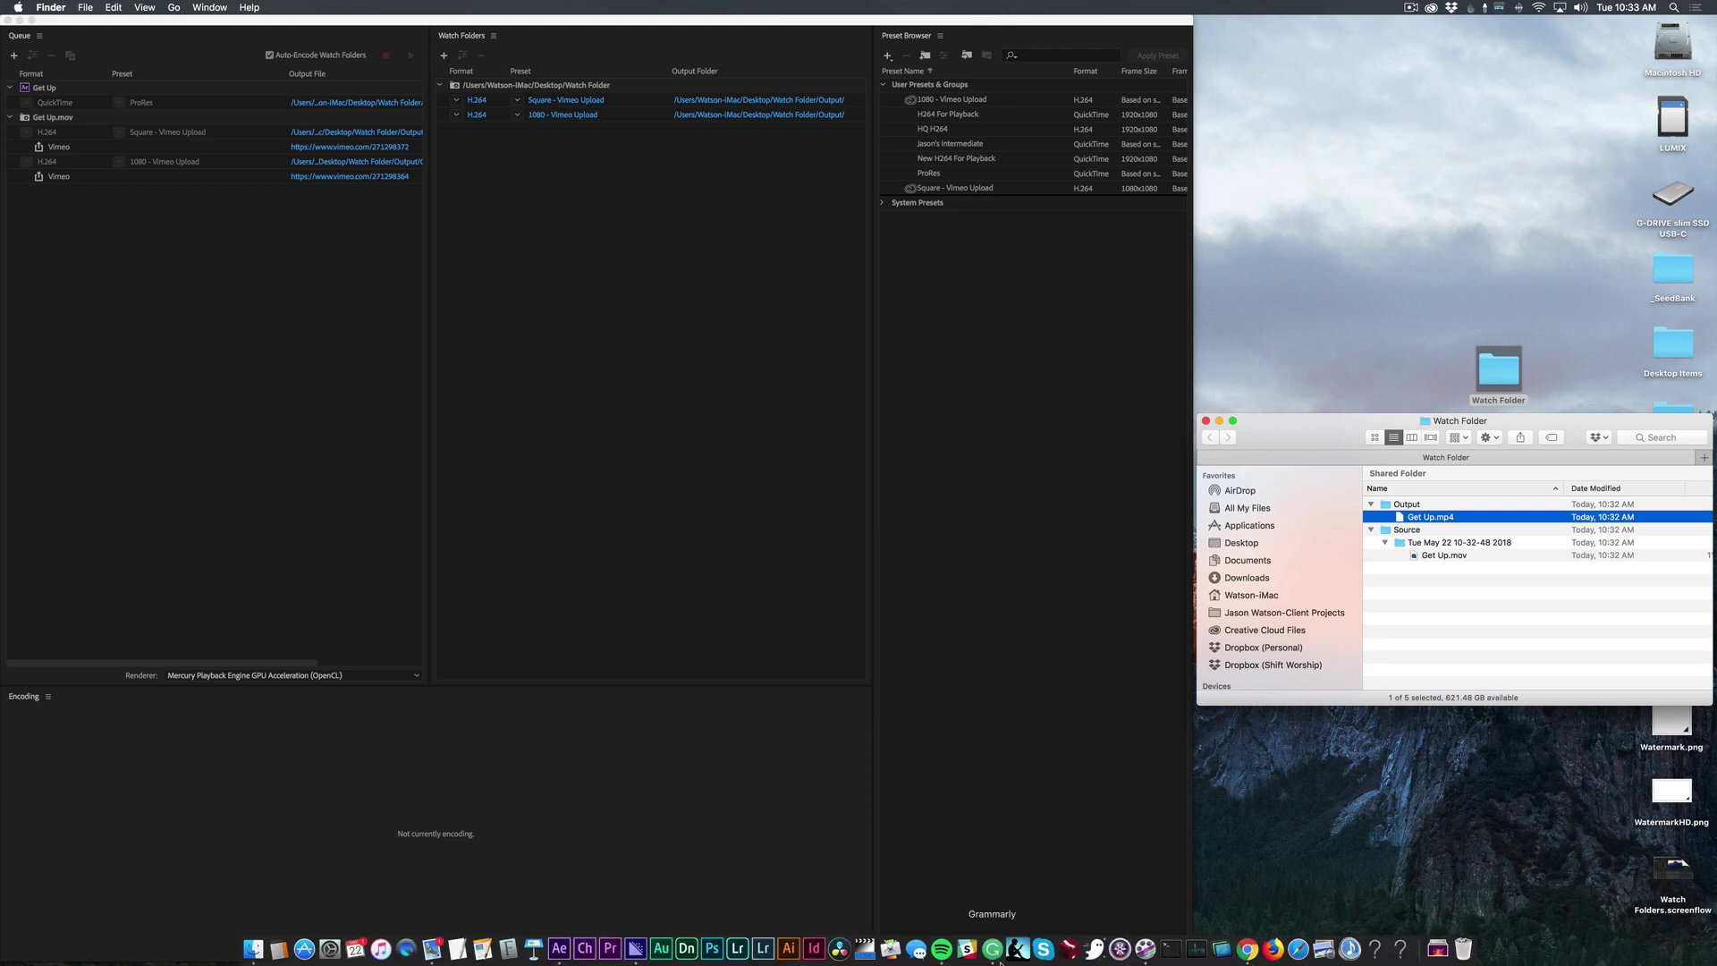
left_click(1247, 949)
left_click(406, 53)
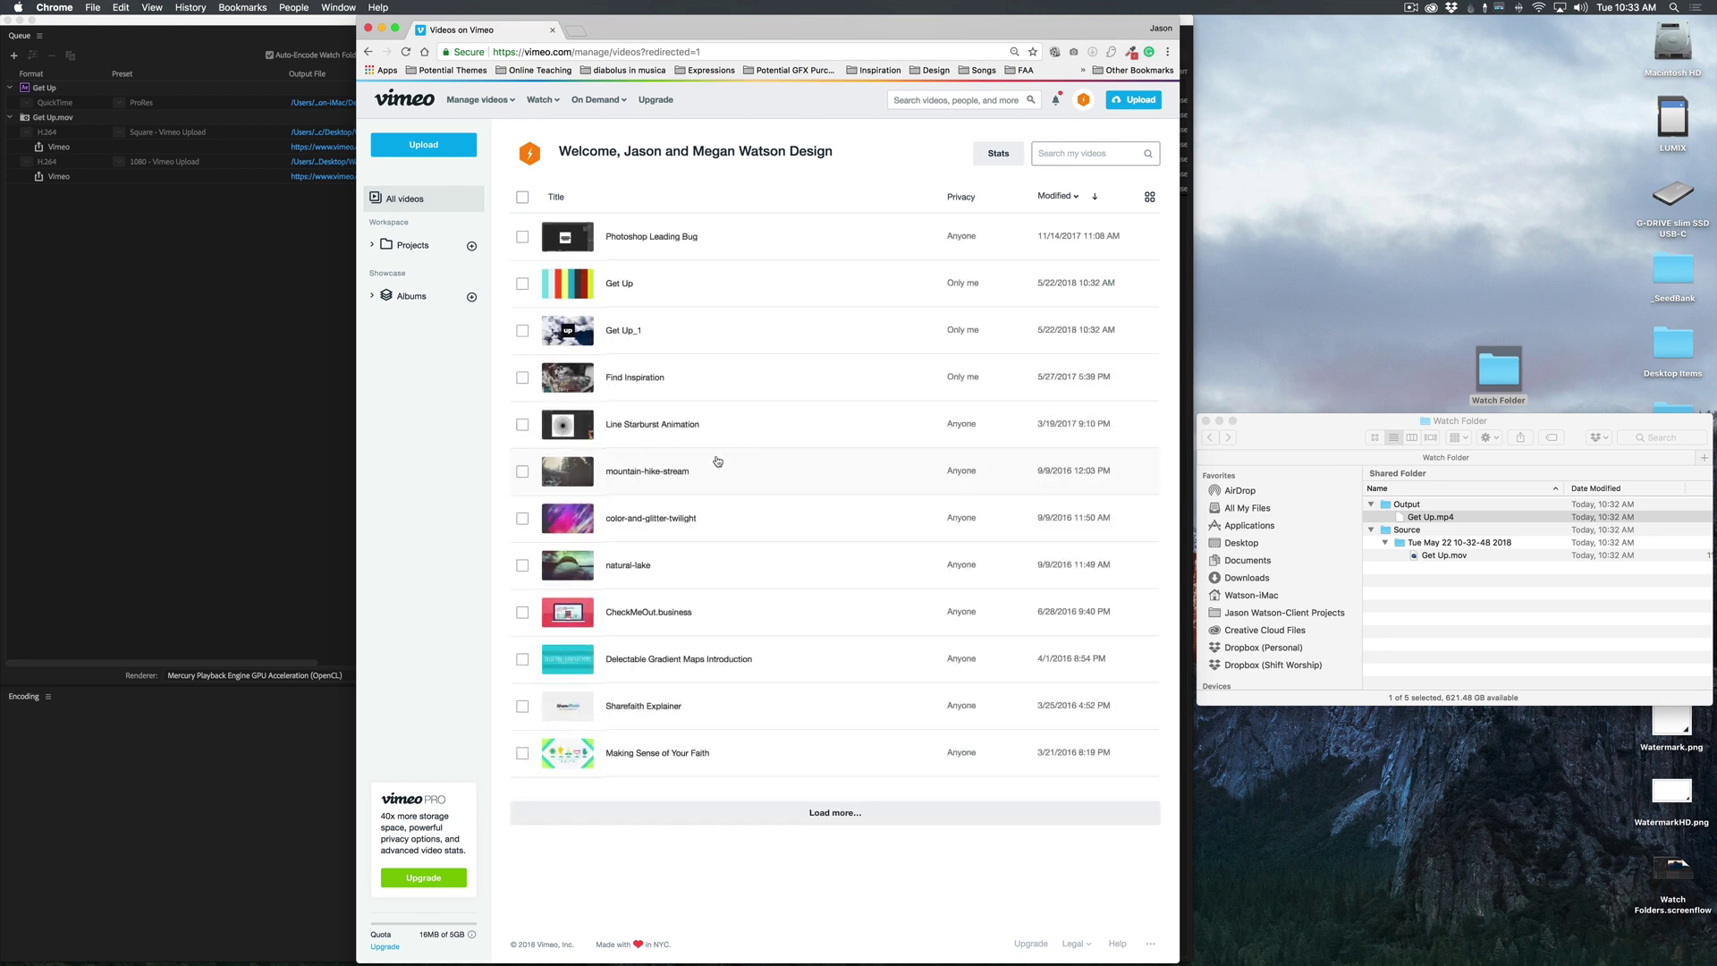
left_click(693, 329)
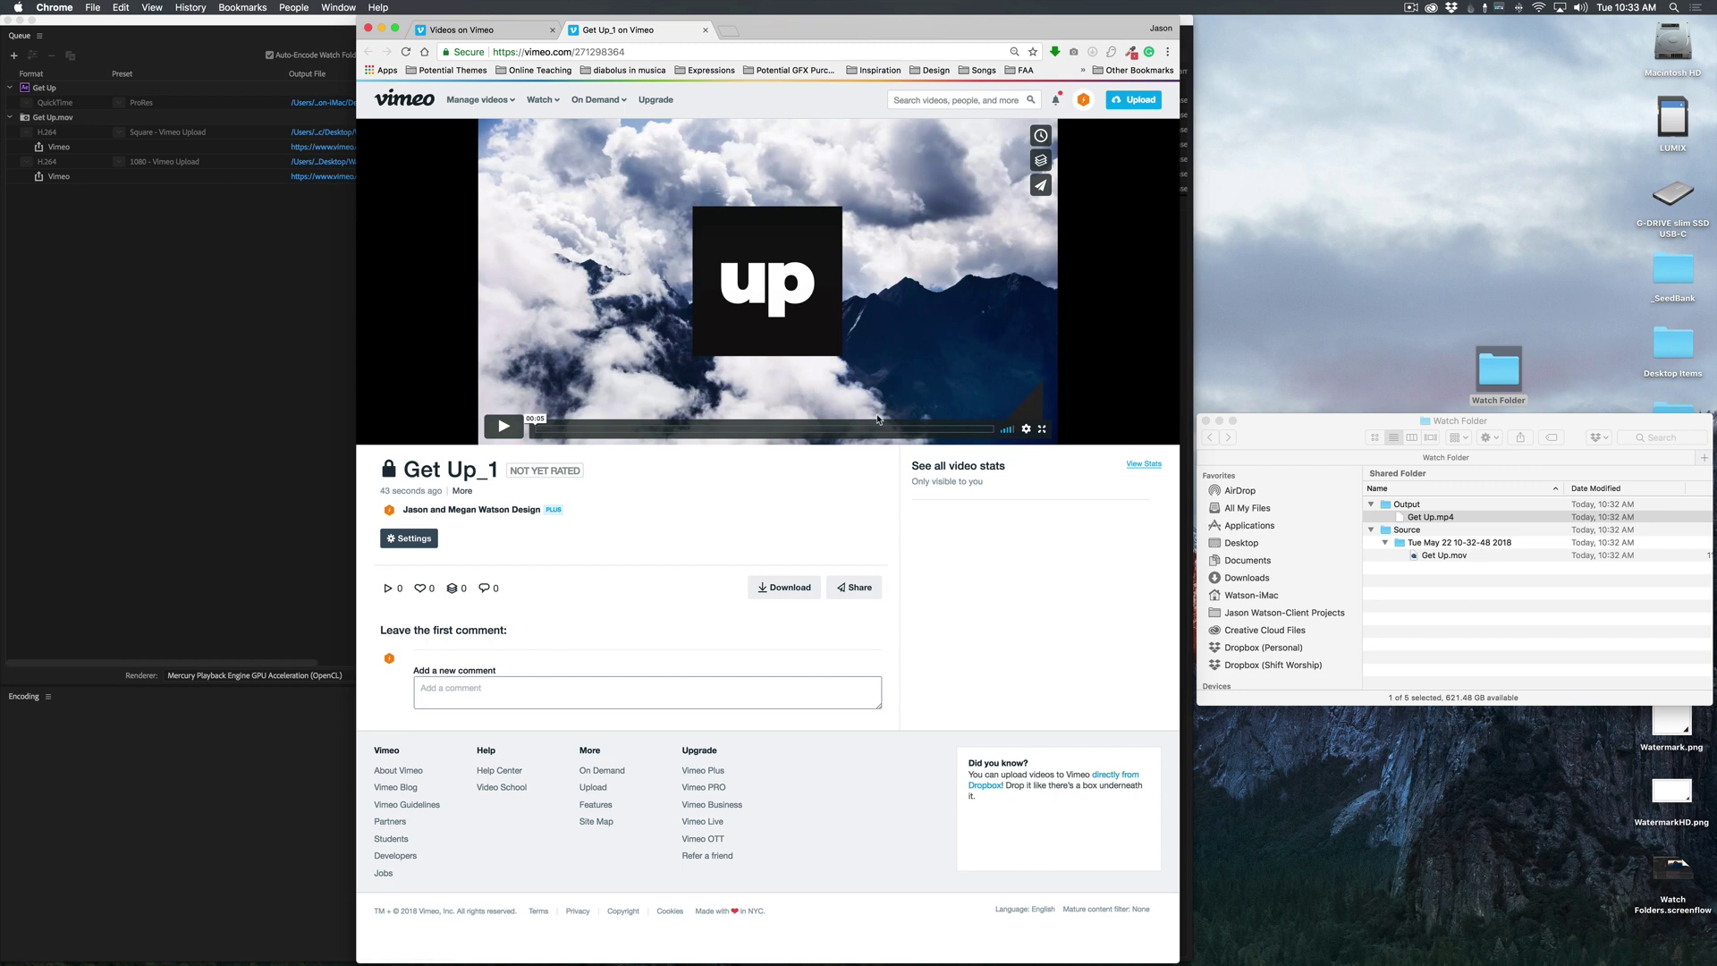
left_click(503, 426)
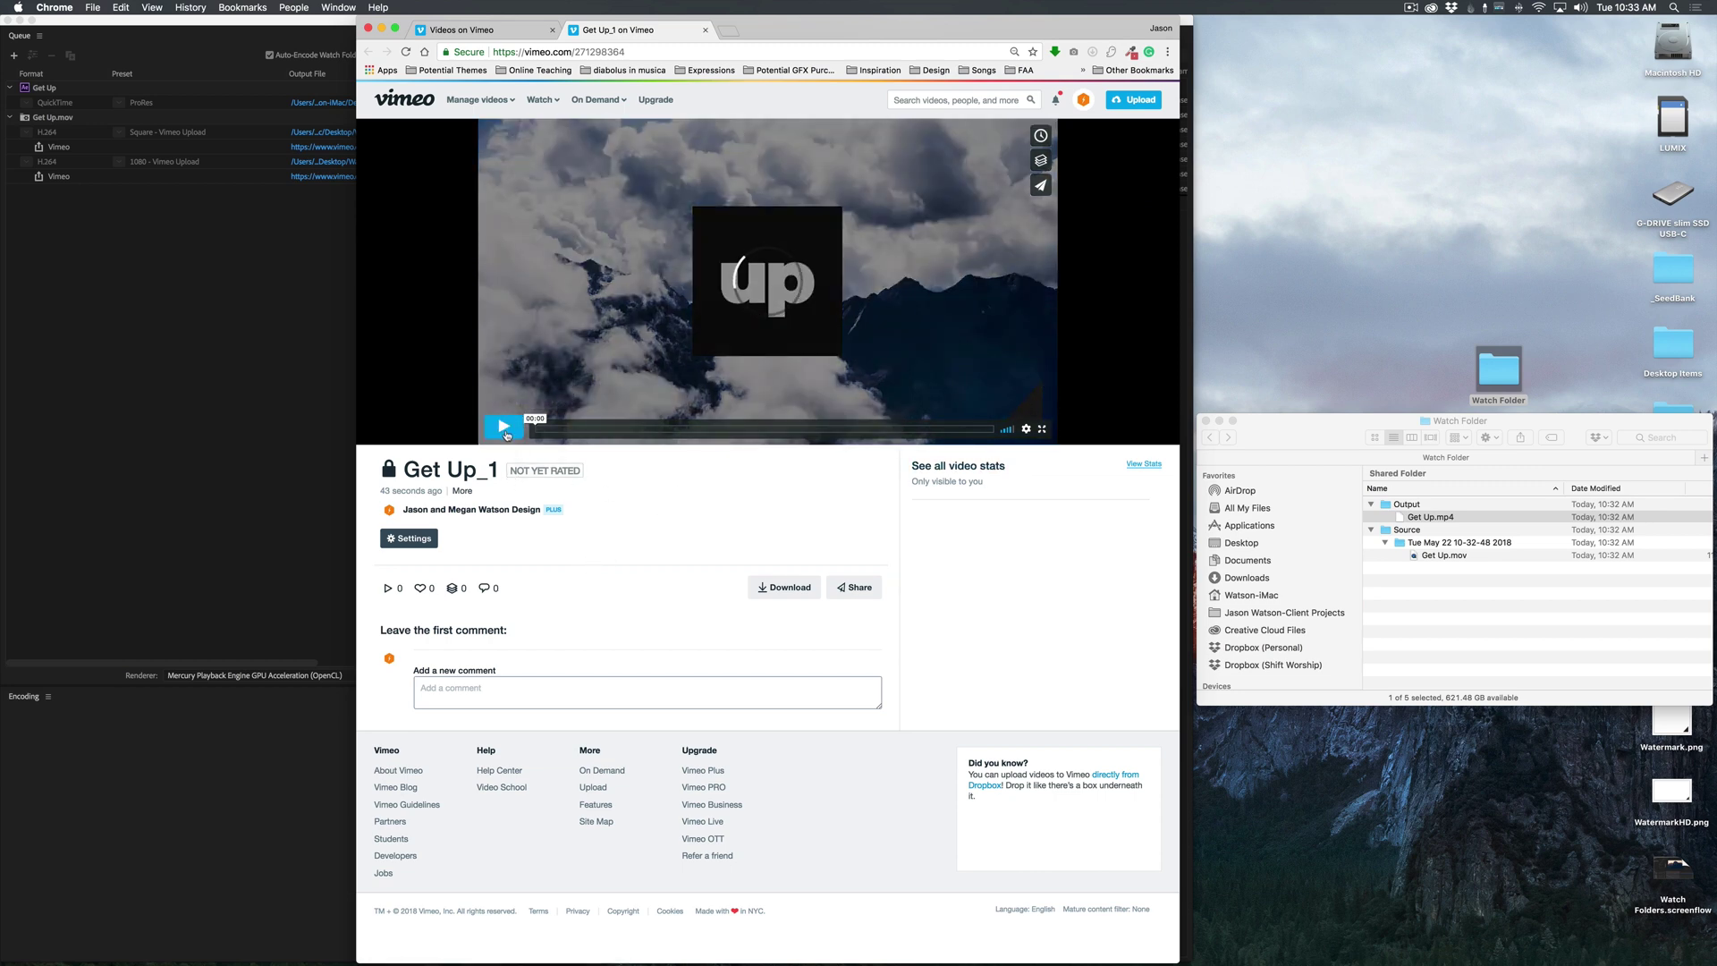
Open and play the uploaded Get Up video from the Vimeo list, and close the Get Up_1 page
left_click(460, 29)
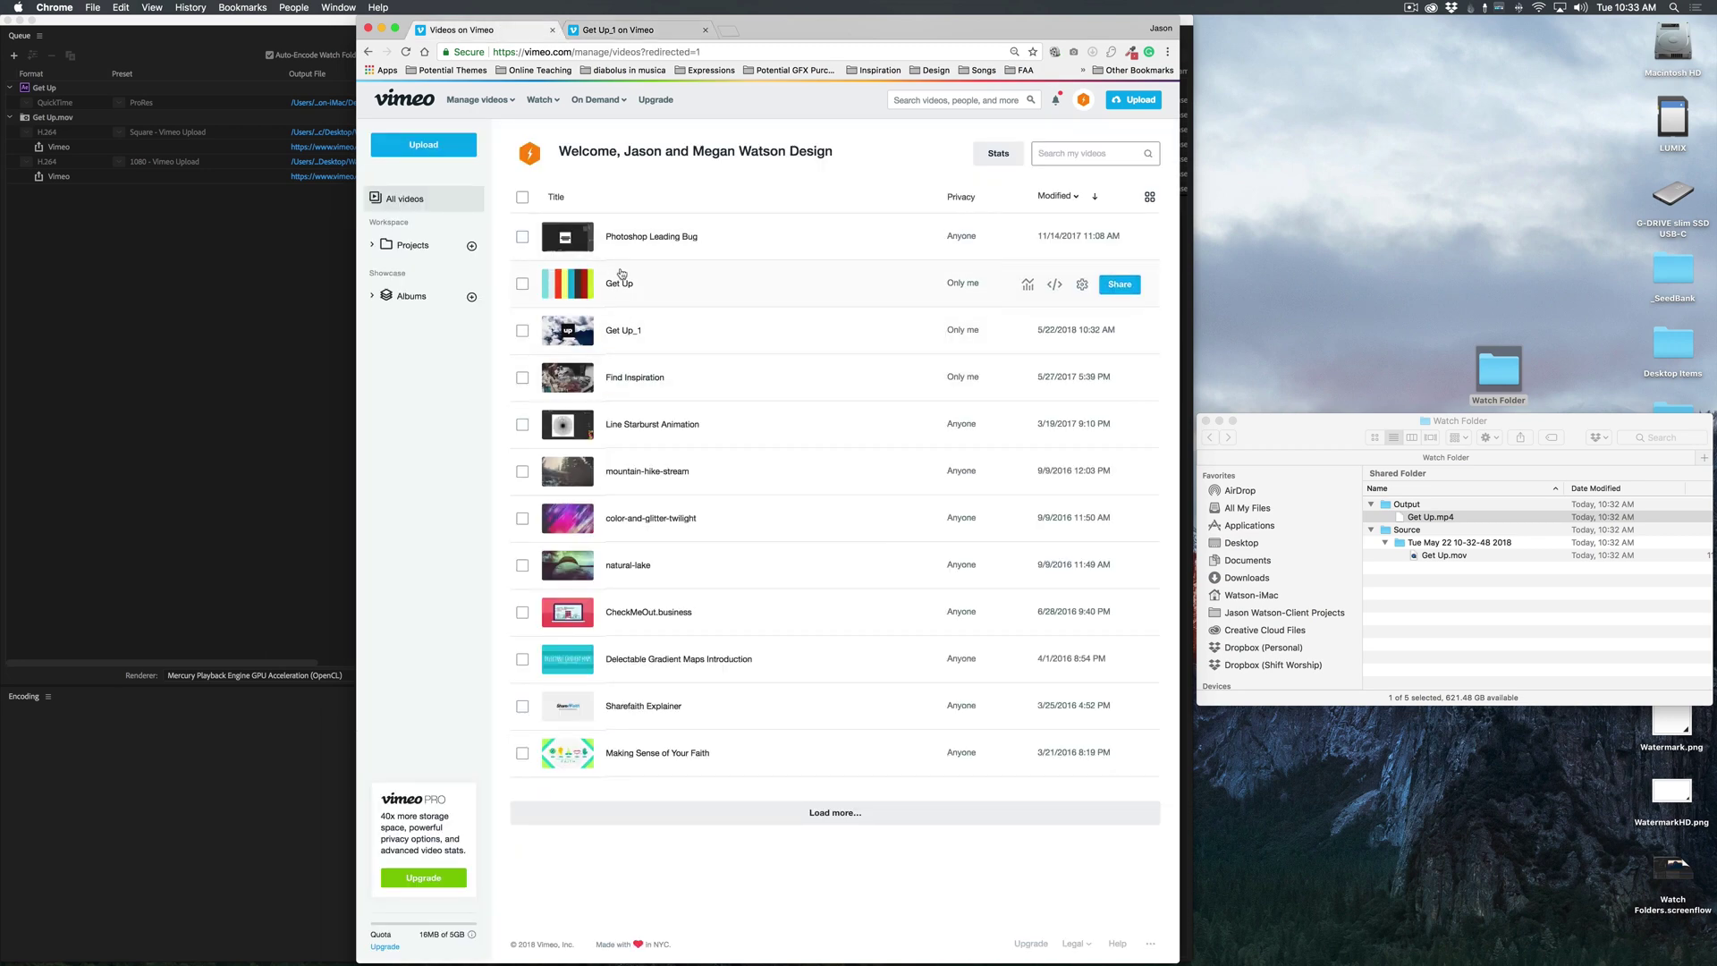
left_click(669, 282)
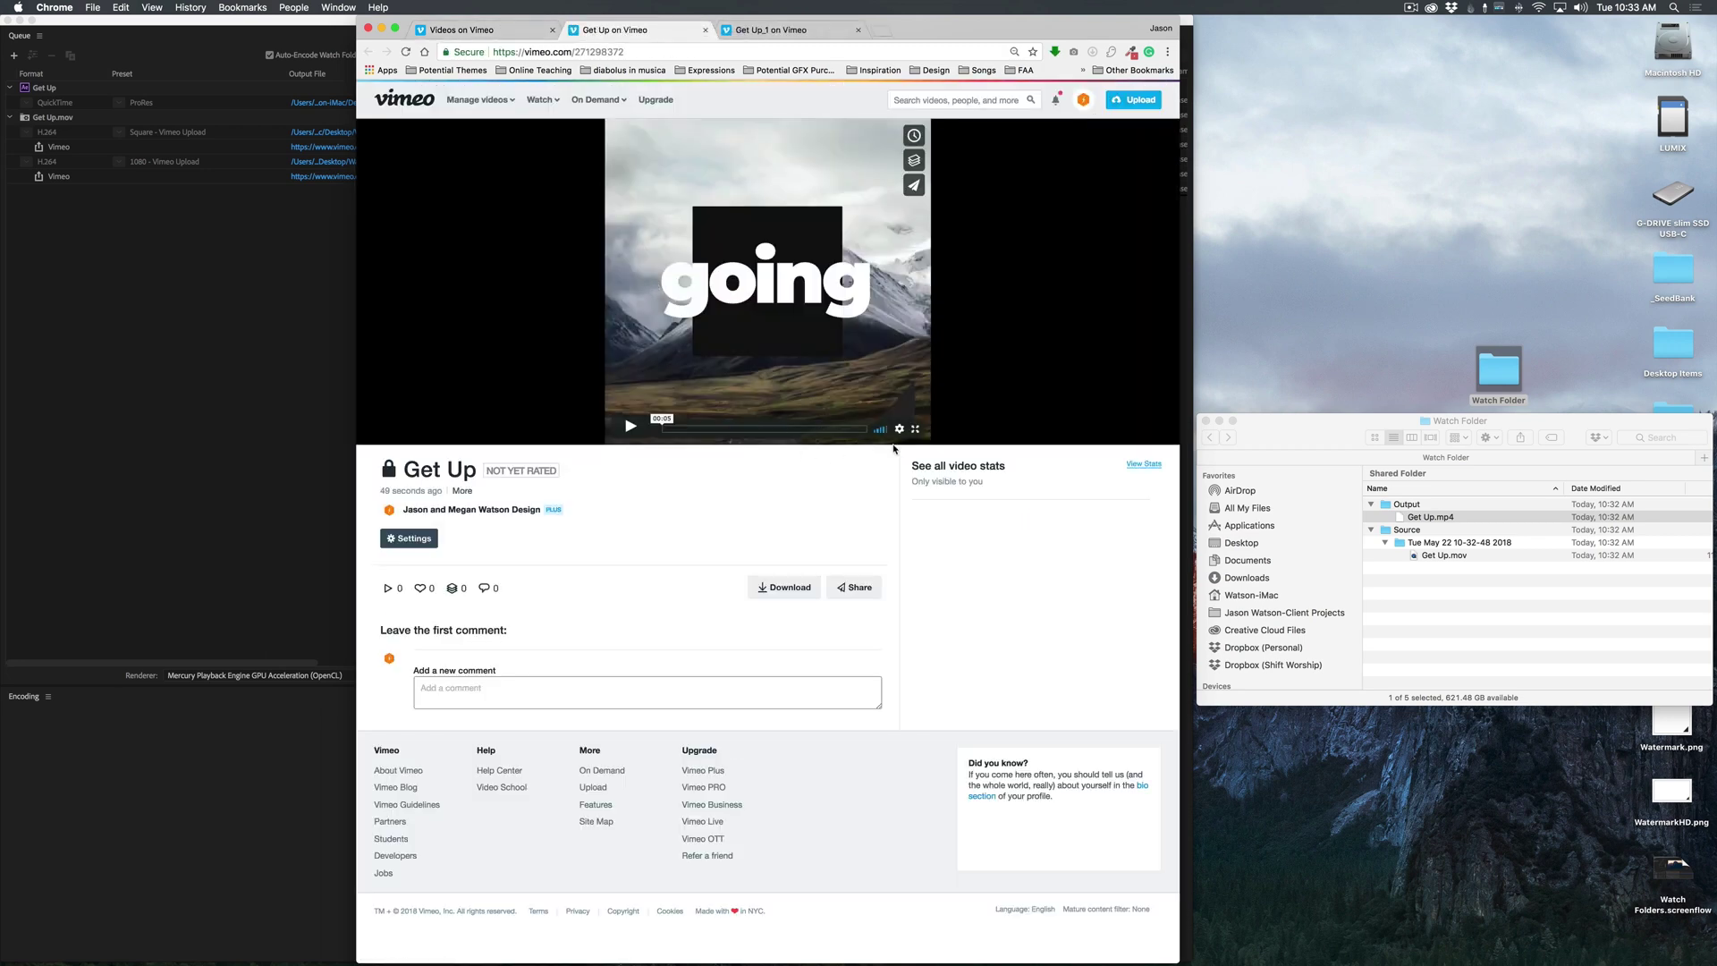
left_click(637, 430)
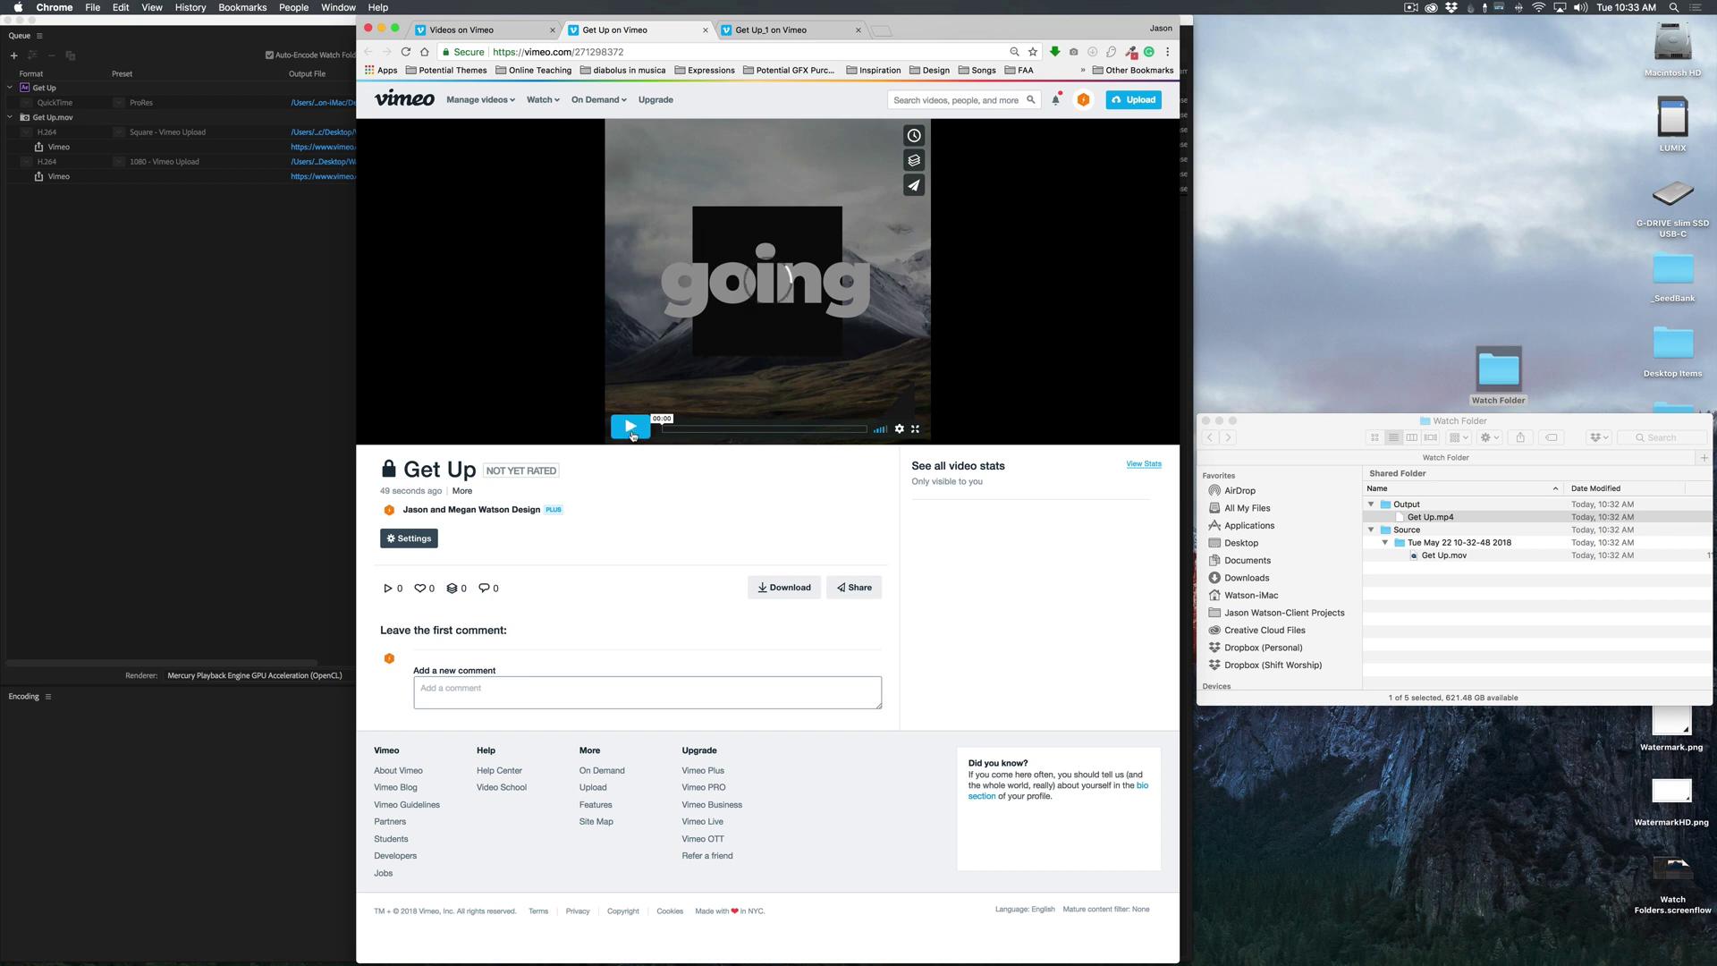
left_click(640, 438)
left_click(858, 30)
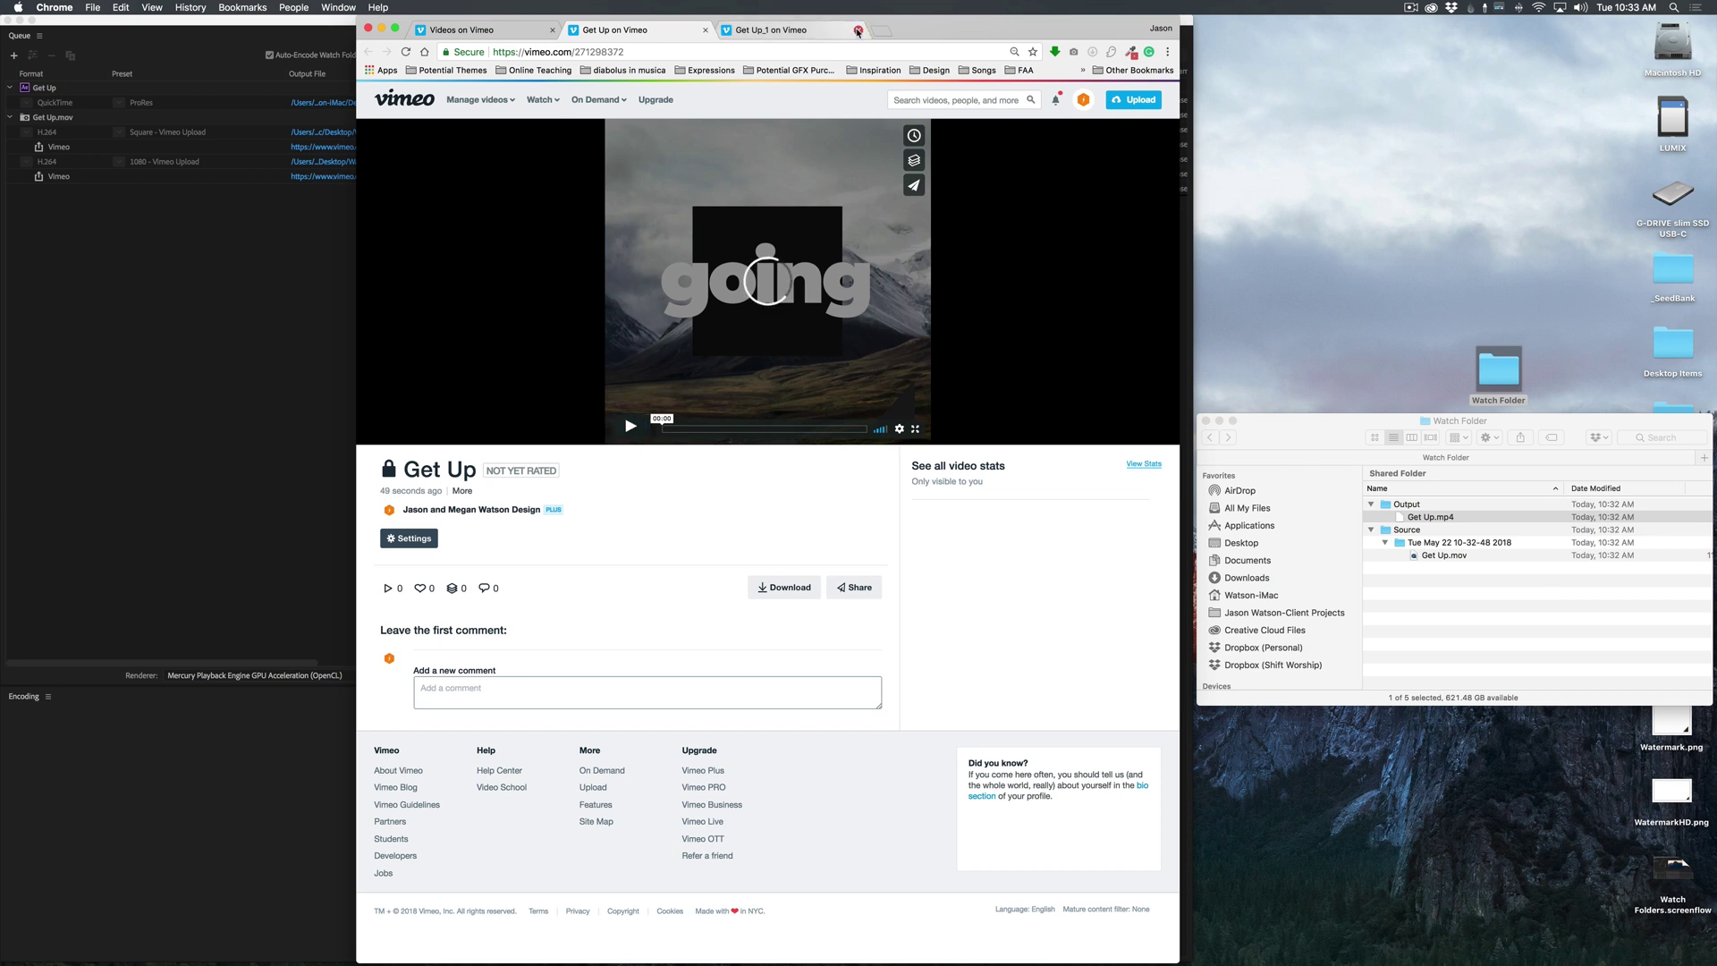
Close the Get Up video page, switch to Media Encoder, and delete all items from the queue
left_click(704, 30)
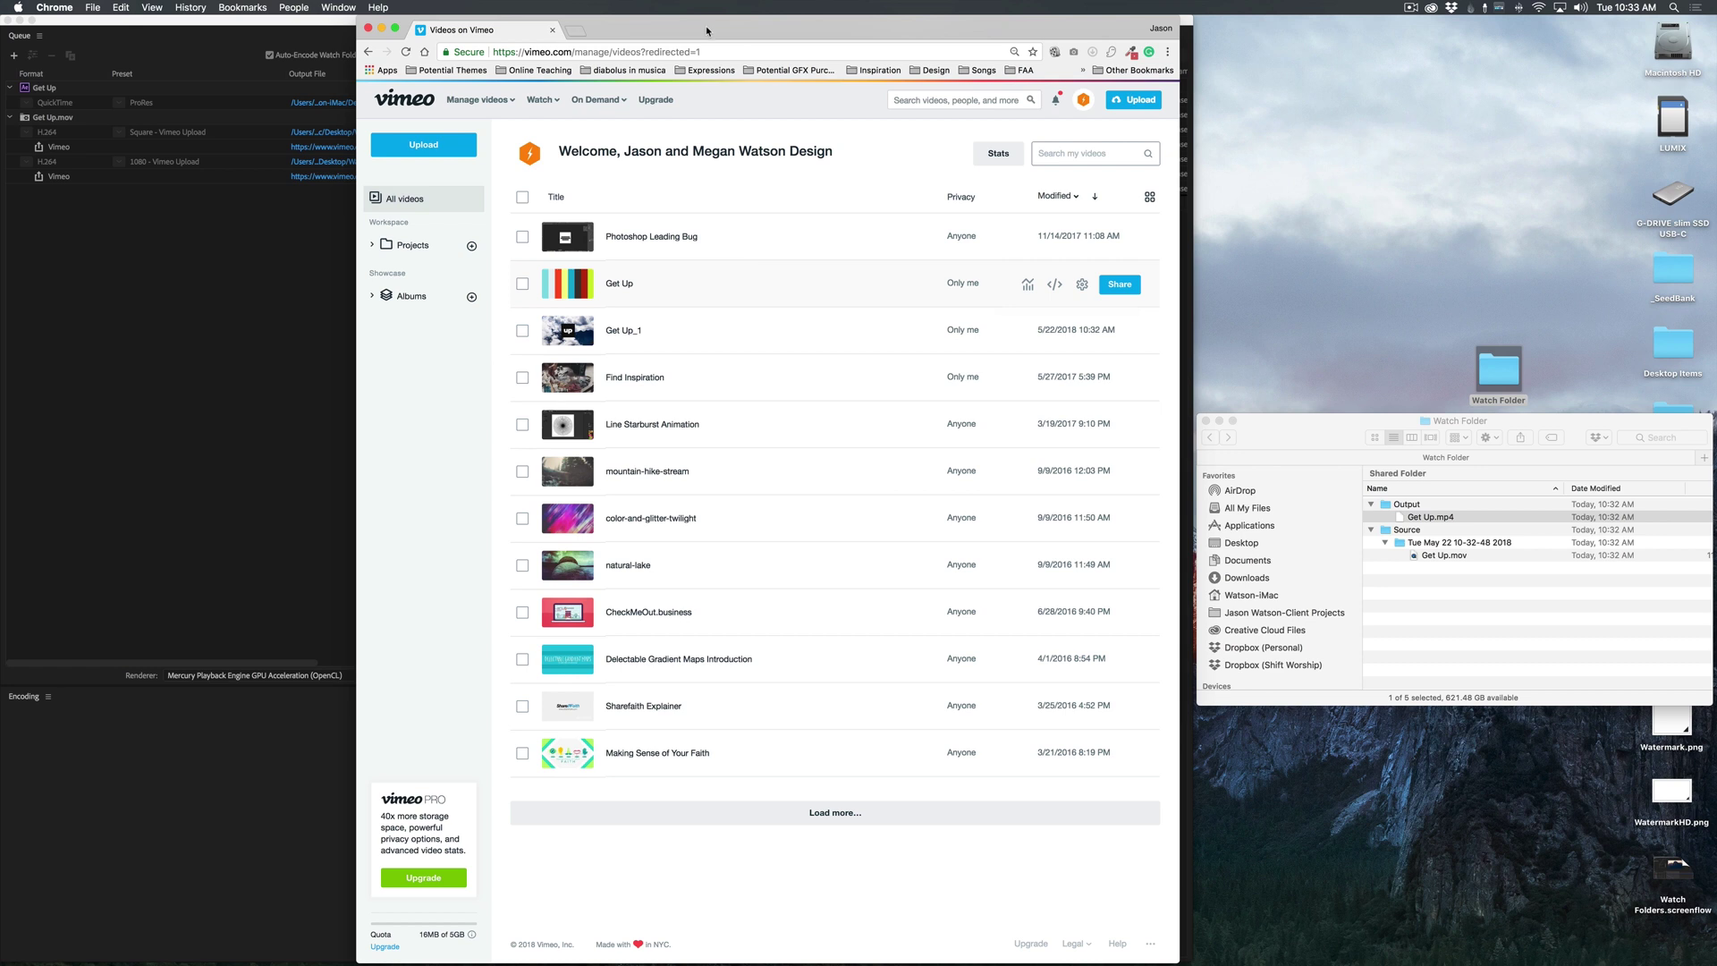
left_click(278, 314)
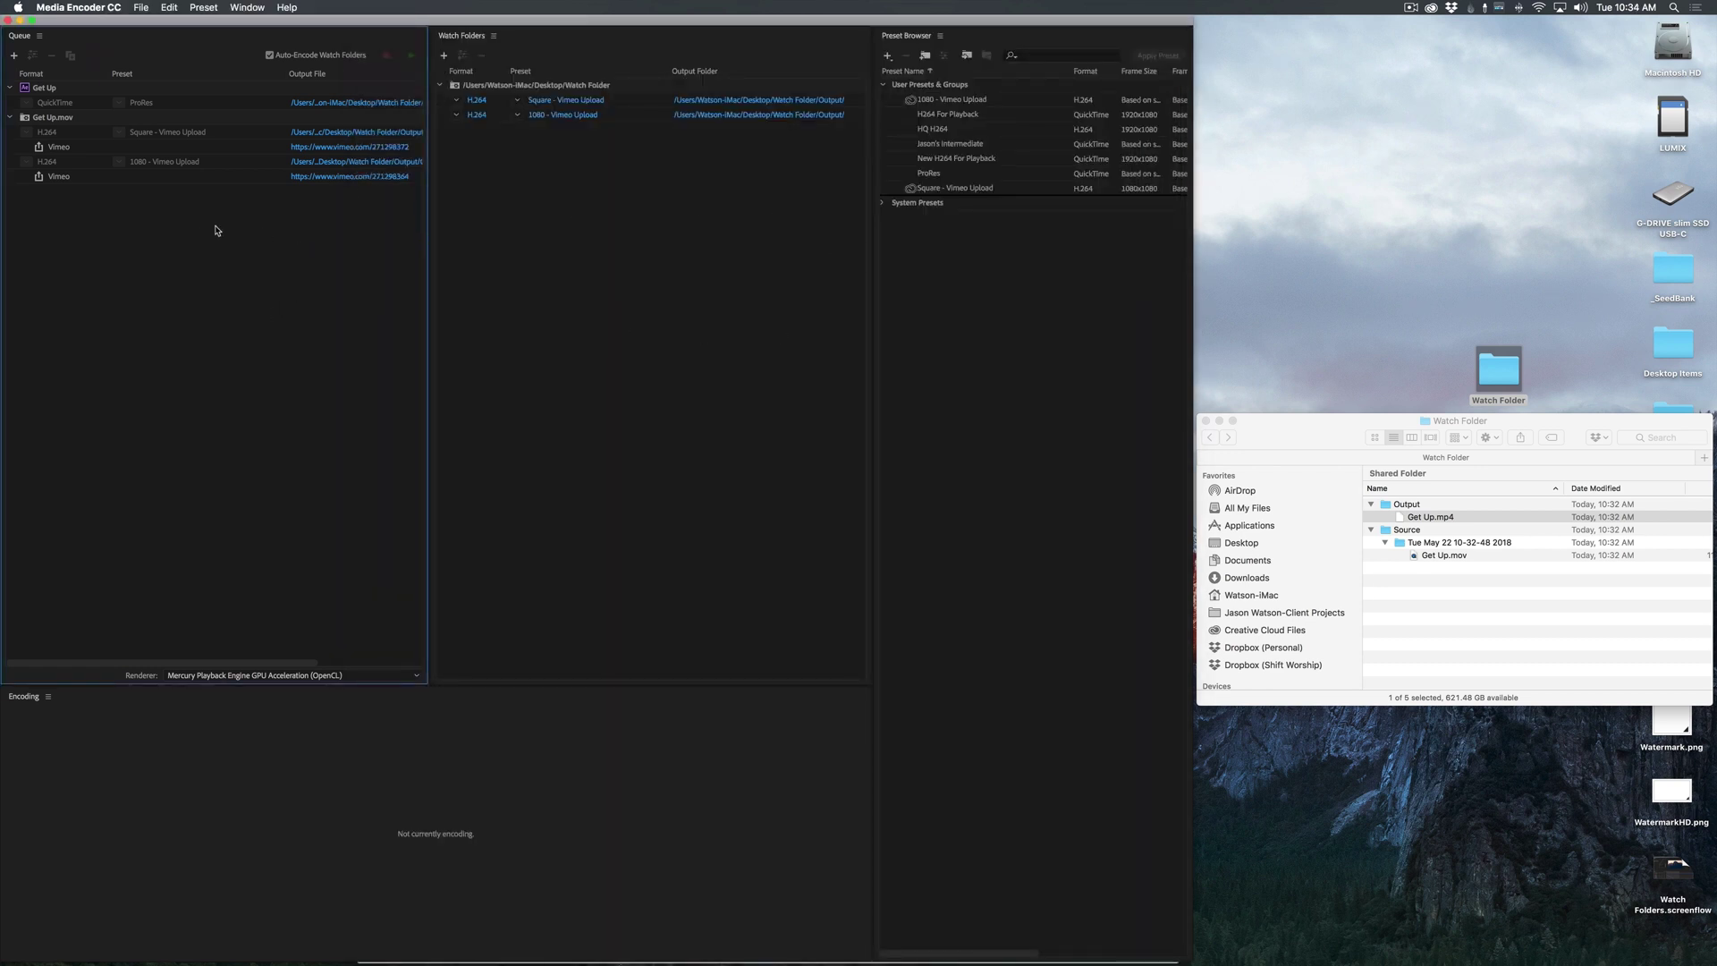
key("super+a")
key("Delete")
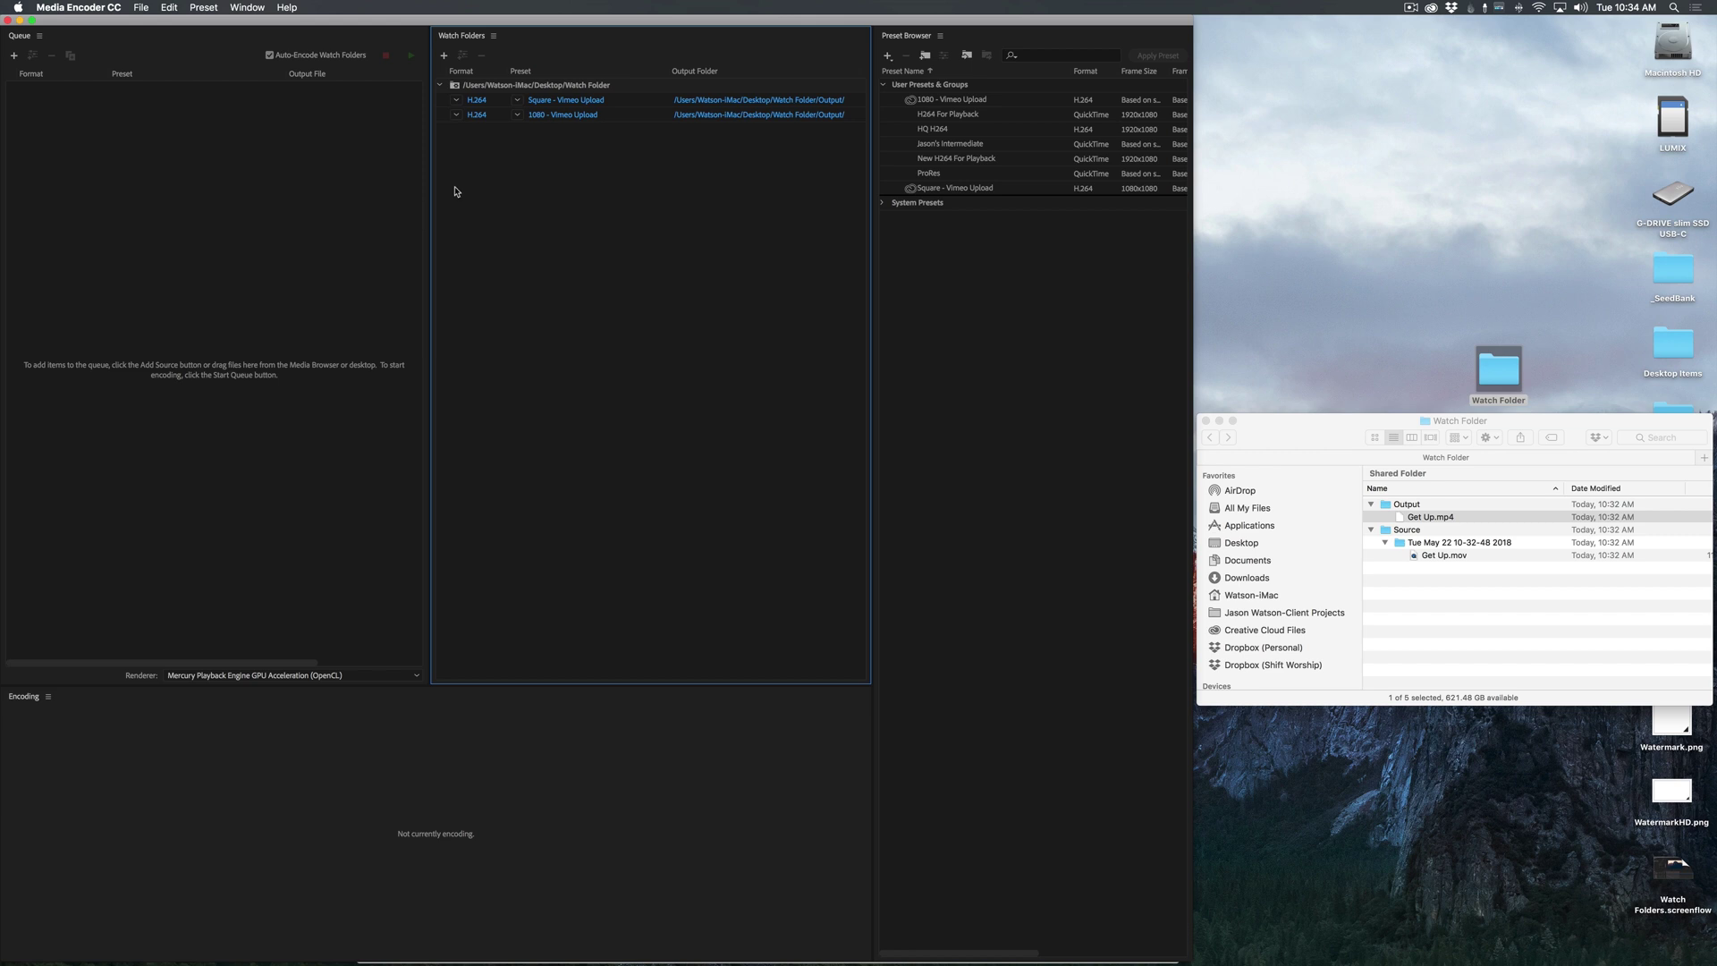
Switch to After Effects and add the Get Up Blue and Get Up Pink comps to the Render Queue
left_click(498, 943)
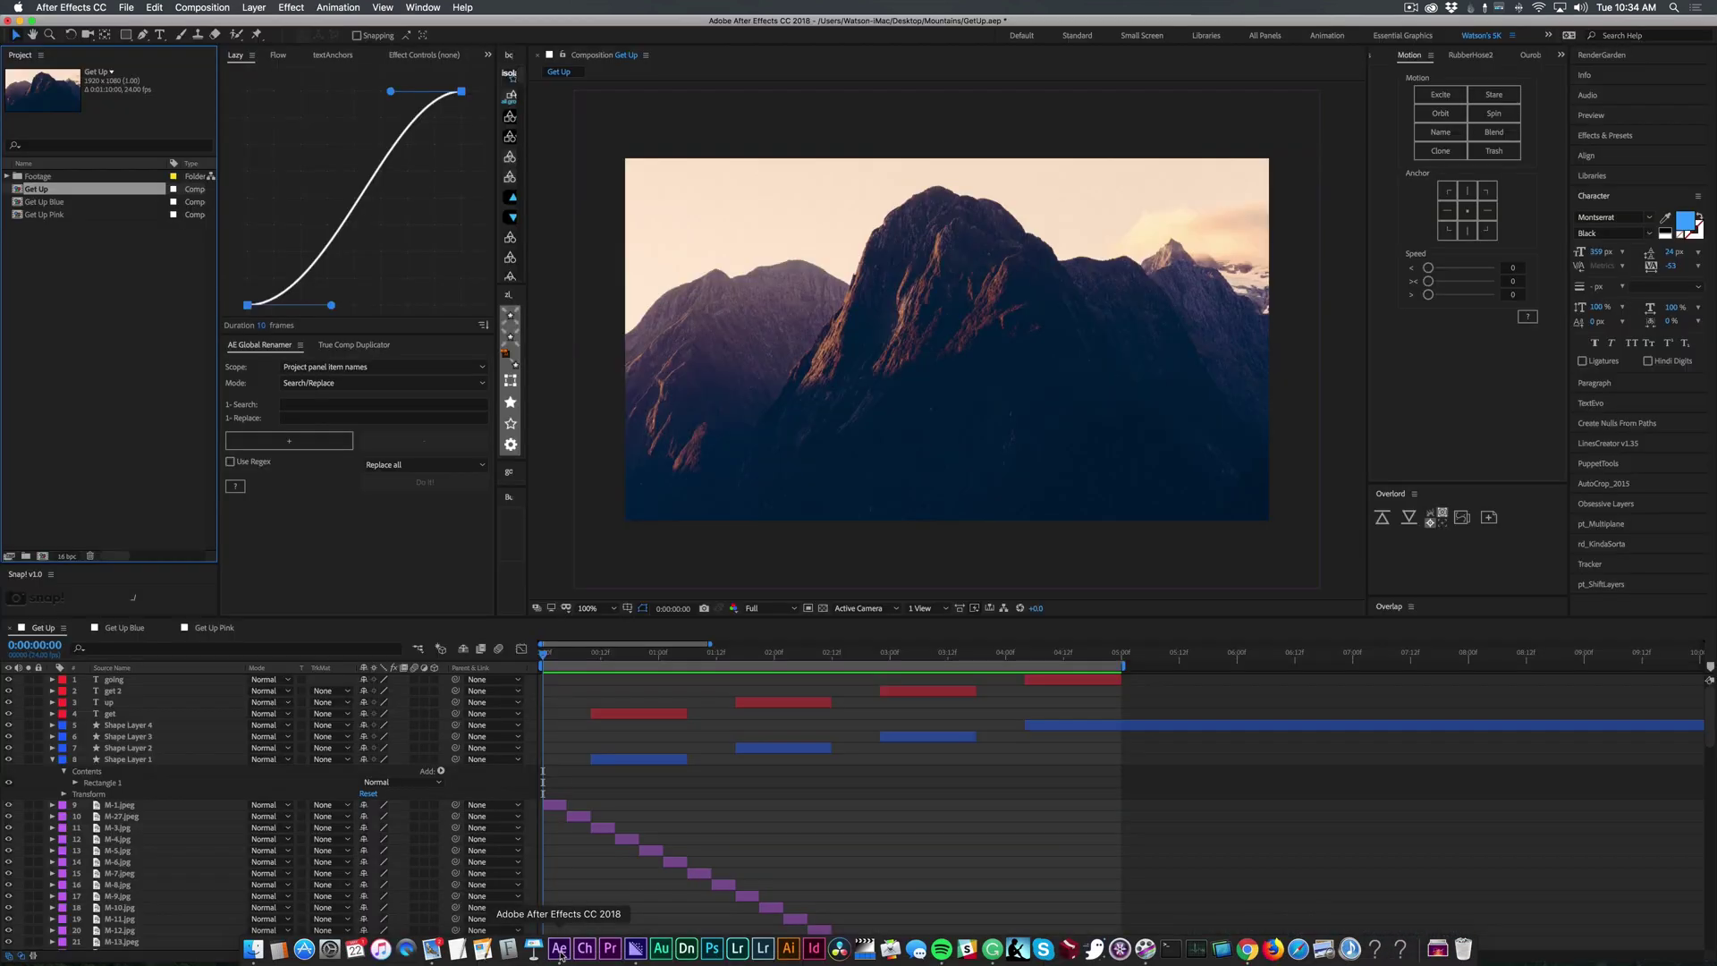
left_click(809, 808)
left_click(63, 240)
left_click(52, 202)
left_click(62, 215, "shift")
left_click(203, 7)
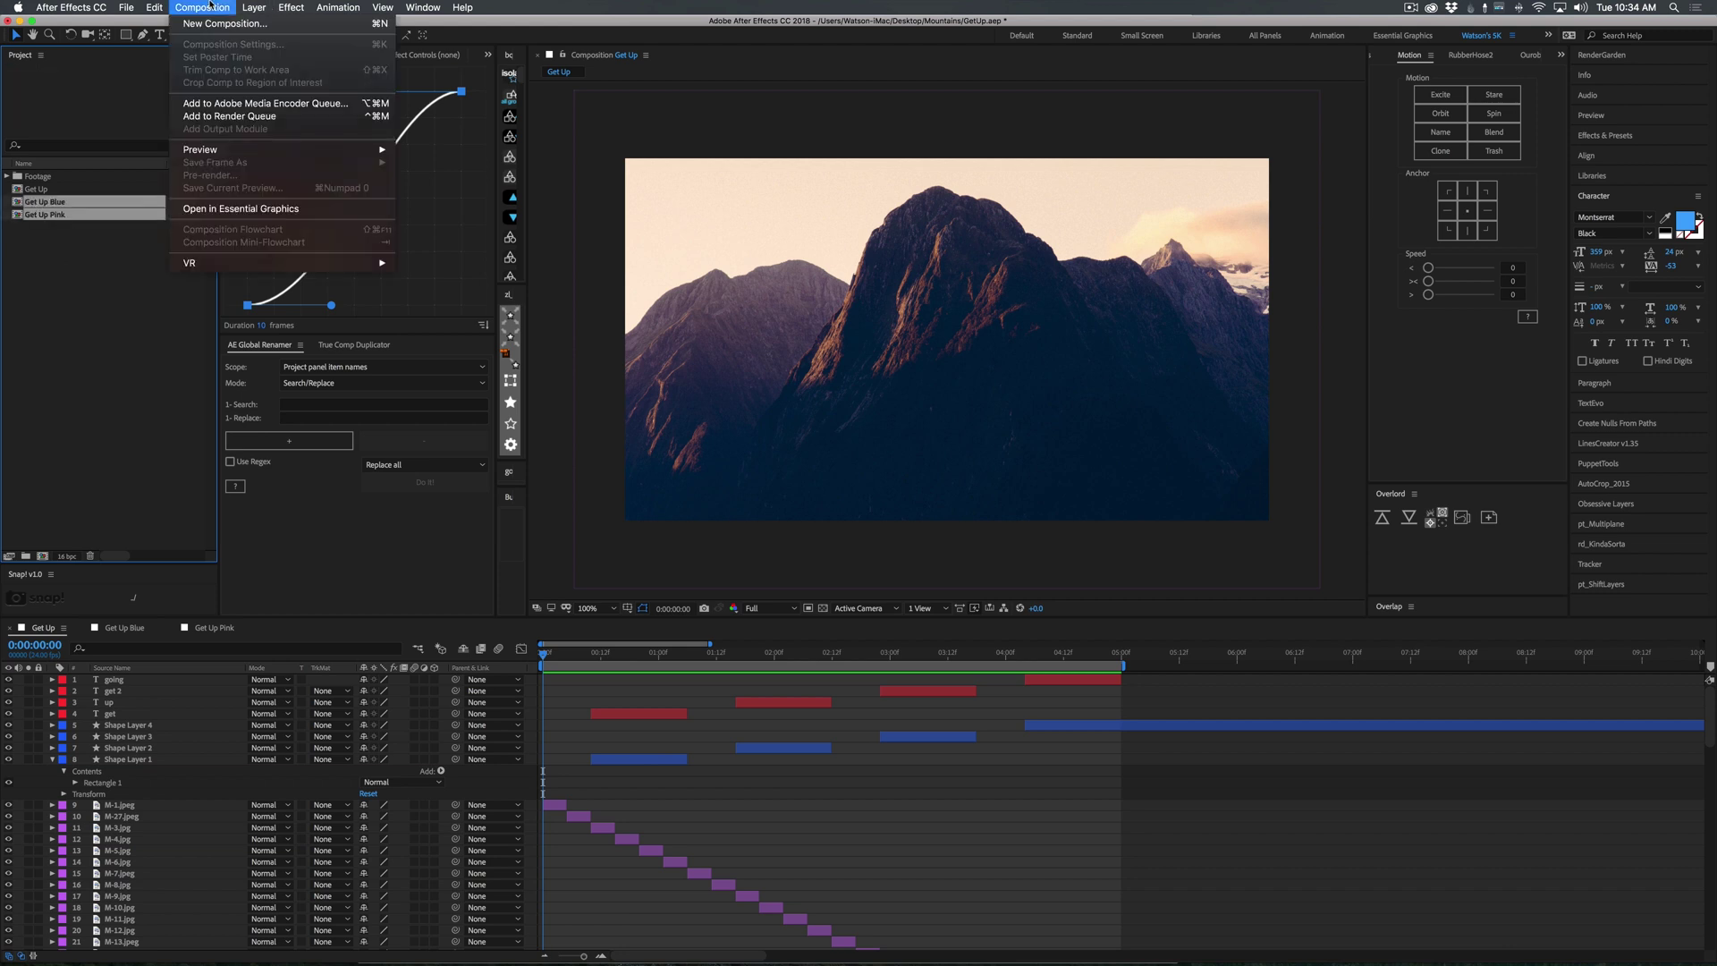
left_click(242, 119)
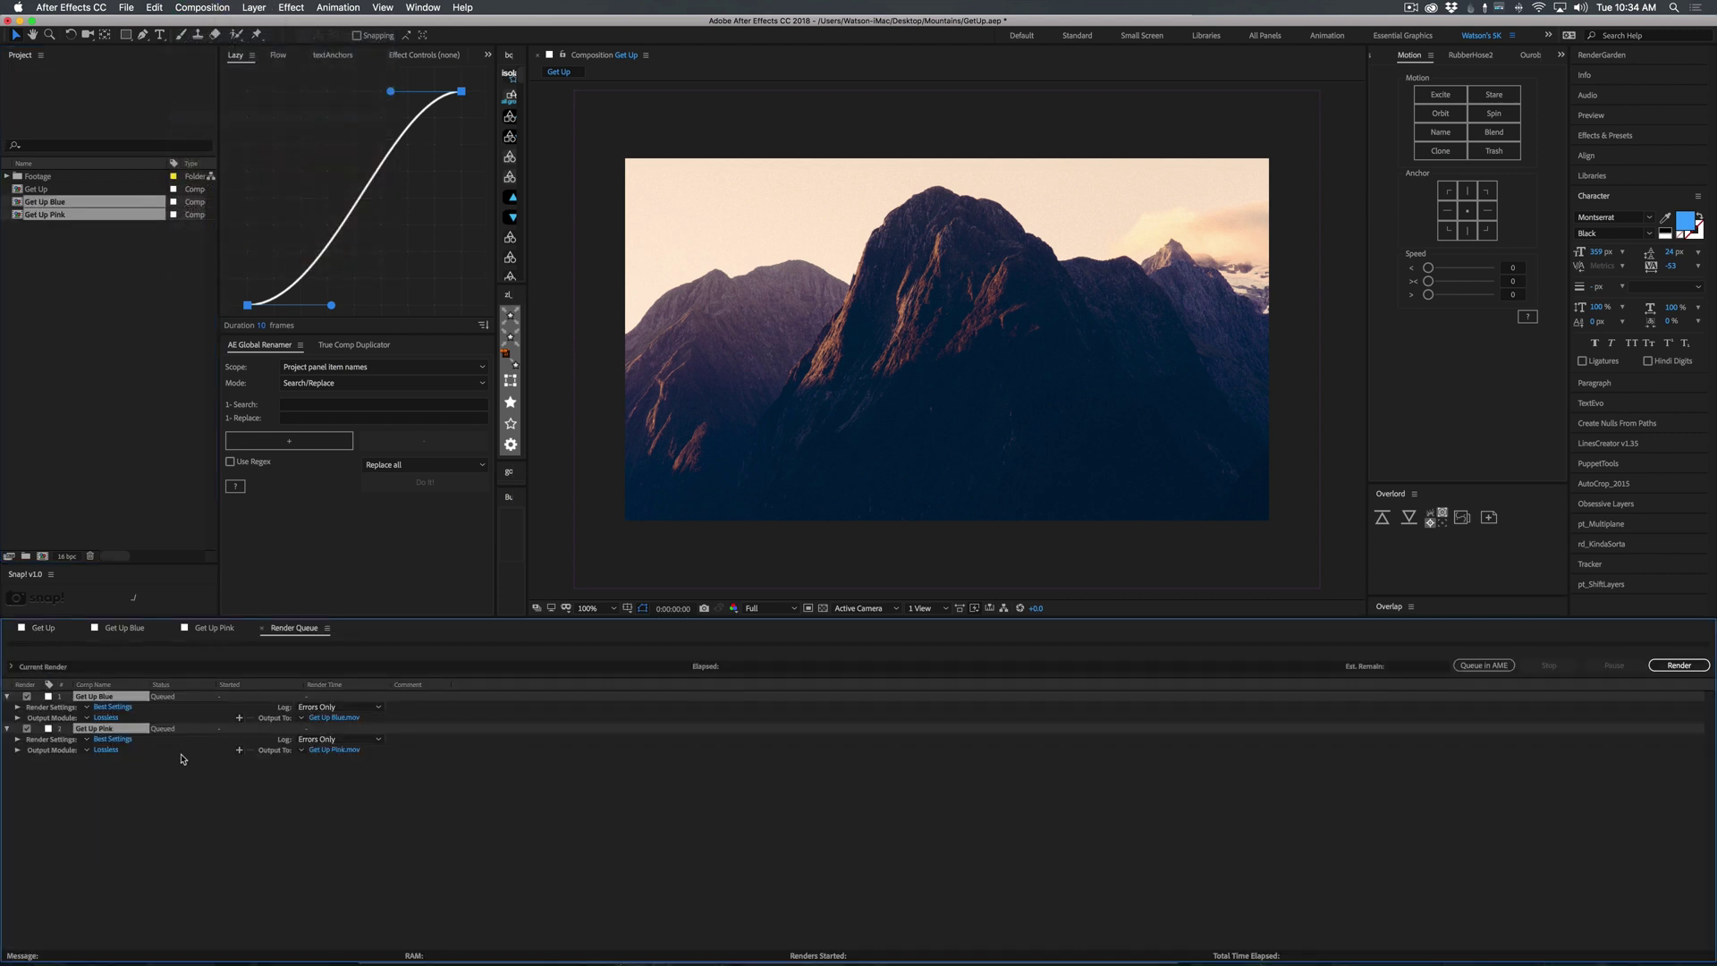
Set the output module of both queued comps to ProRes
left_click(103, 718)
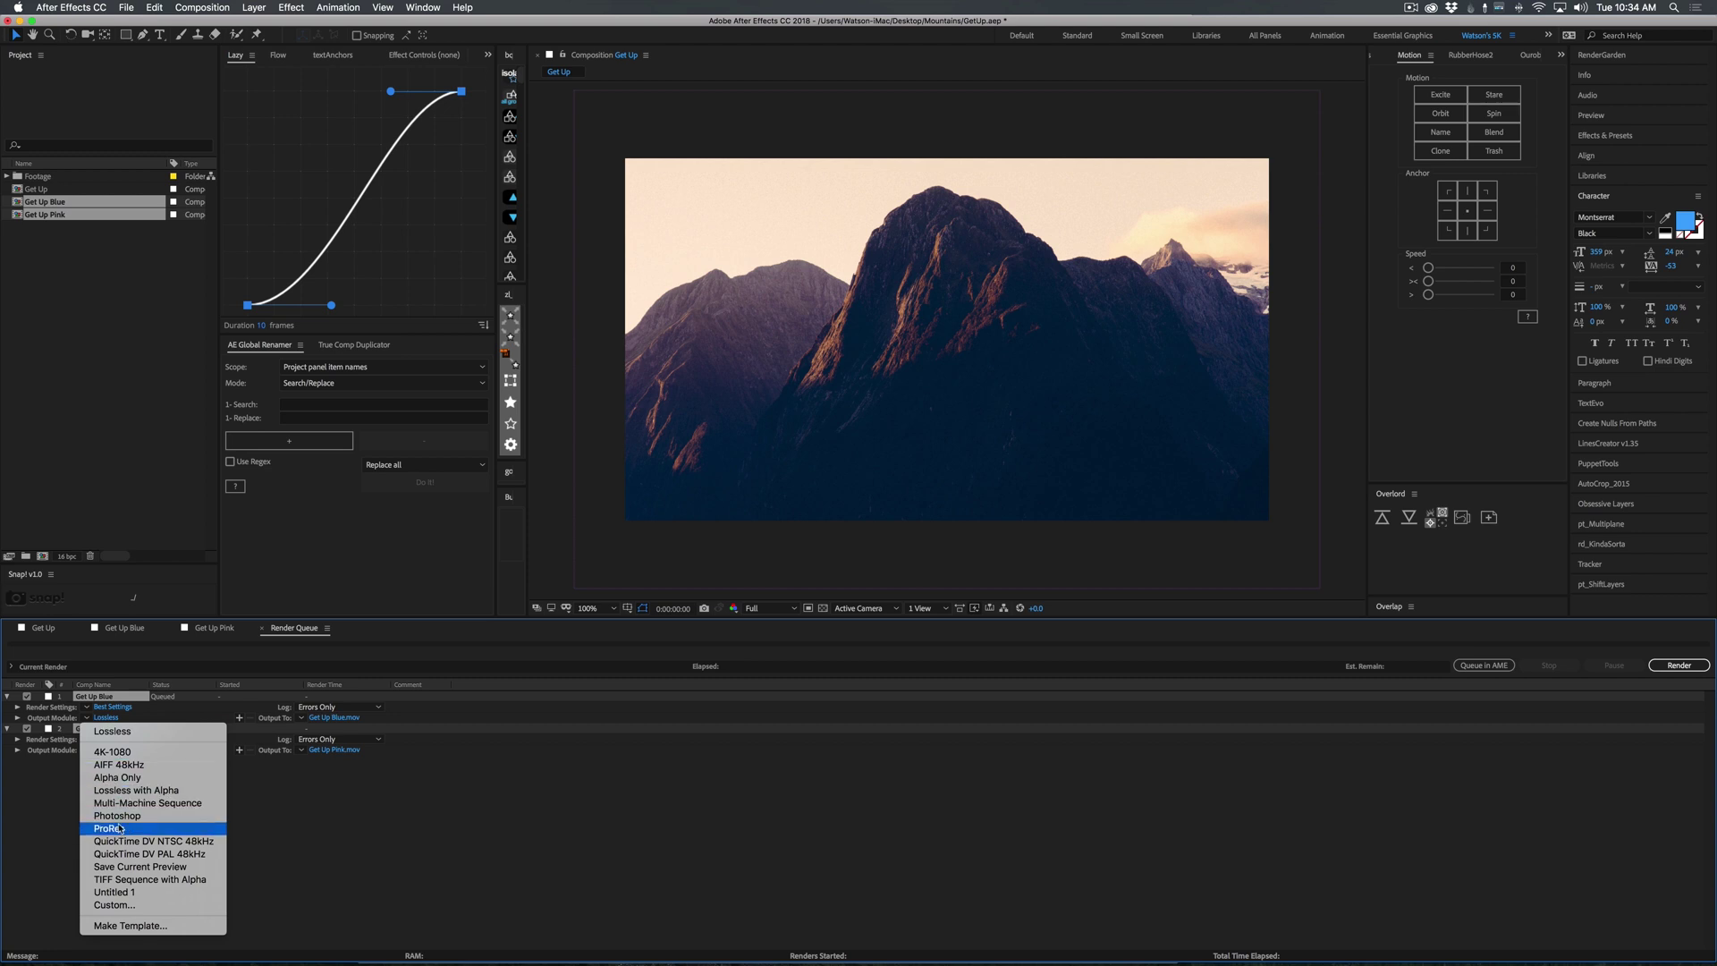
left_click(120, 829)
left_click(188, 816)
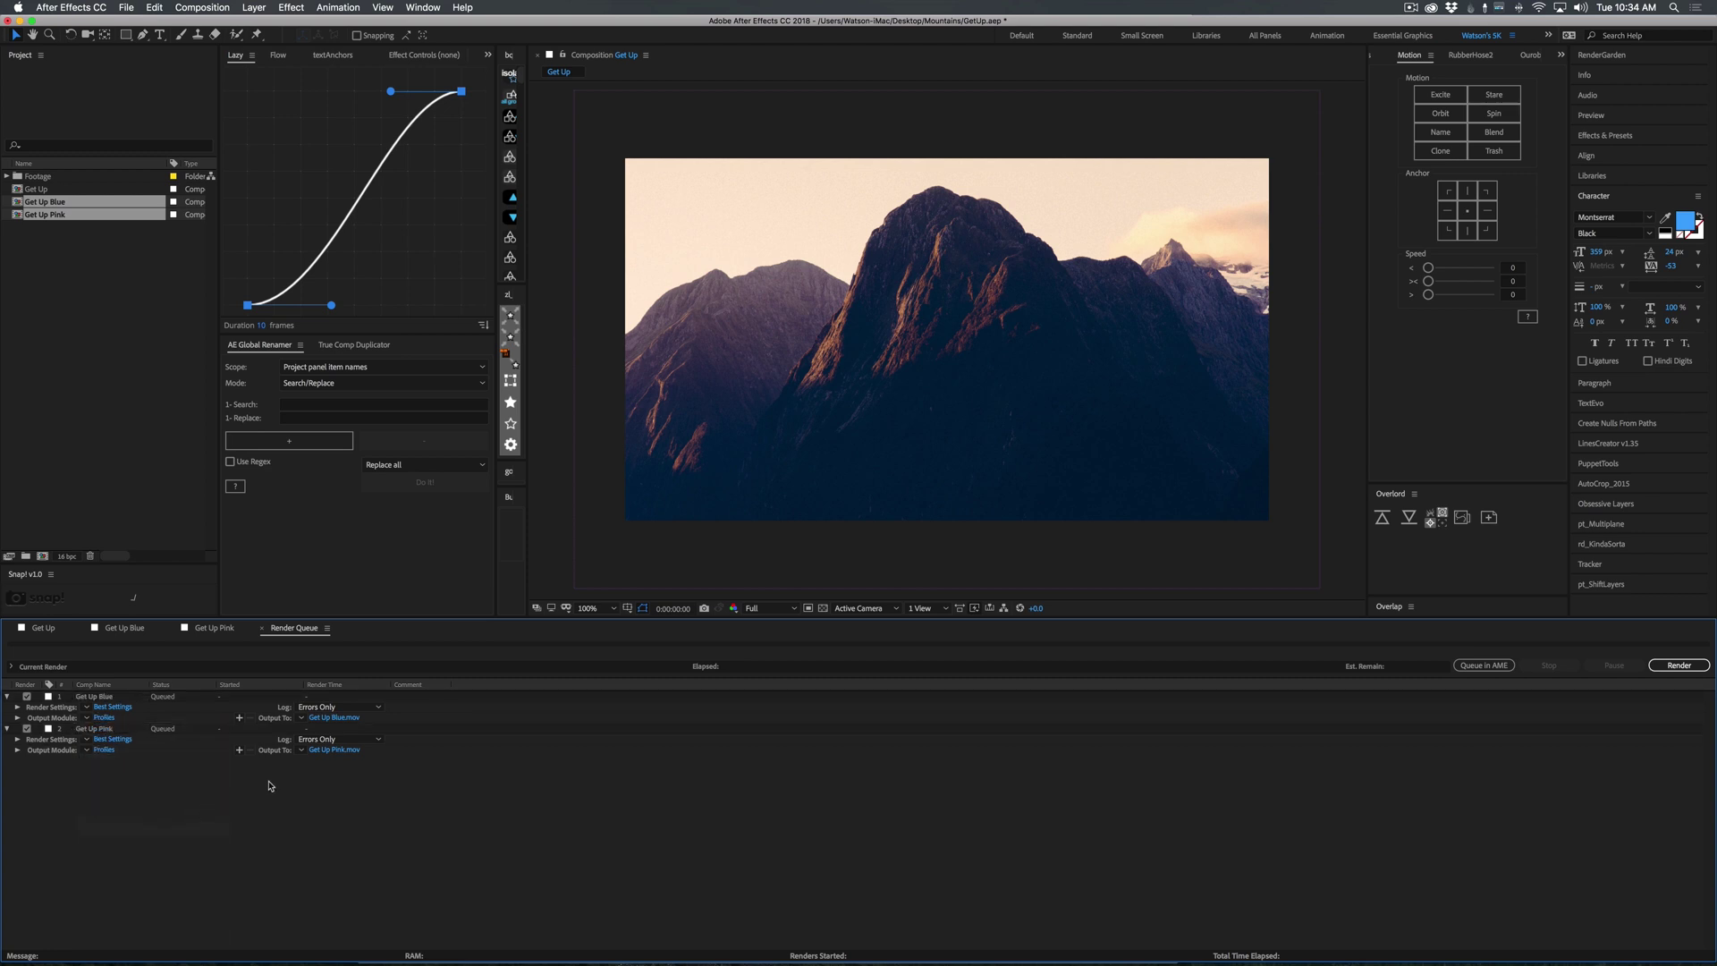
Set the outputs to Get Up Blue.mov and Get Up Pink.mov in the Watch Folder and start the render
left_click(330, 719)
key("Return")
left_click(336, 750)
key("Return")
left_click(1675, 666)
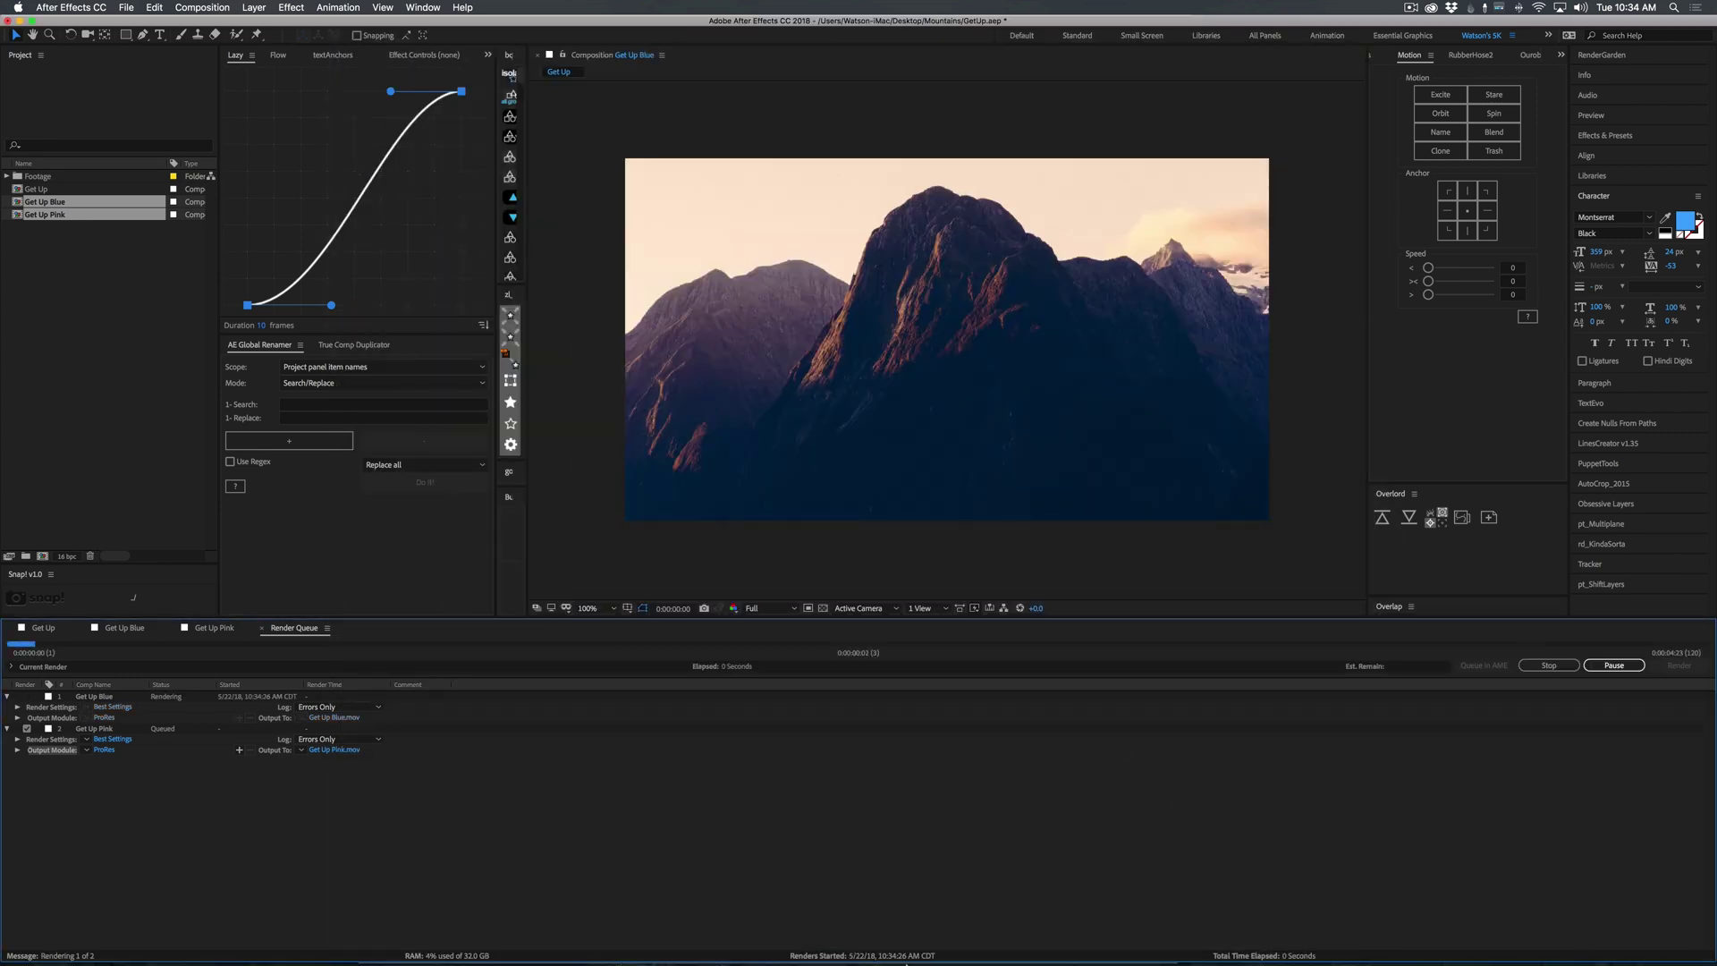
Monitor the After Effects render and check the Media Encoder queue and Watch Folder for the Get Up Blue and Get Up Pink files
left_click(636, 949)
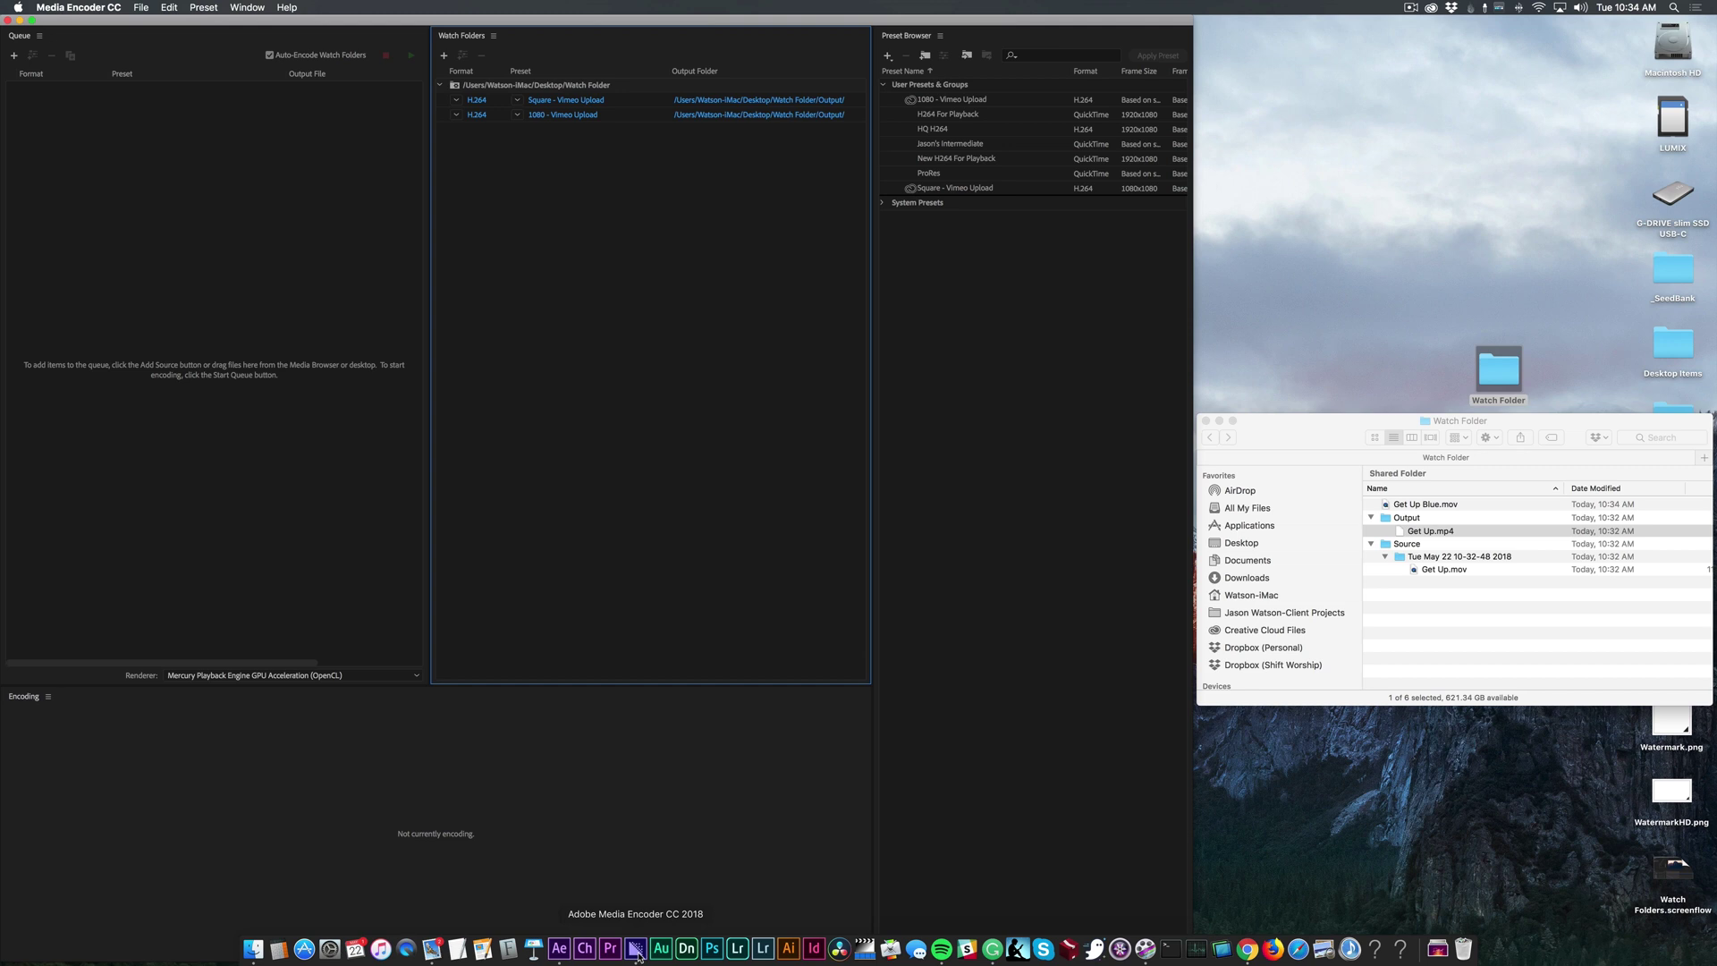
left_click(1345, 442)
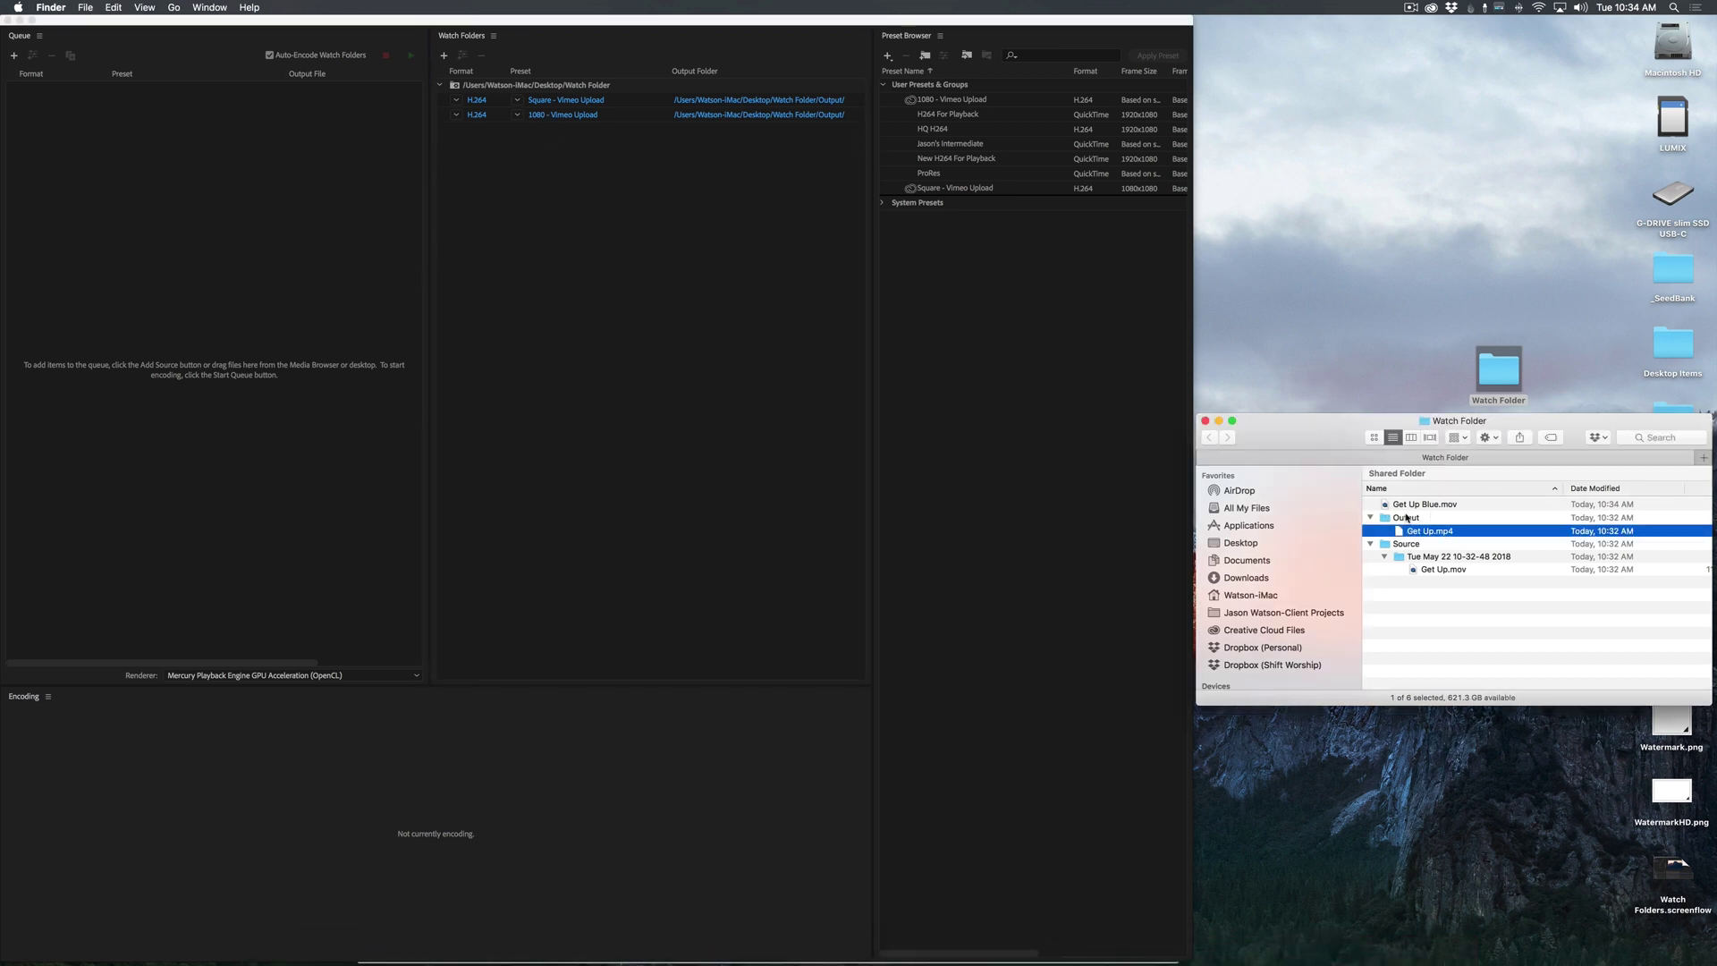
left_click(559, 948)
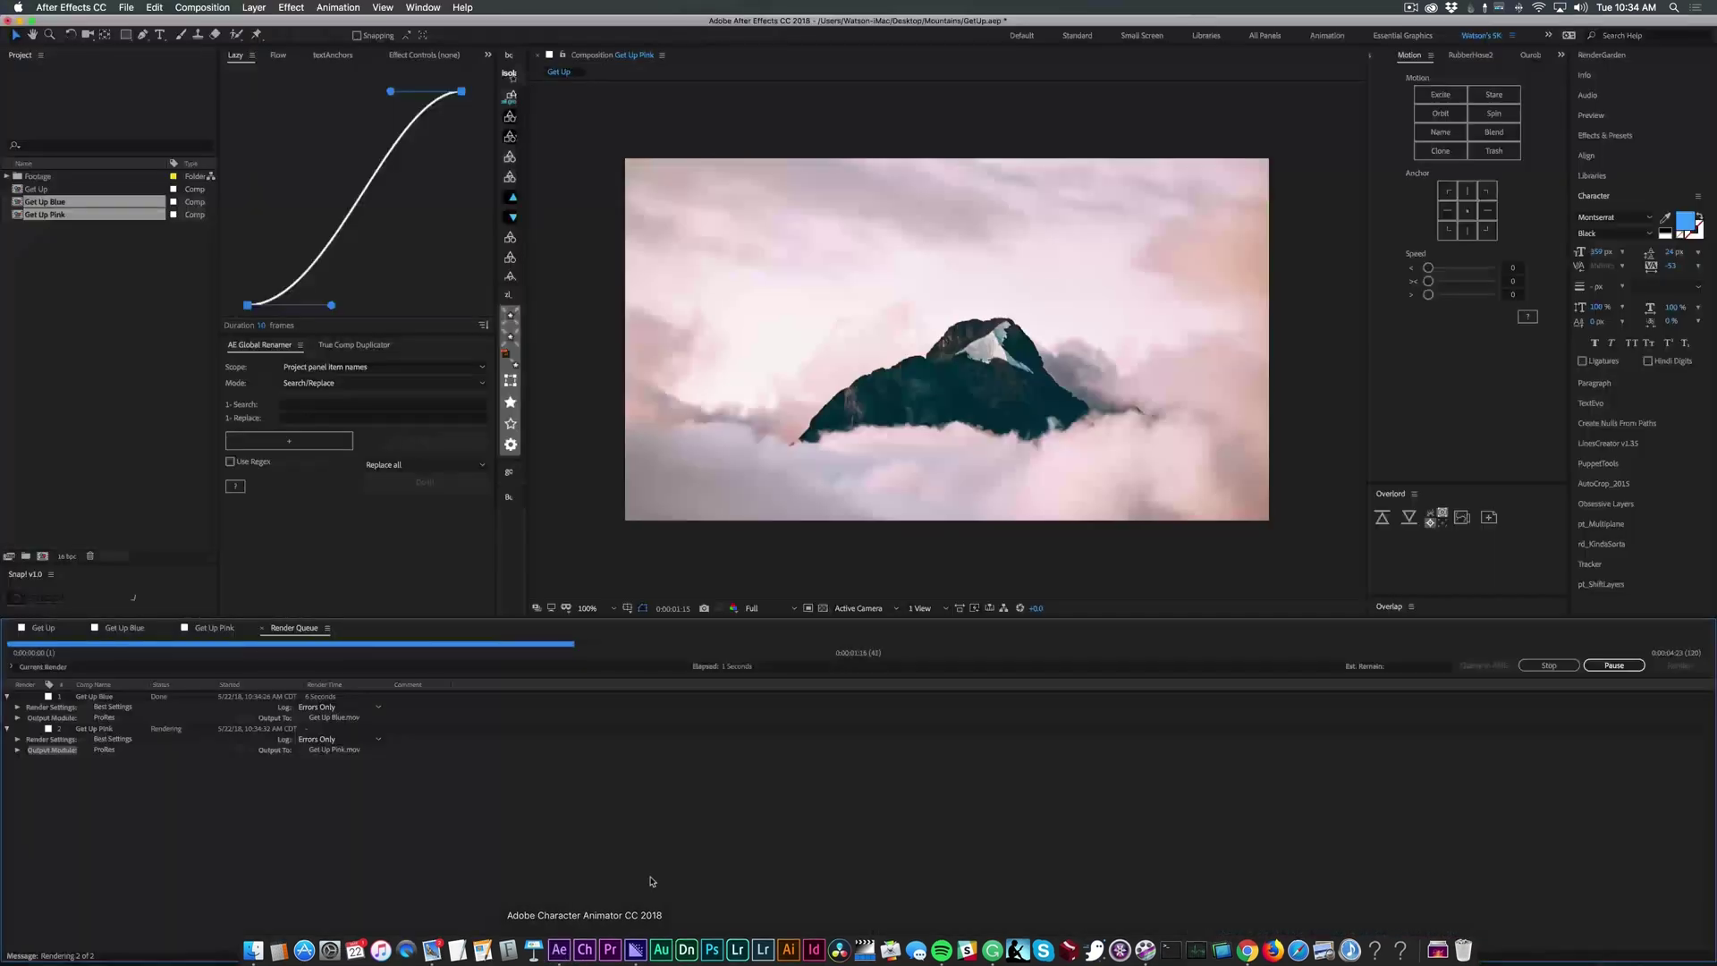
left_click(635, 949)
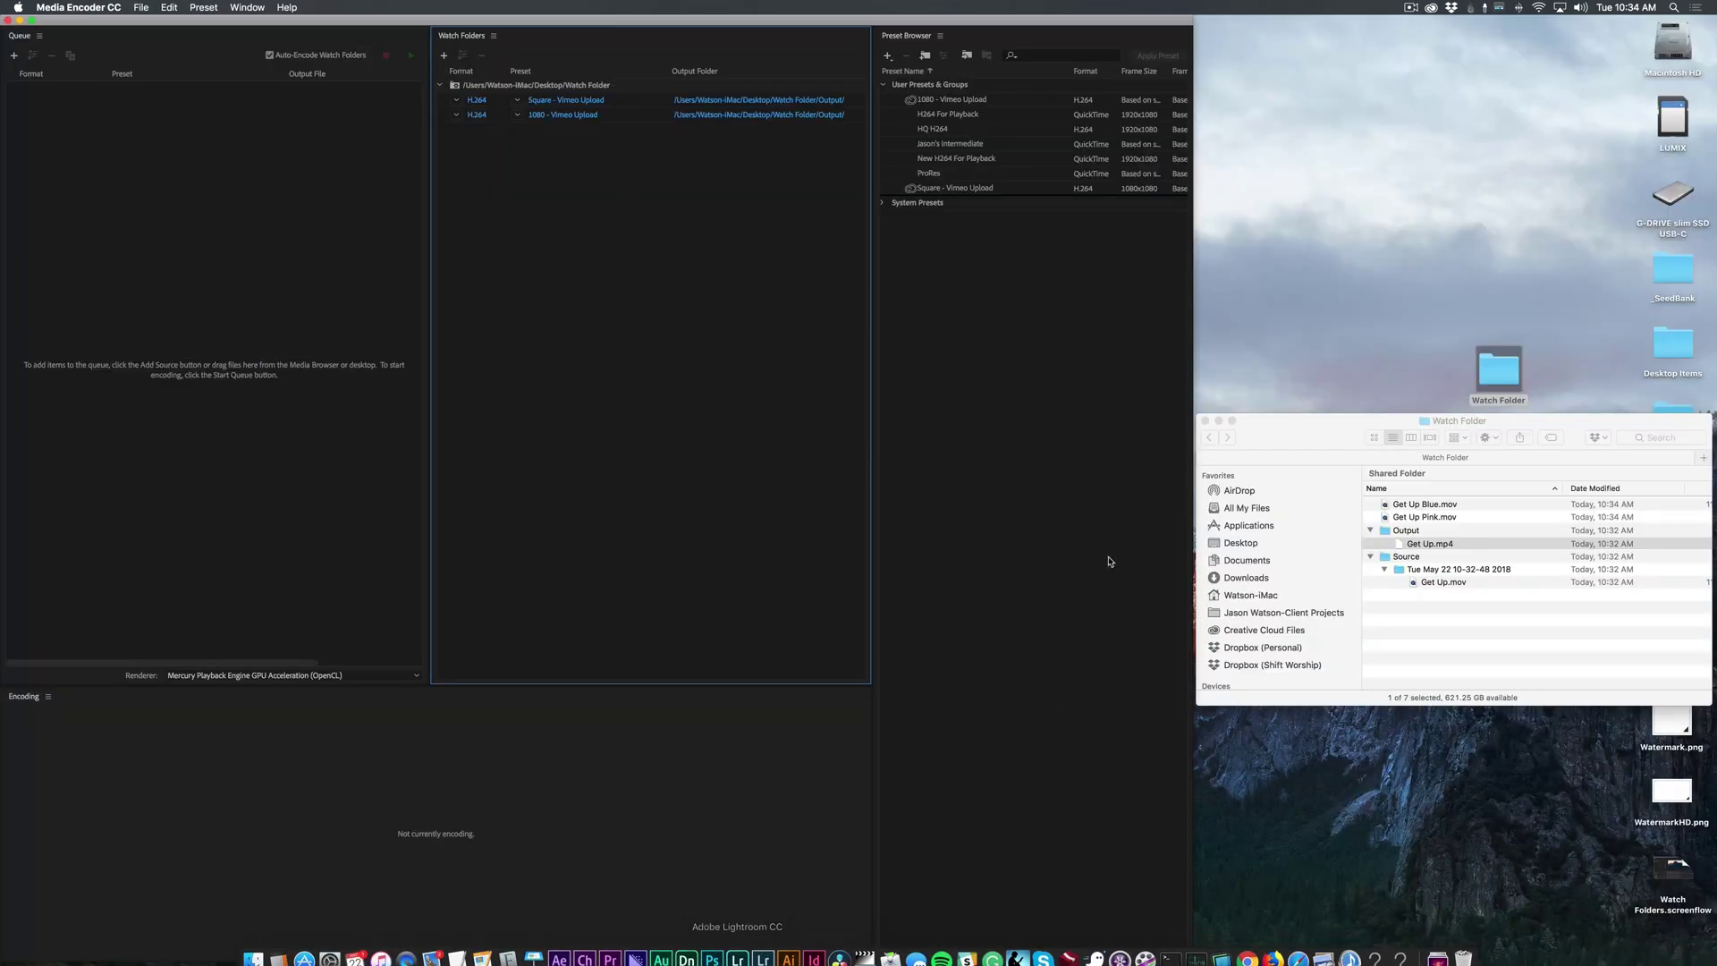
left_click(1438, 509)
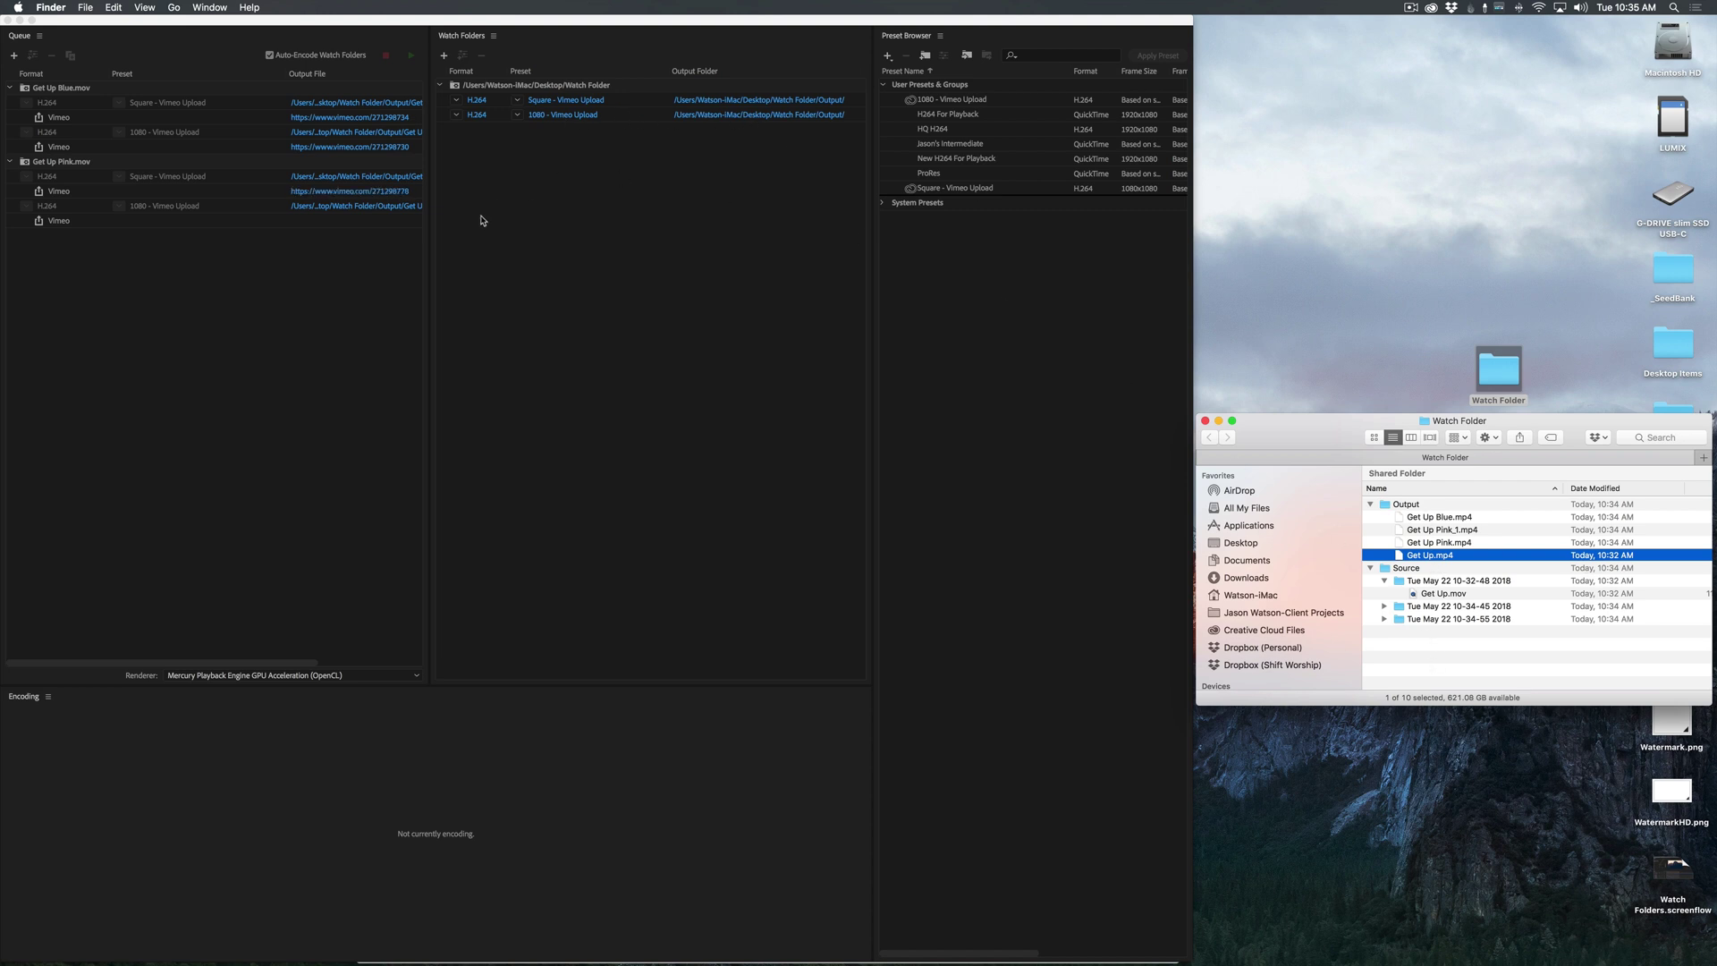
Switch to Chrome, refresh the Vimeo video list, view the Get Up Blue video, close its page, and return to Media Encoder
mouse_move(890, 963)
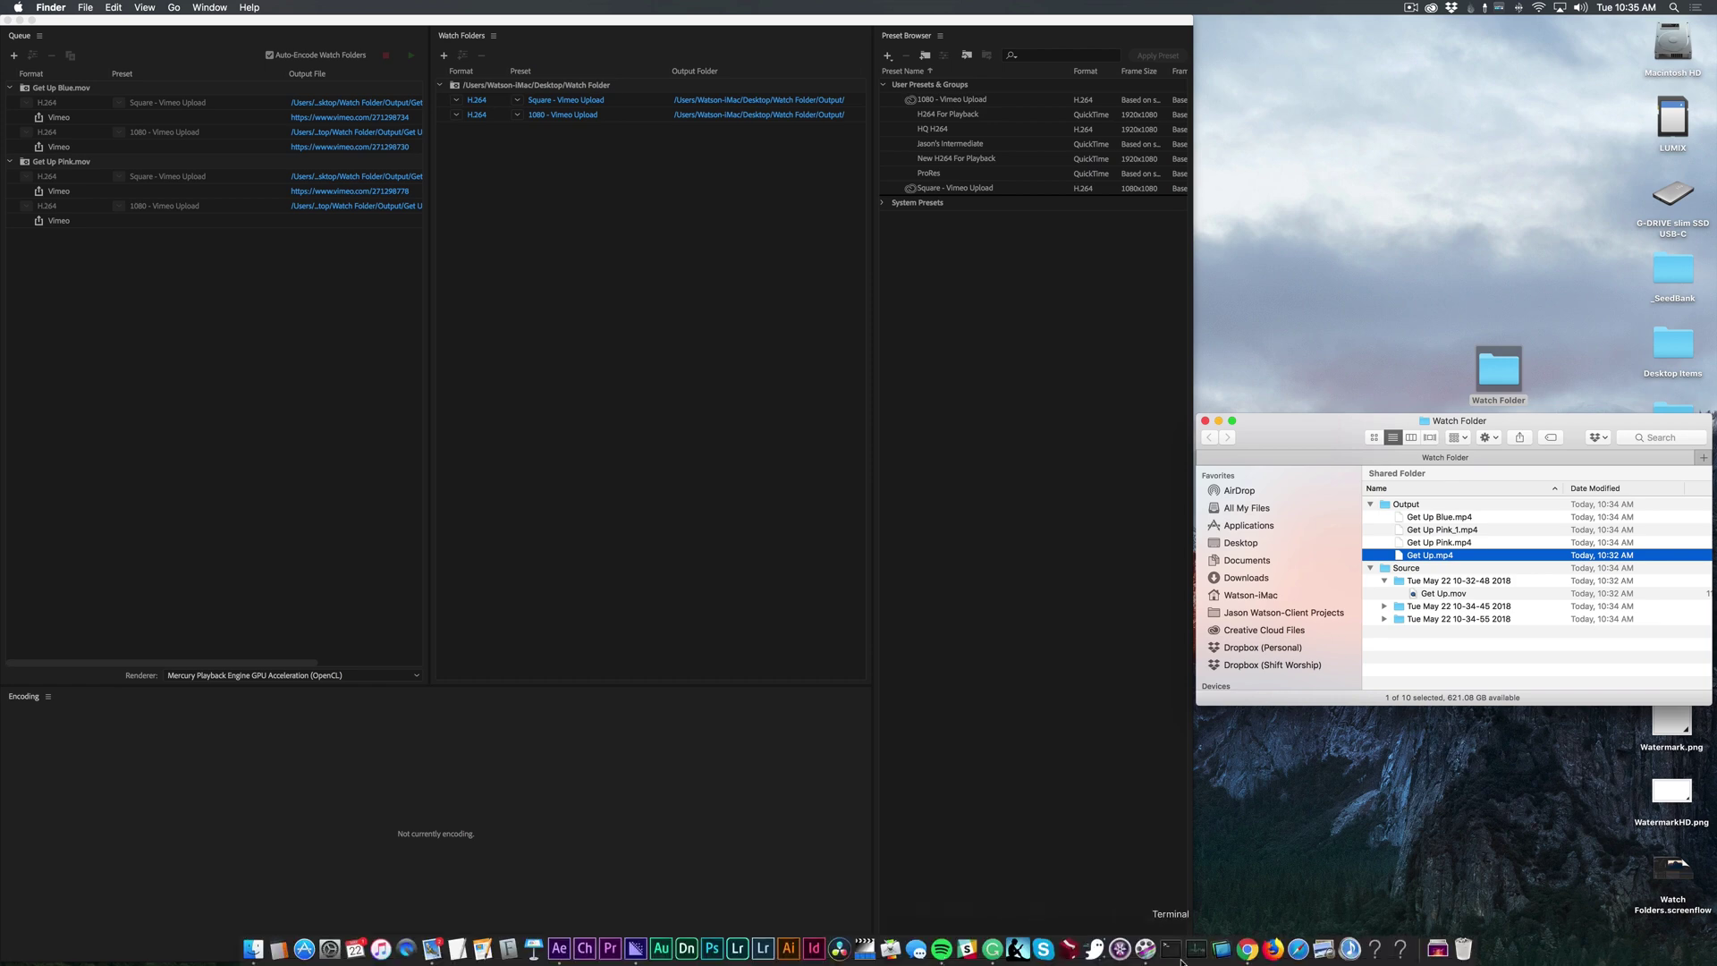
left_click(1248, 949)
left_click(406, 53)
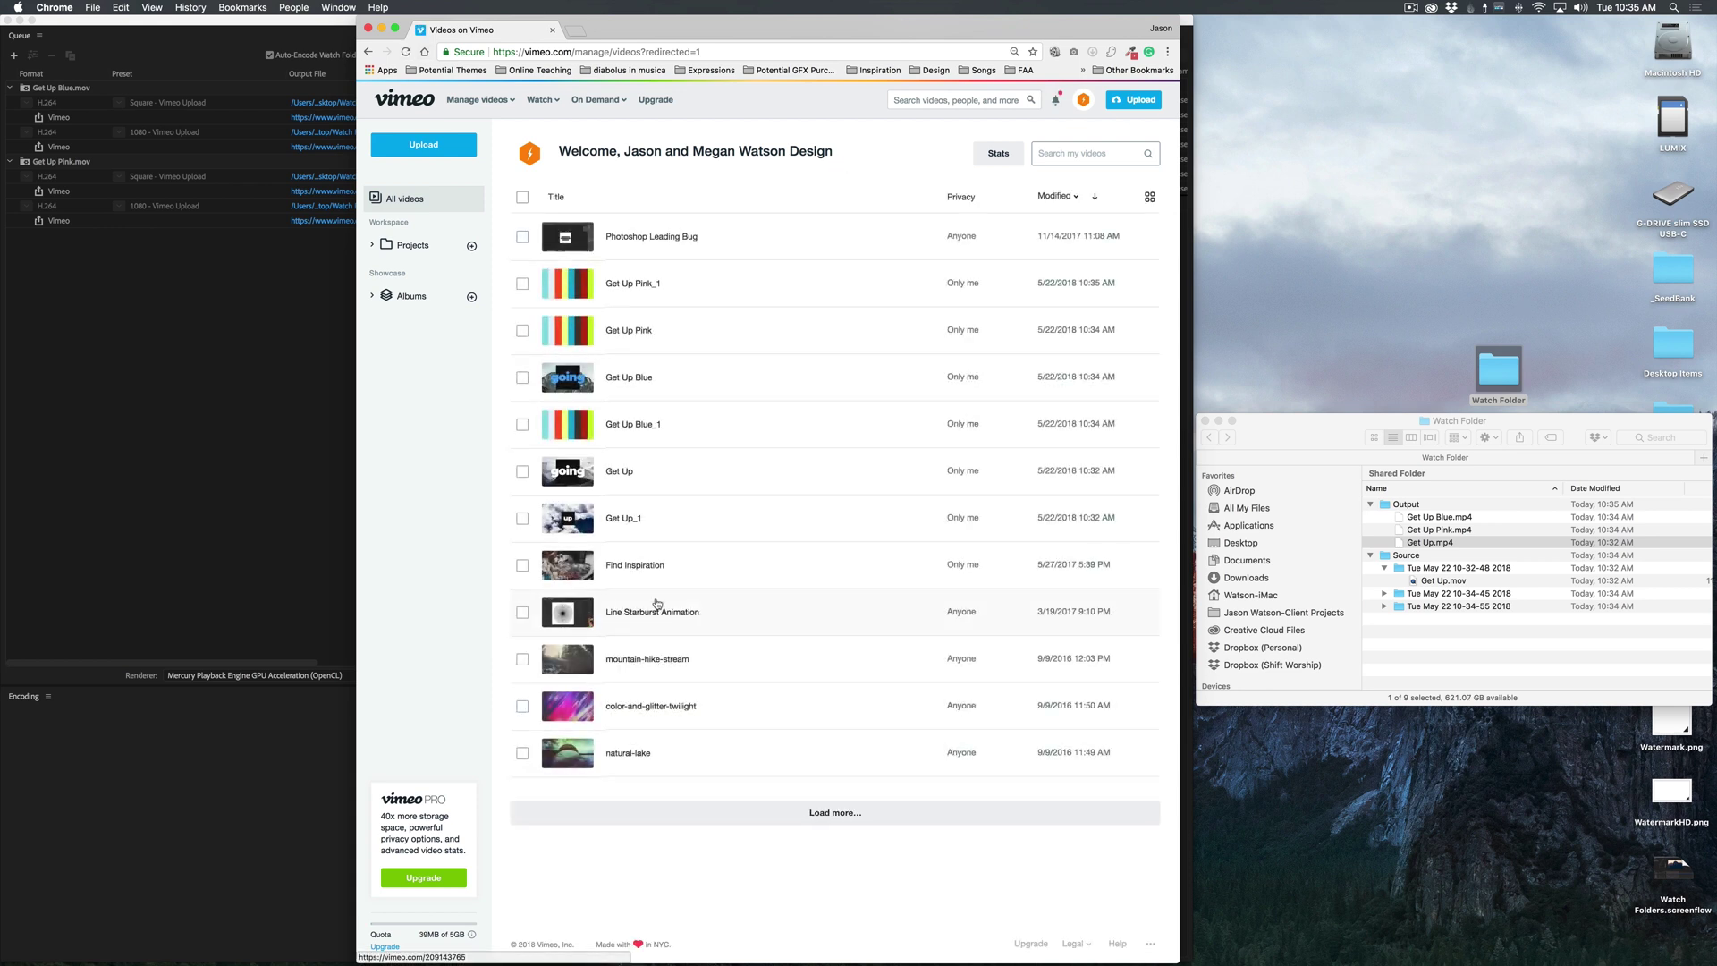
left_click(664, 385)
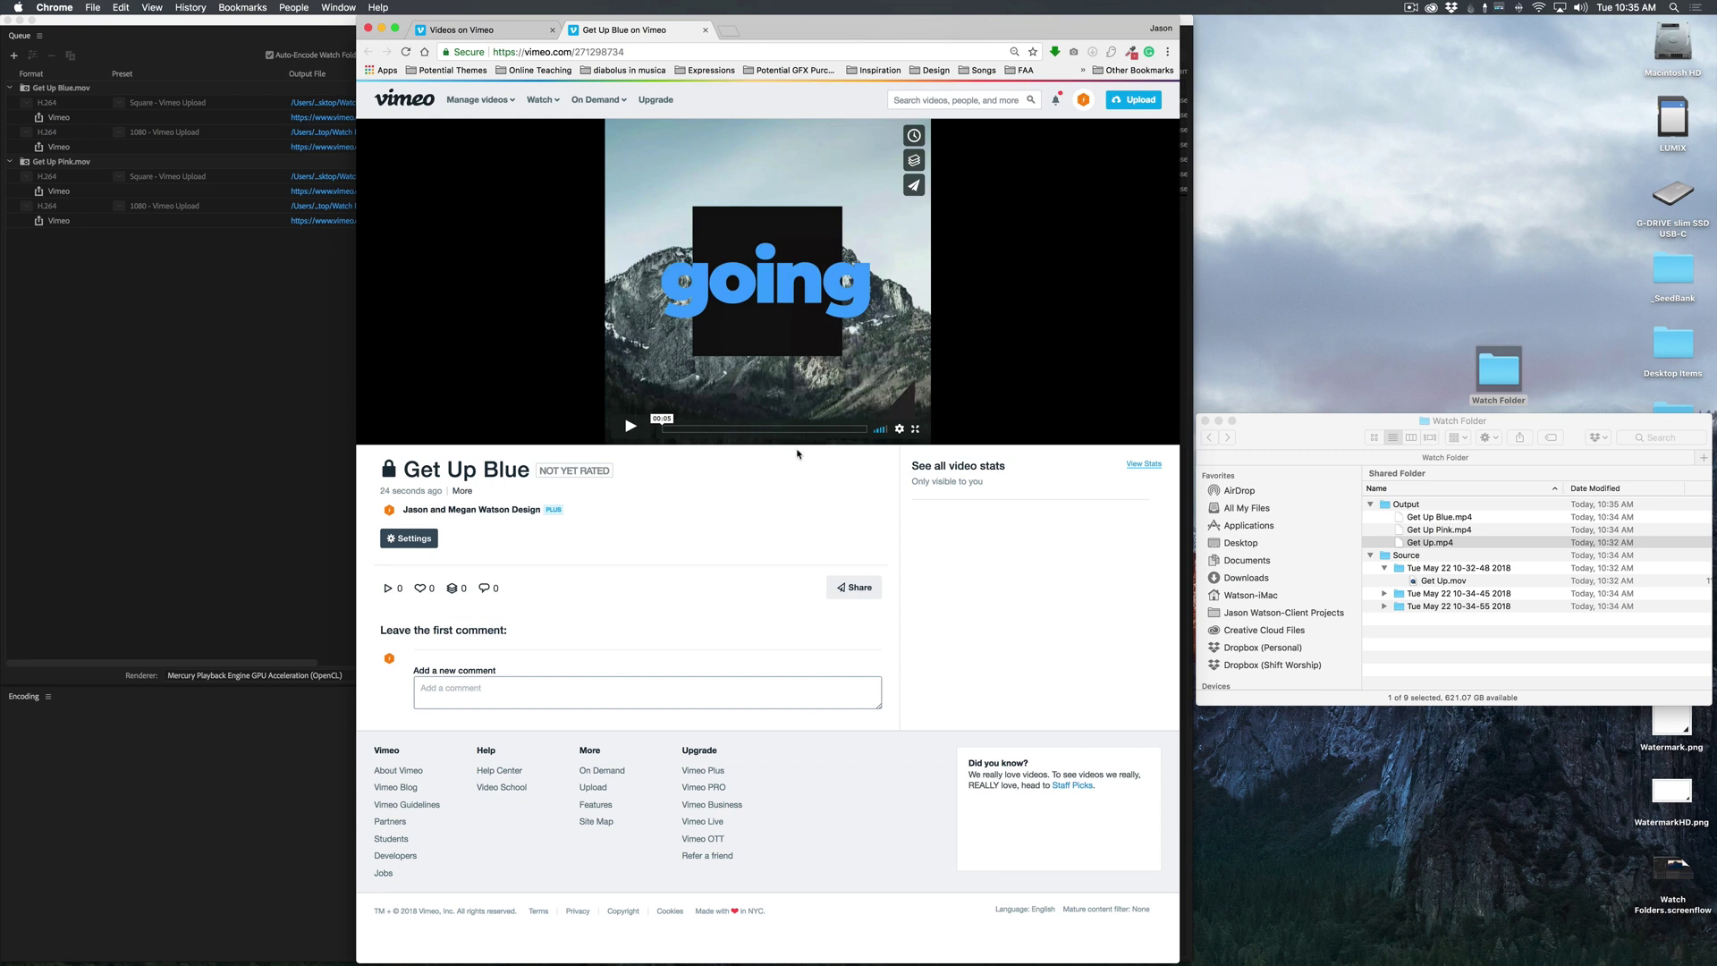
left_click(706, 29)
left_click(256, 296)
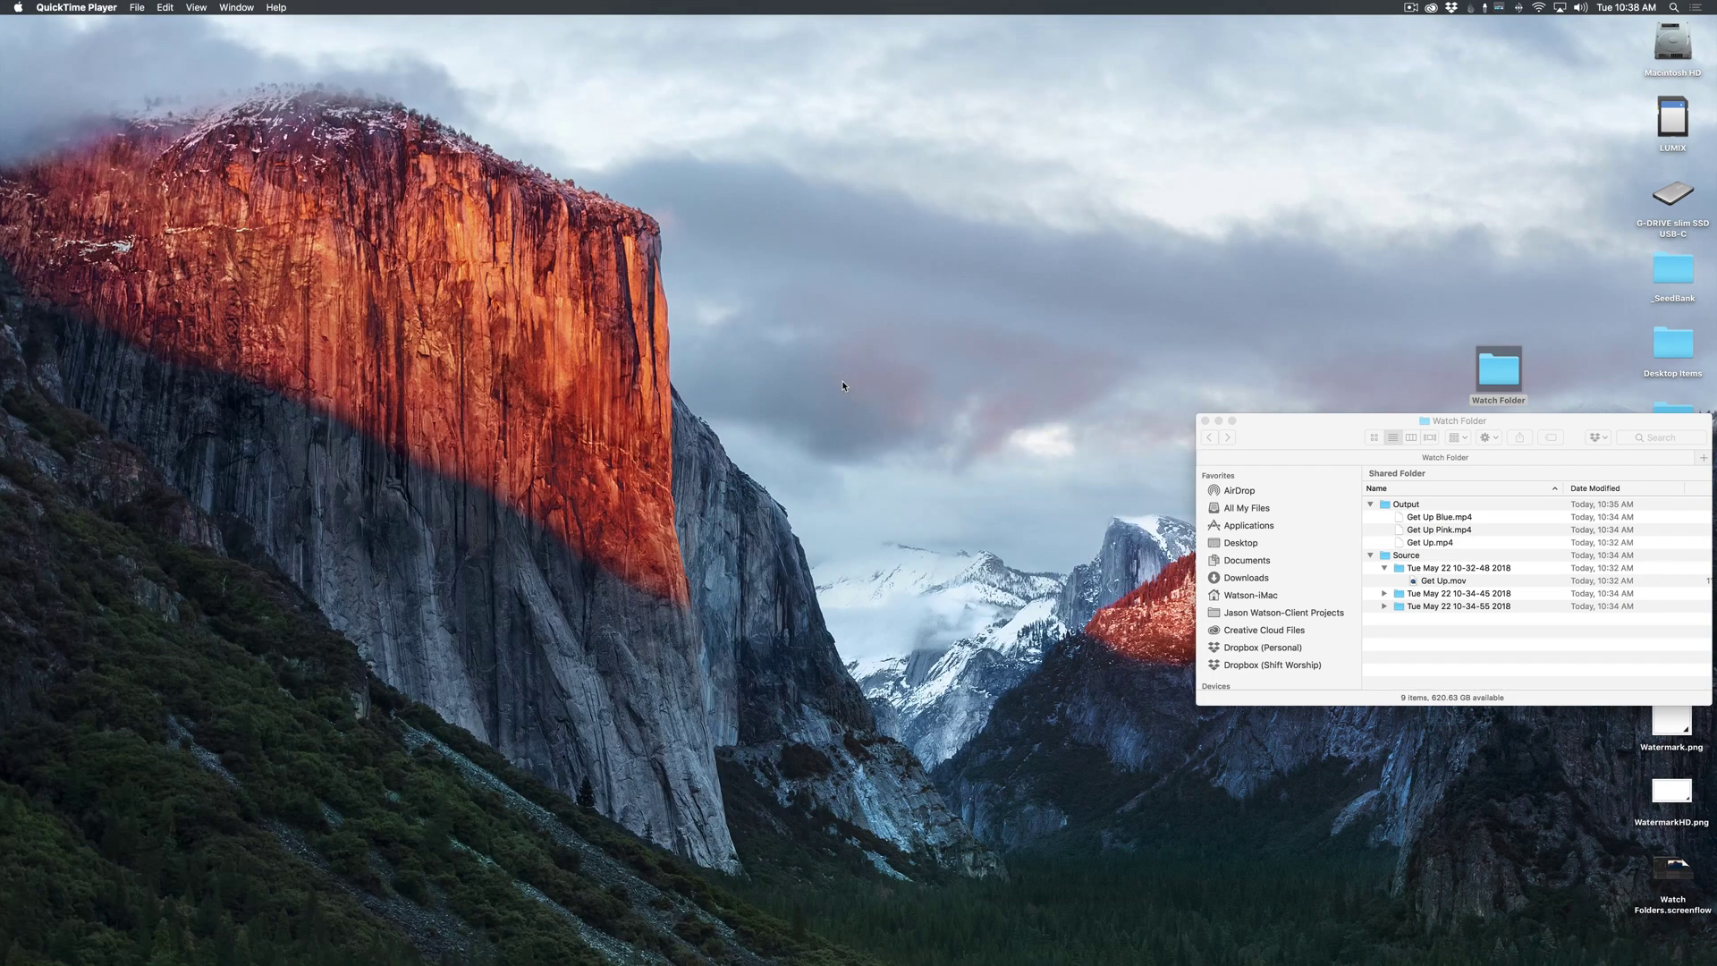
In QuickTime Player, make a short screen recording of a large rectangular region across the middle of the desktop
left_click(137, 7)
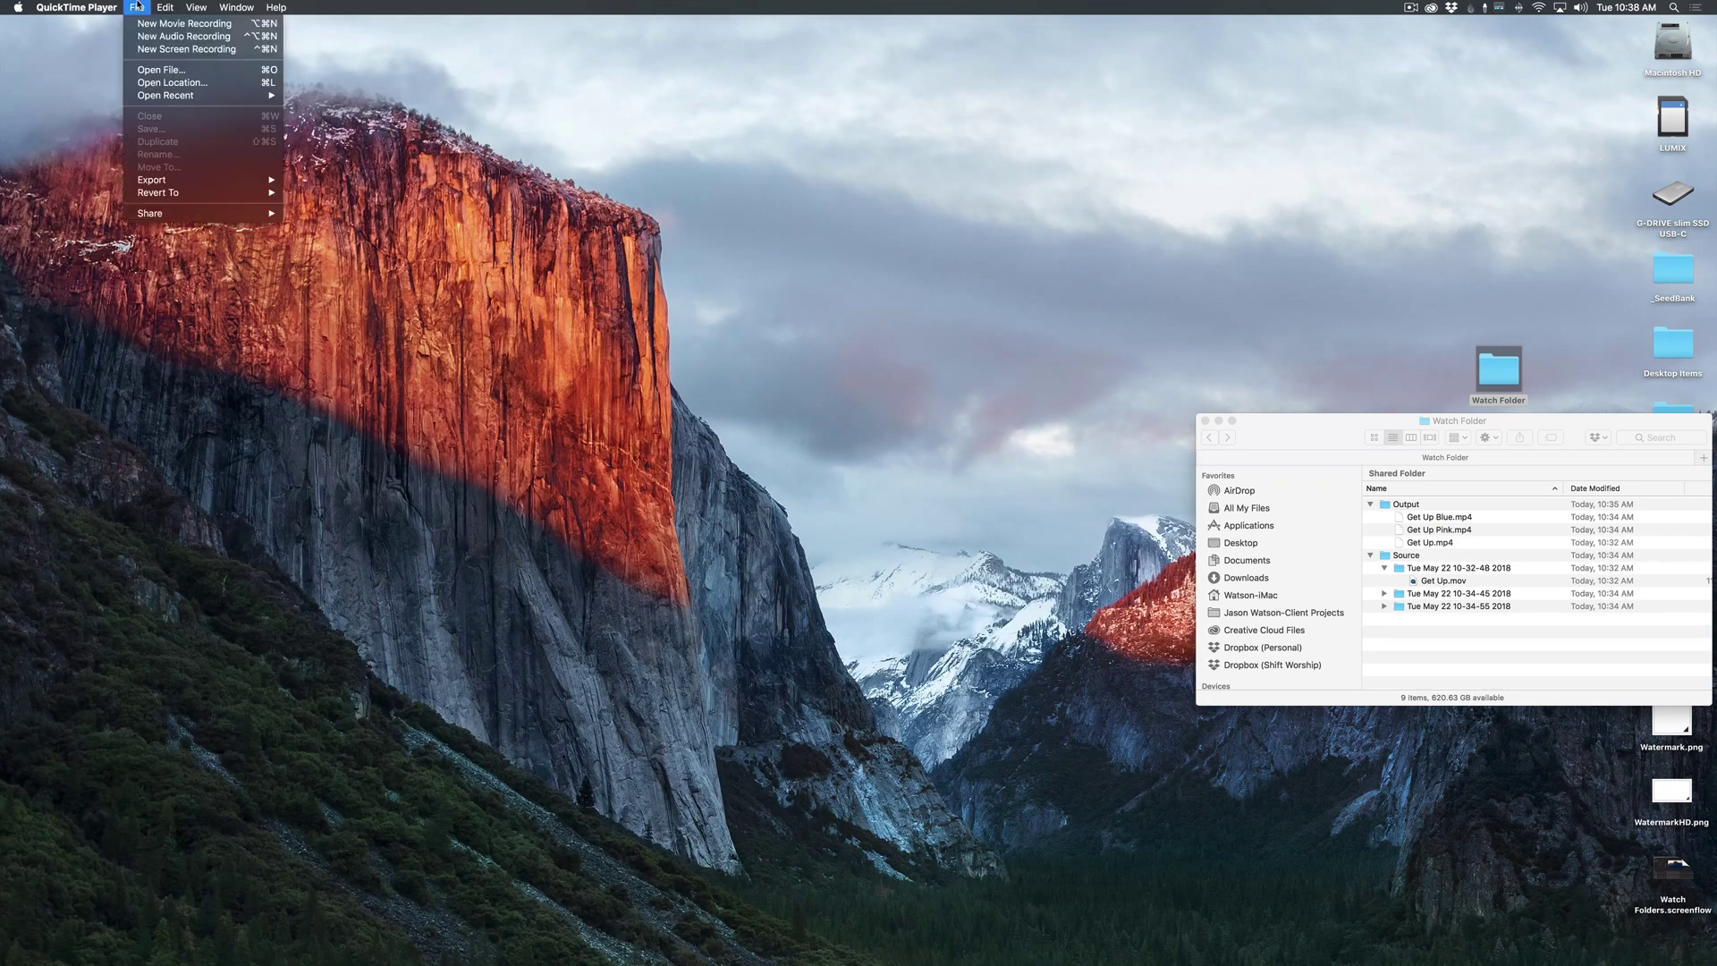
left_click(147, 55)
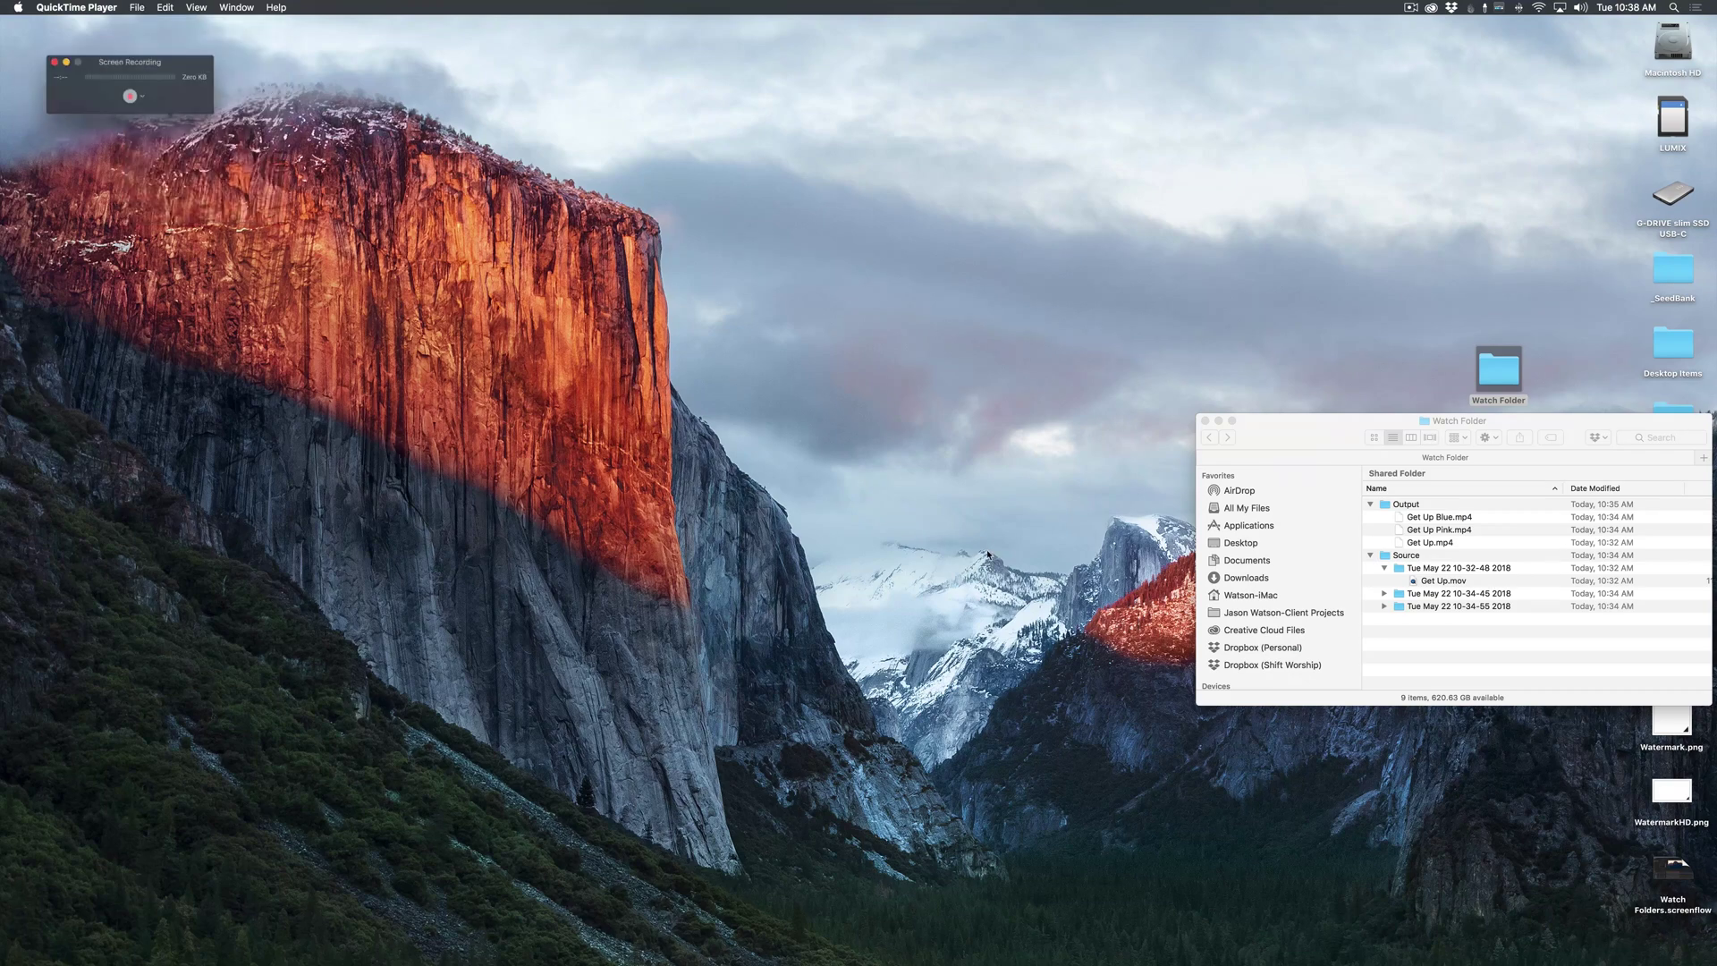
left_click(125, 96)
left_click_drag(360, 175, 1486, 822)
left_click(921, 497)
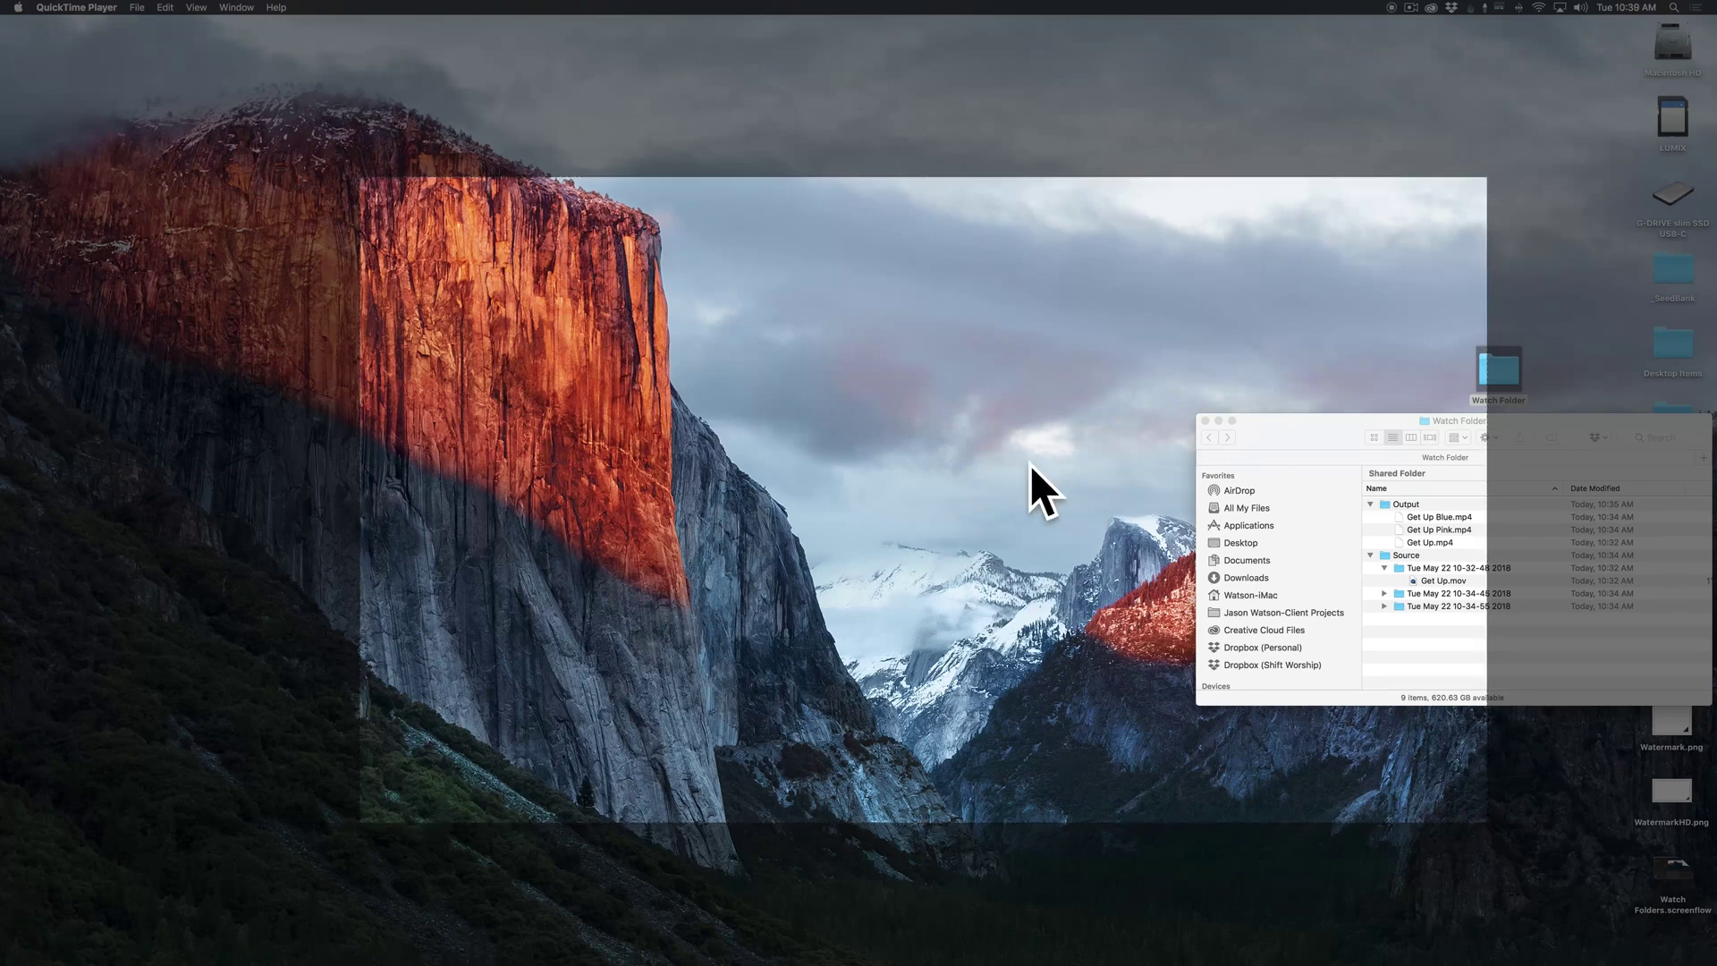
left_click(1391, 7)
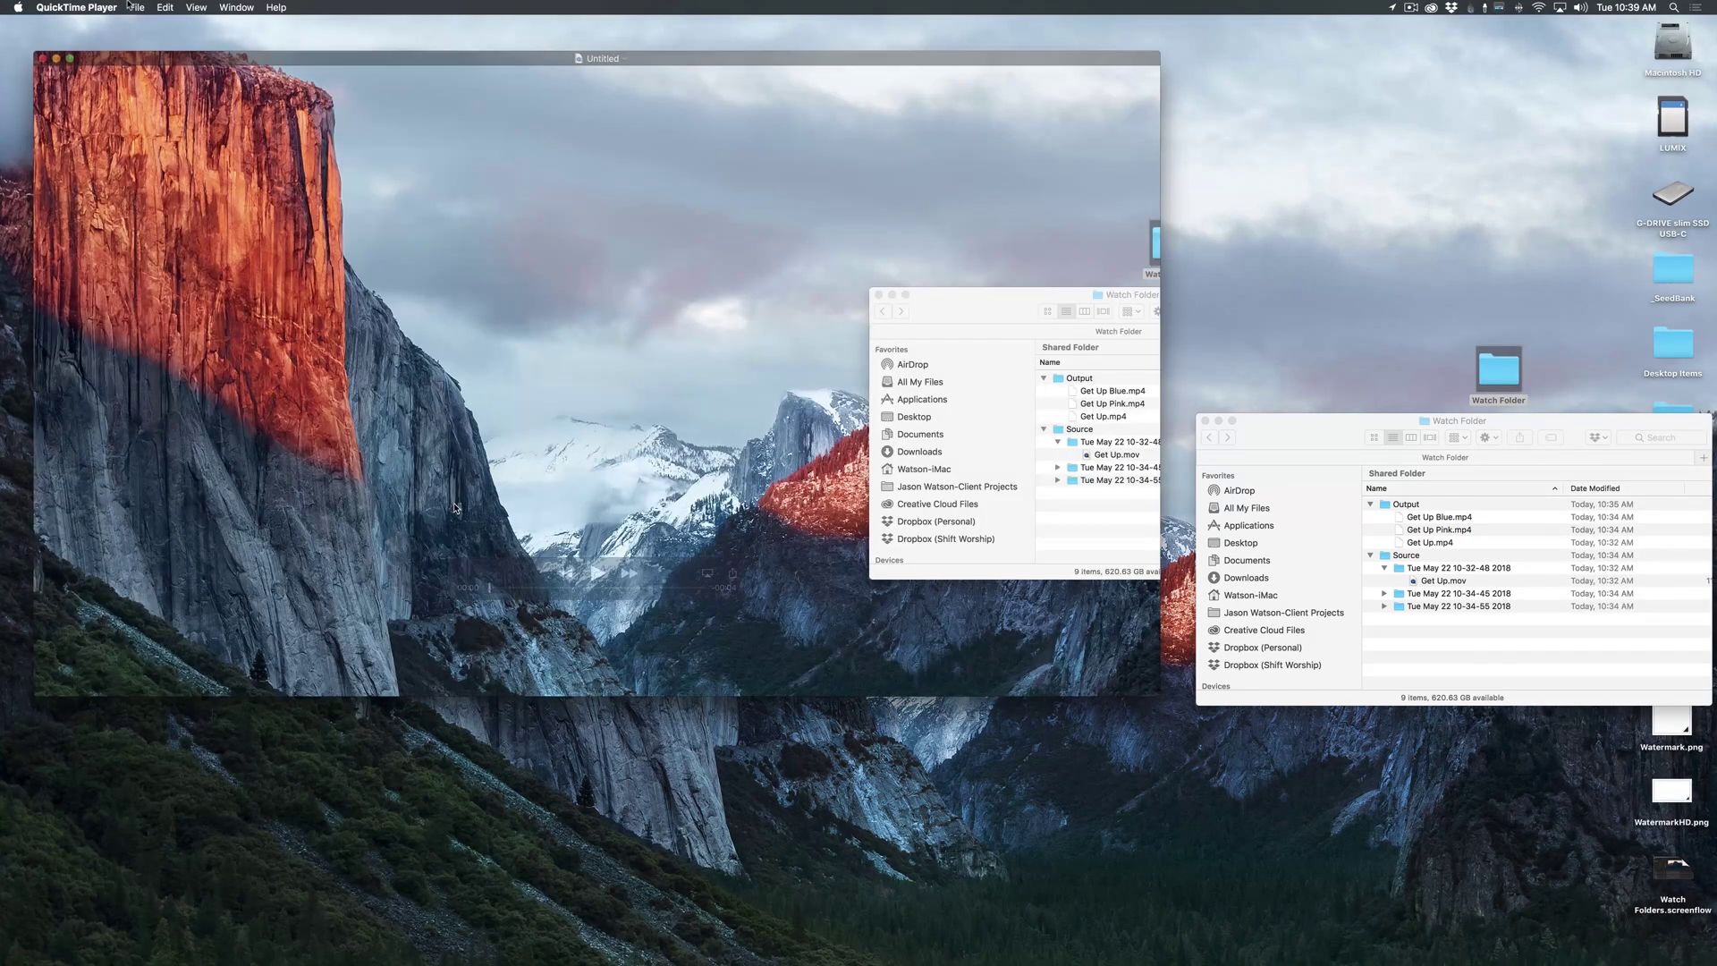
Export the screen recording as Screen.mov into the Watch Folder and switch to Media Encoder to watch it encode
left_click(137, 7)
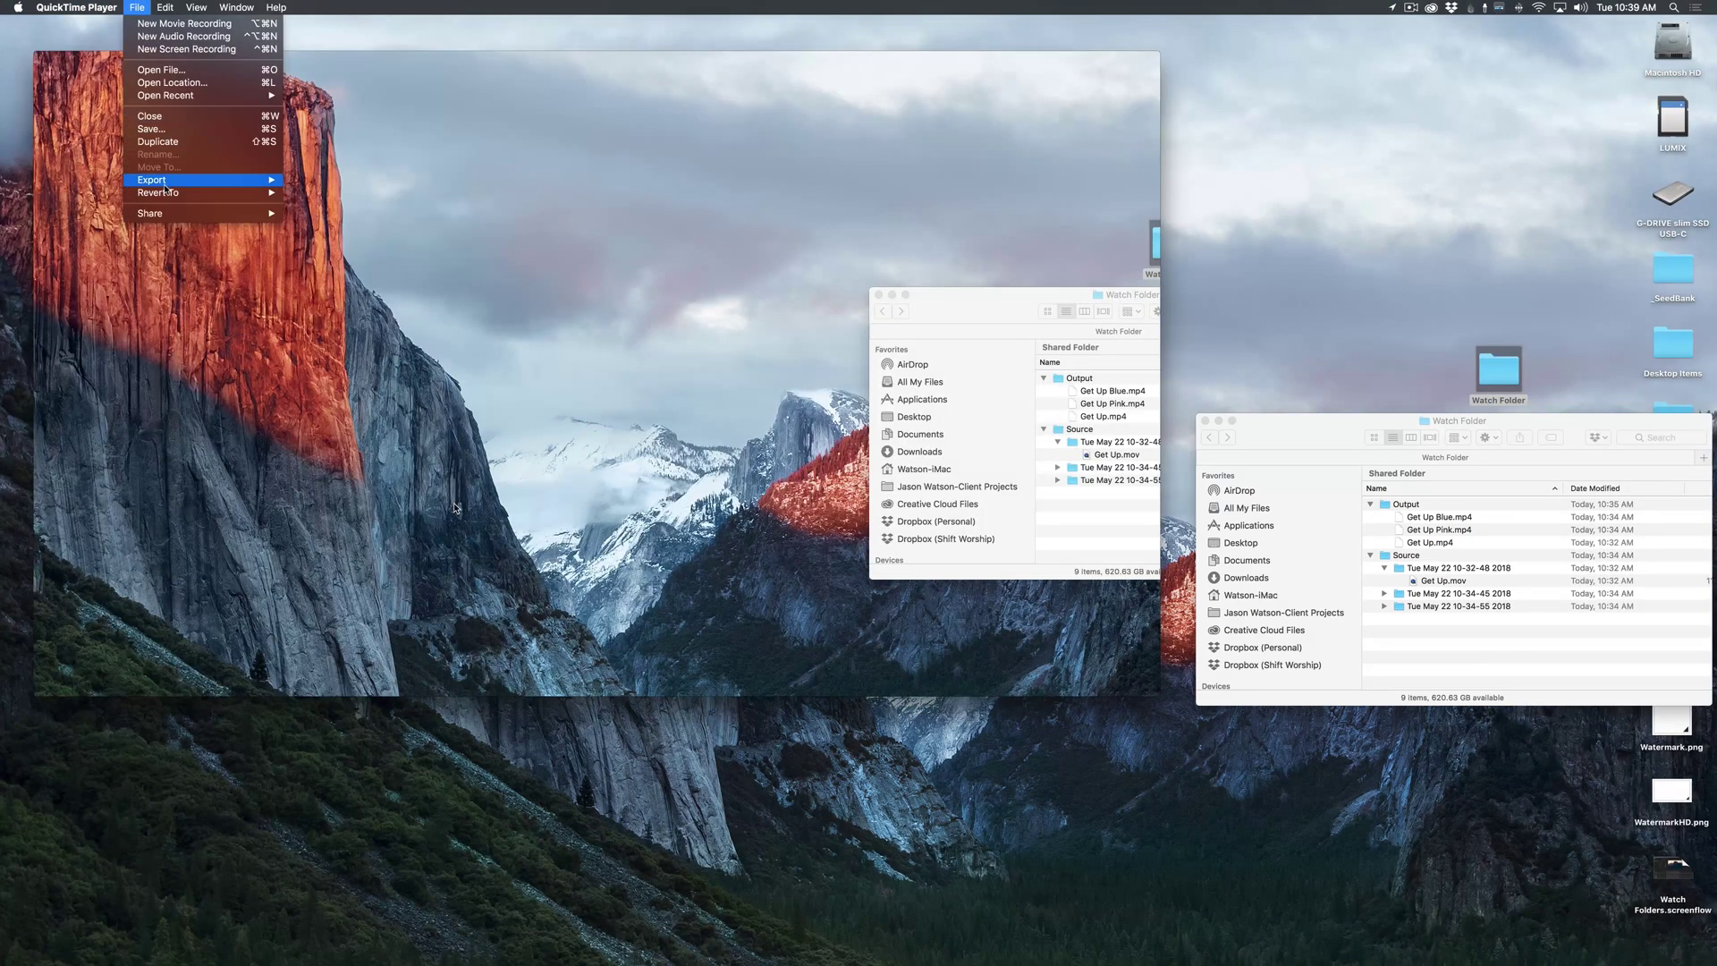
left_click(328, 184)
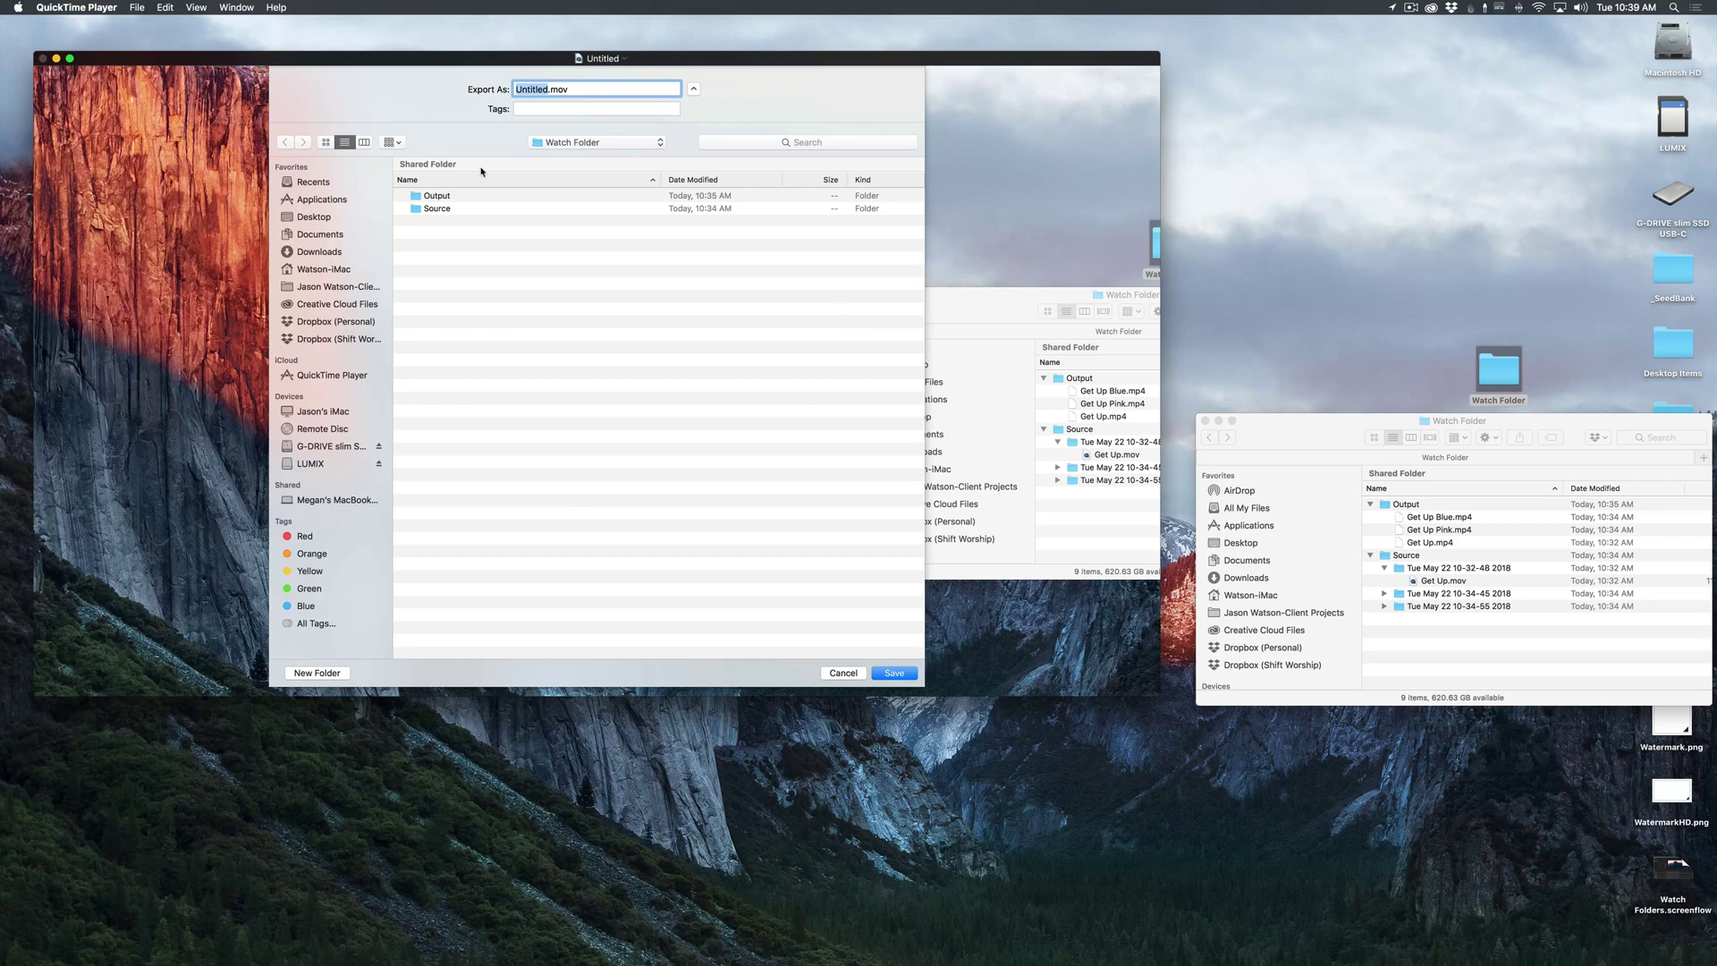
type("Screen")
left_click(893, 673)
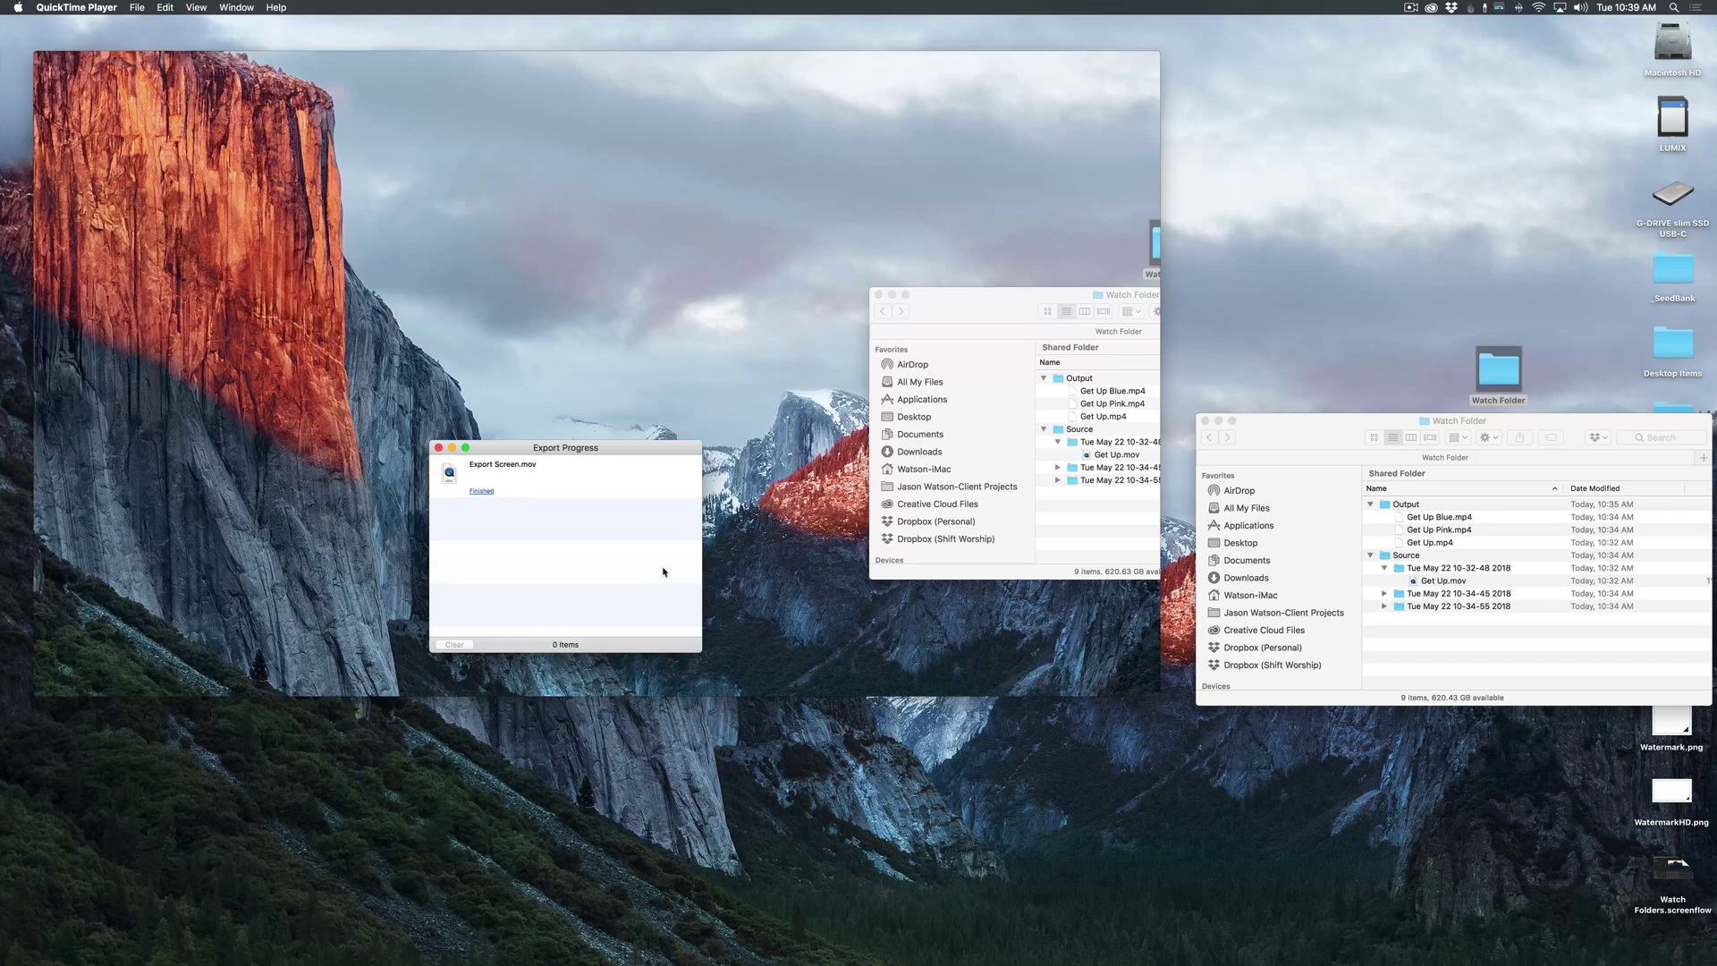
mouse_move(594, 953)
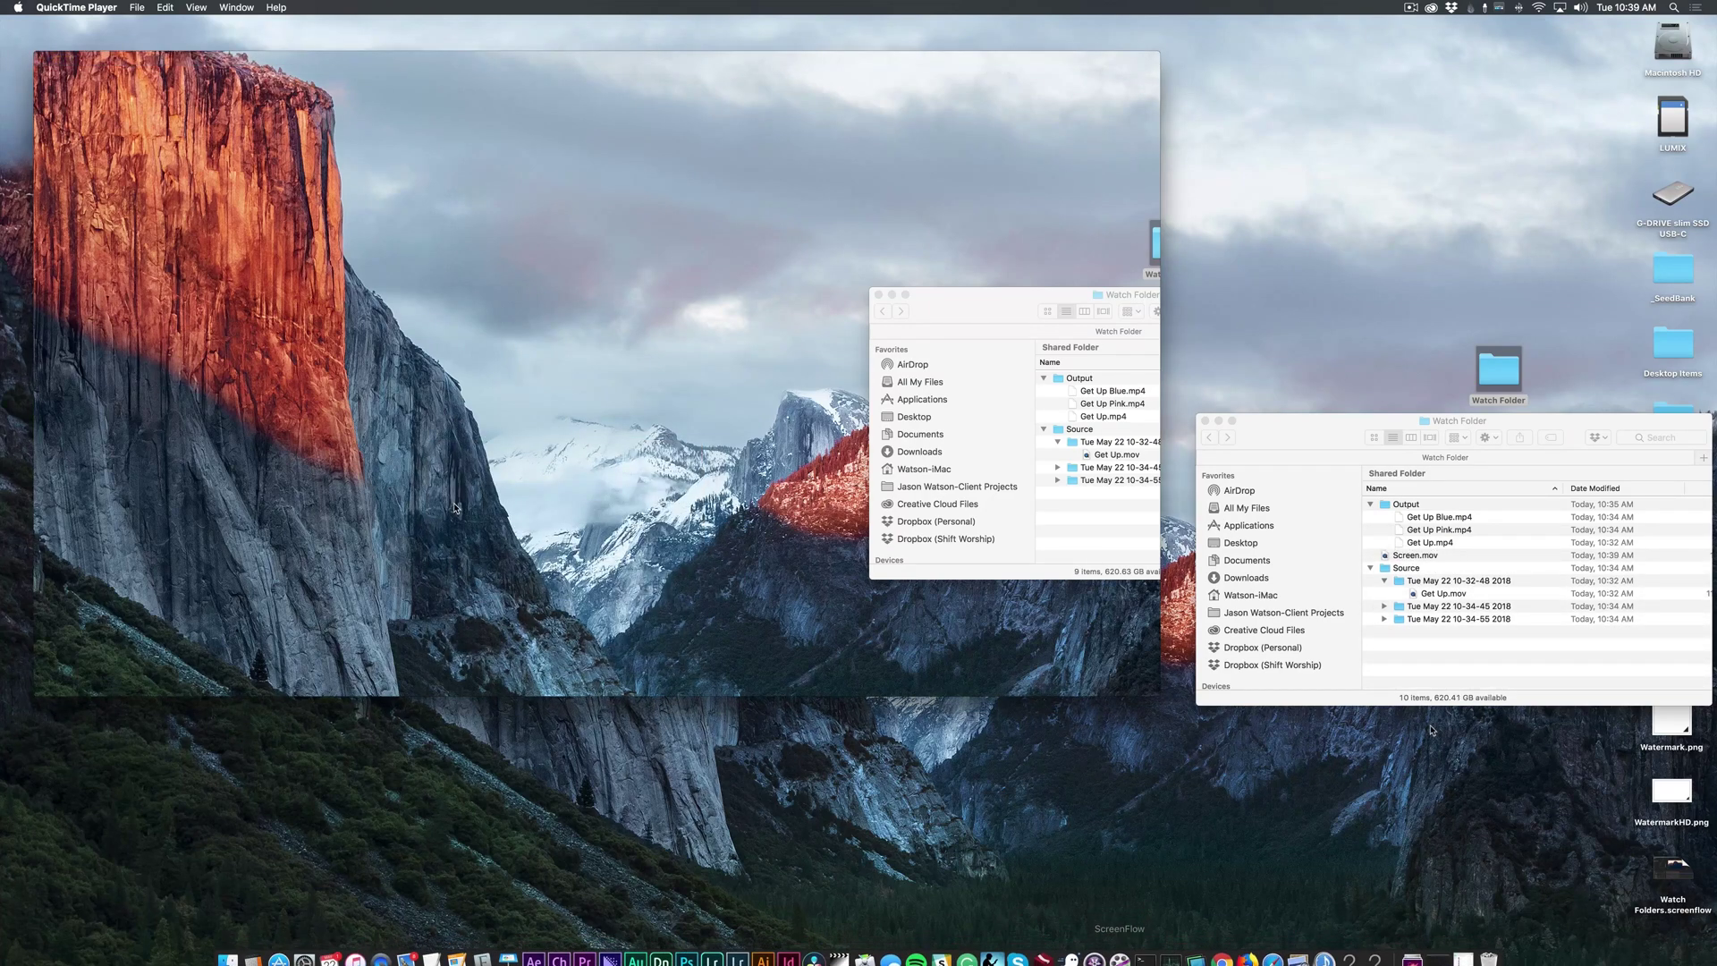
left_click(609, 949)
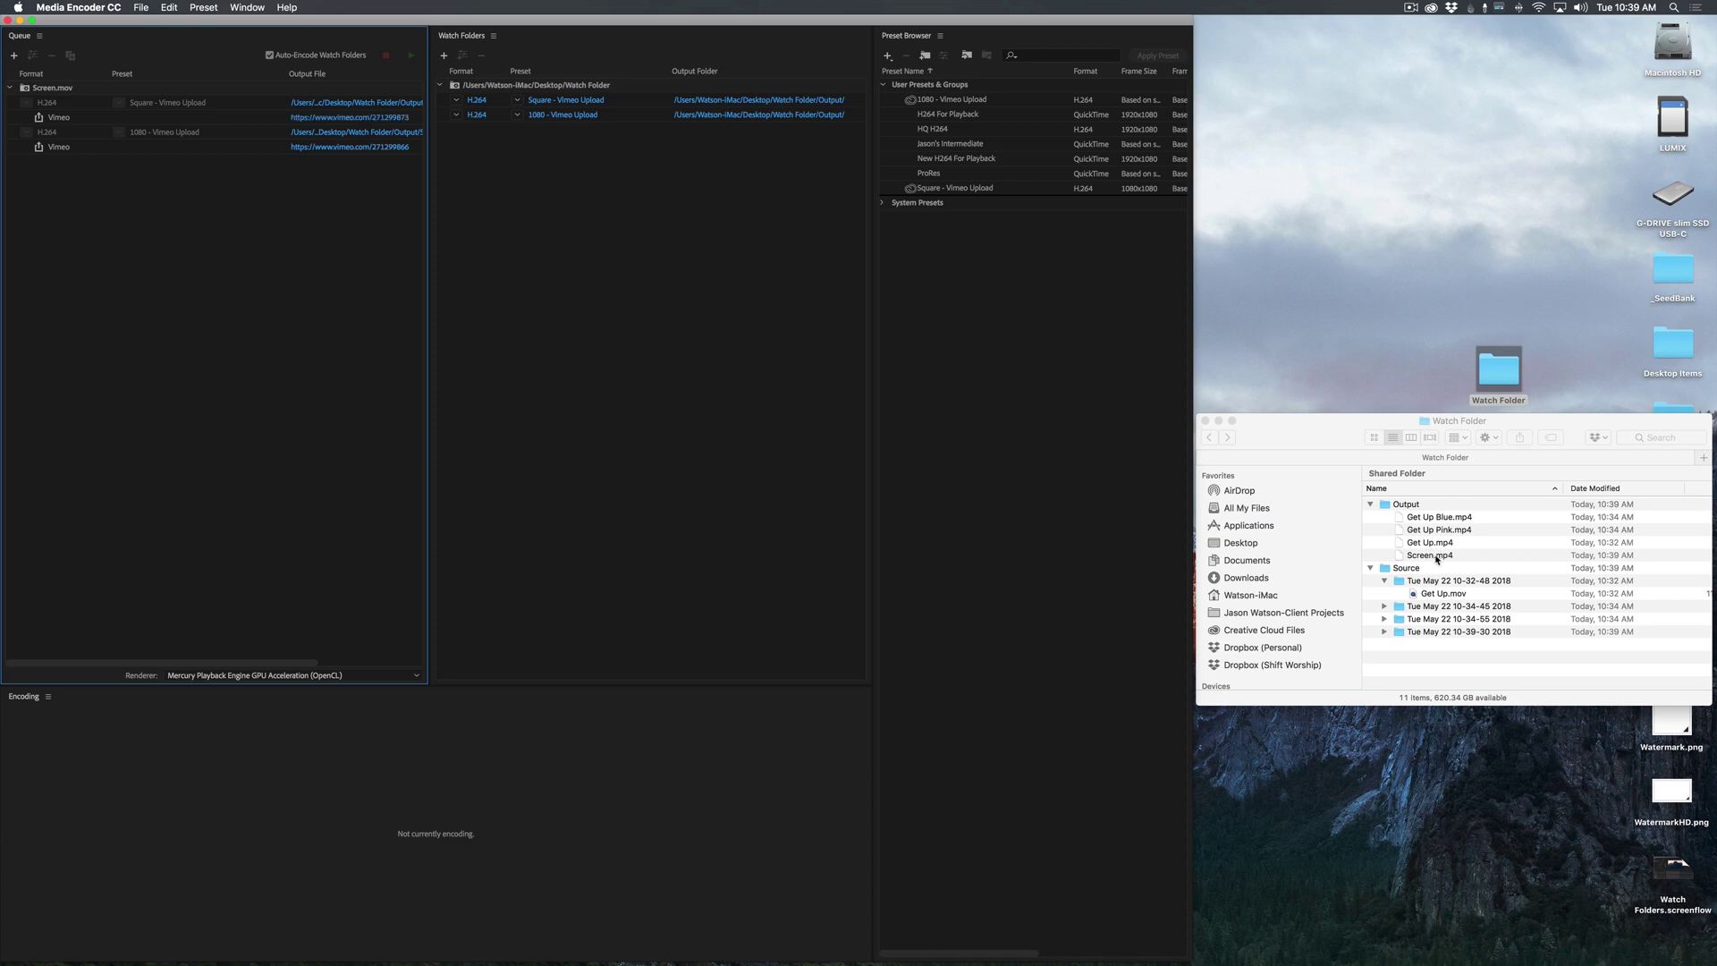
Switch to Chrome, refresh the Vimeo video list, and open the uploaded Screen_1 and Screen videos
mouse_move(852, 959)
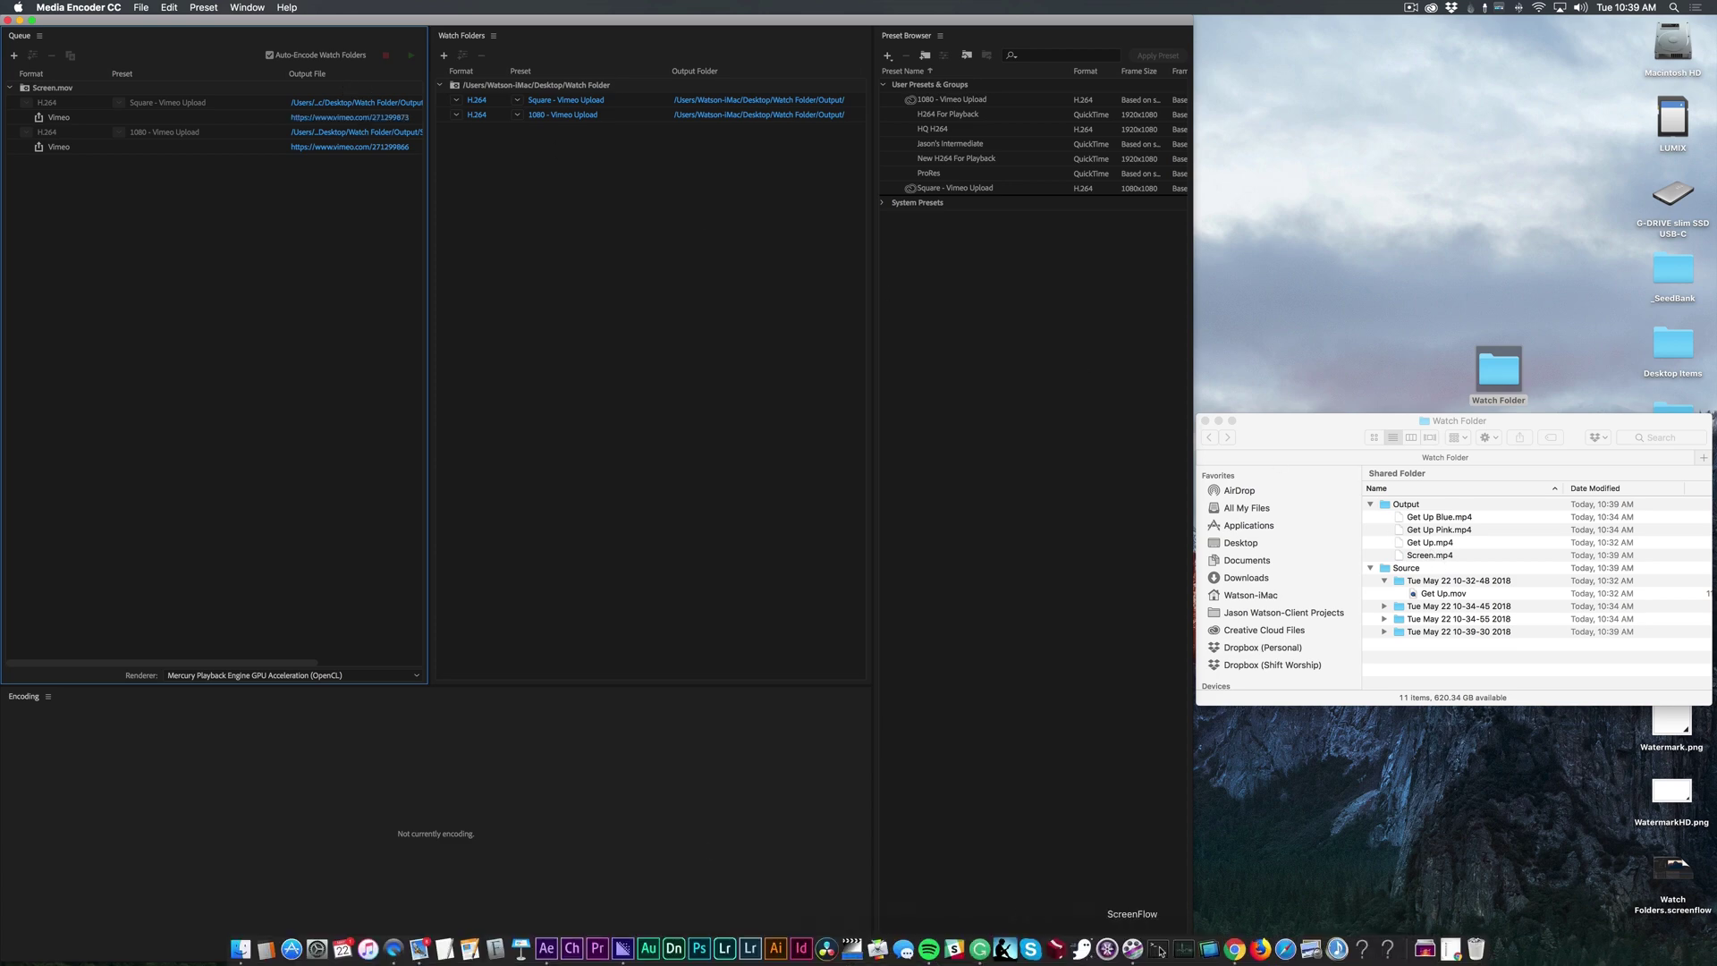
left_click(1235, 950)
left_click(407, 53)
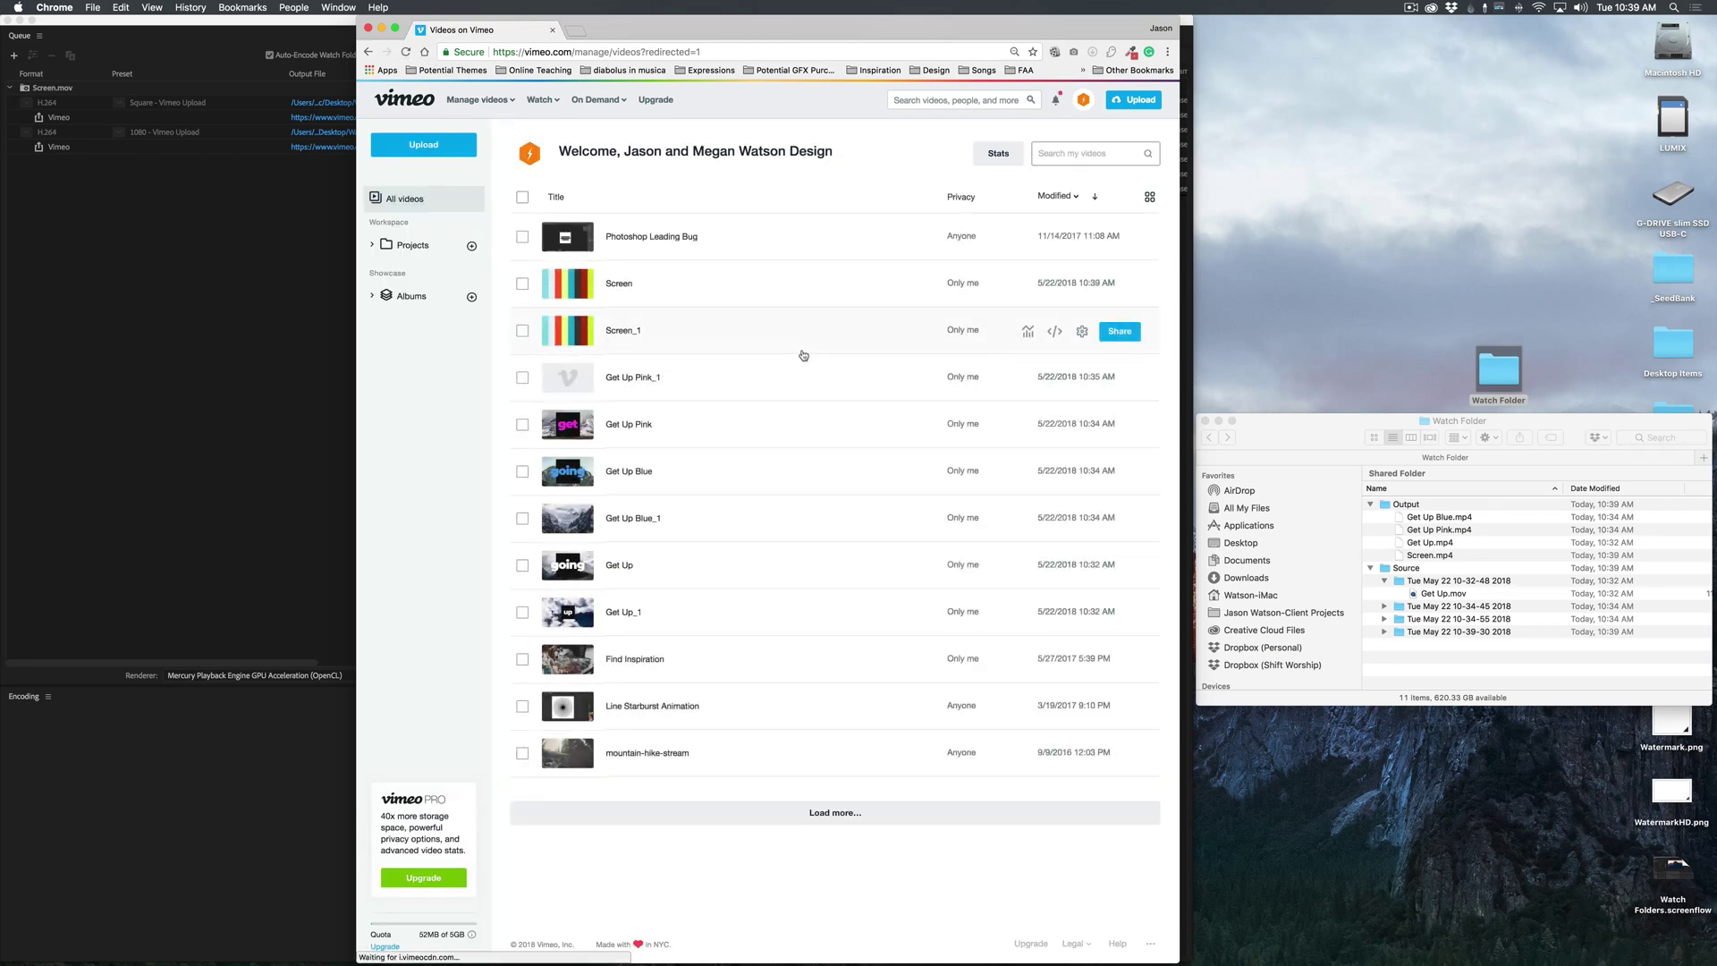
left_click(623, 332)
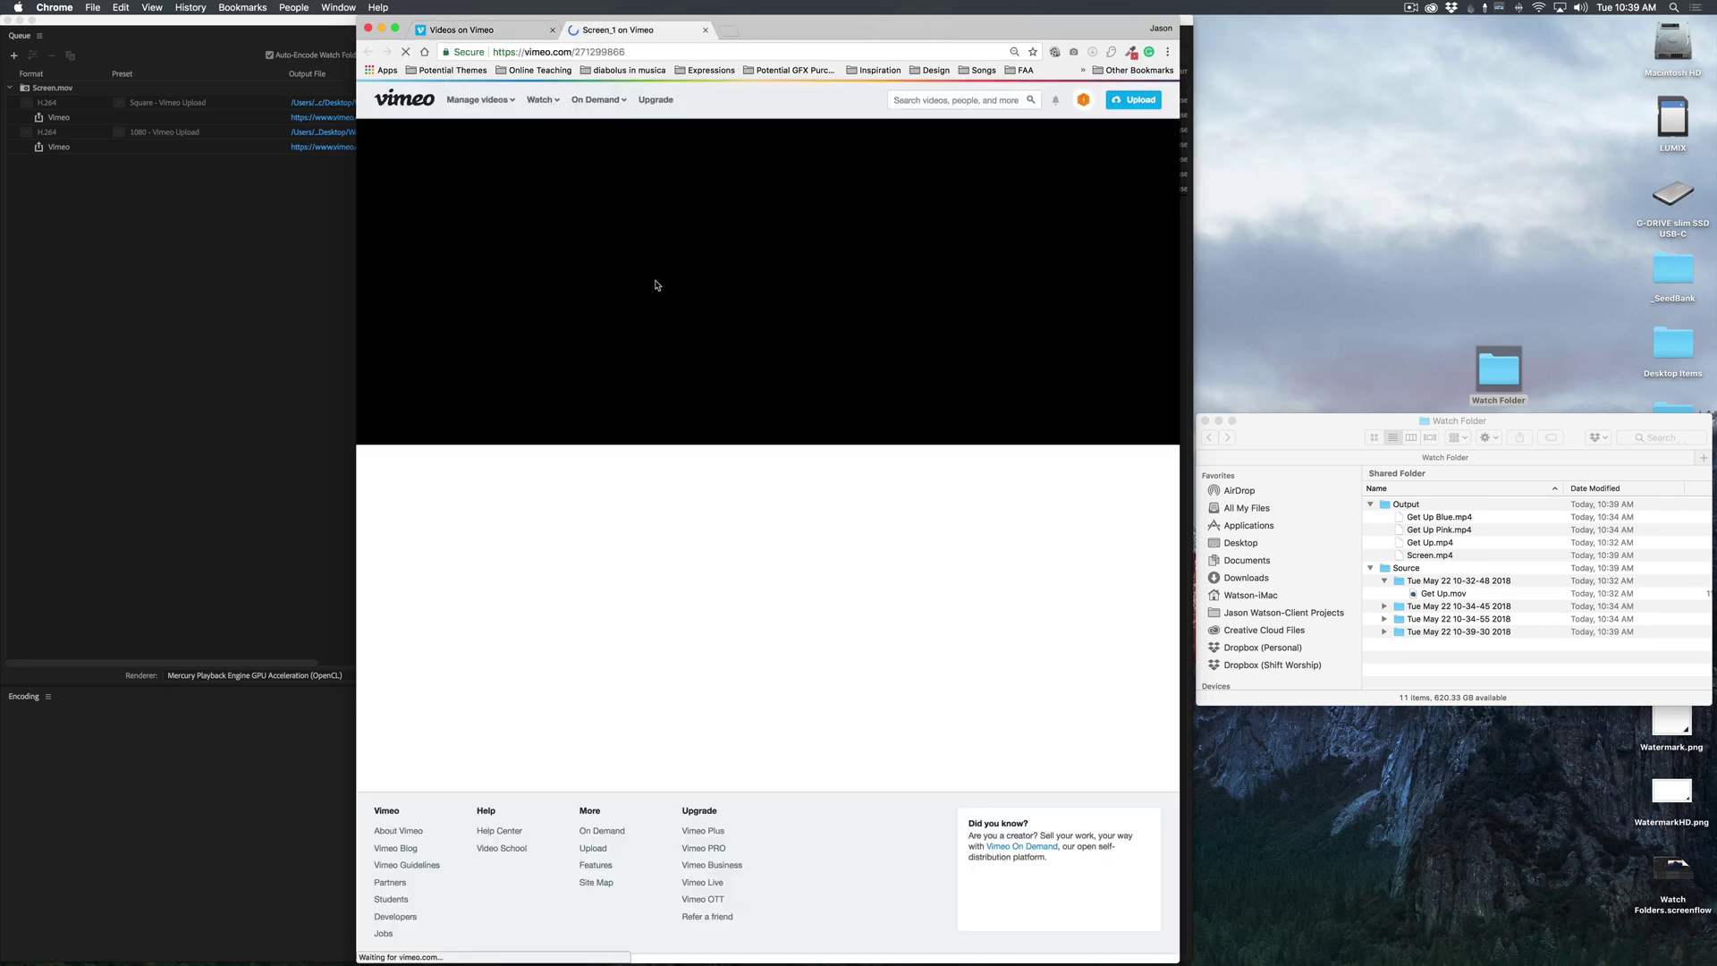
key("super+alt+Left")
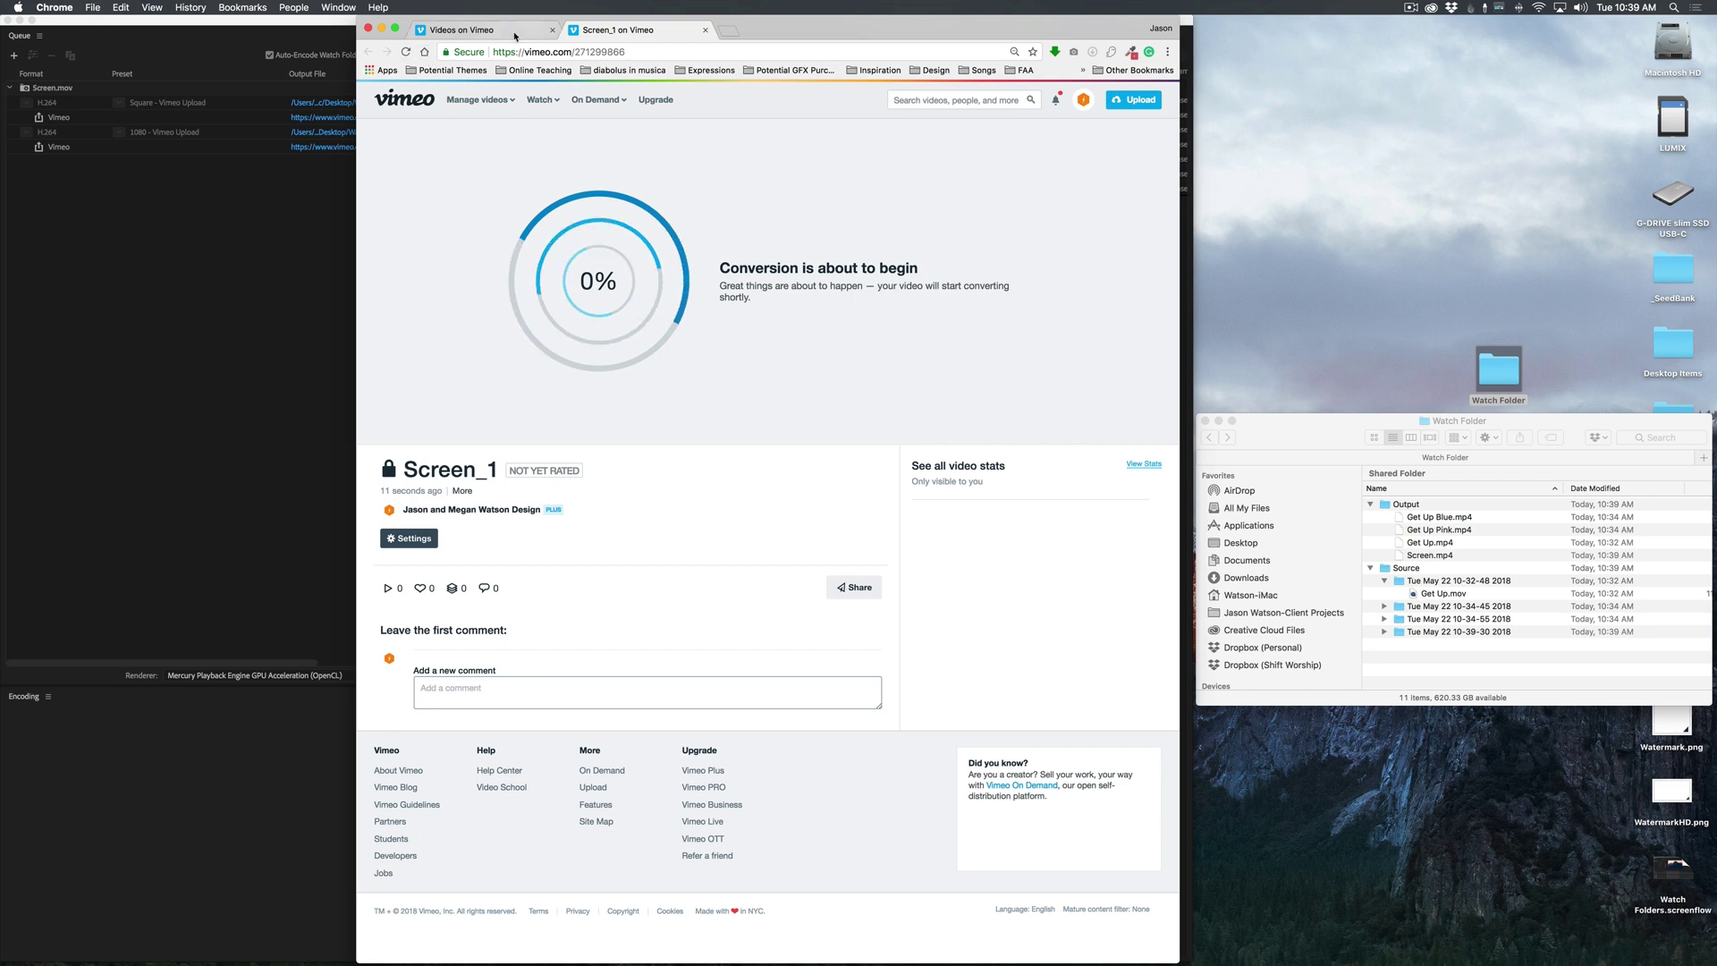
left_click(628, 291)
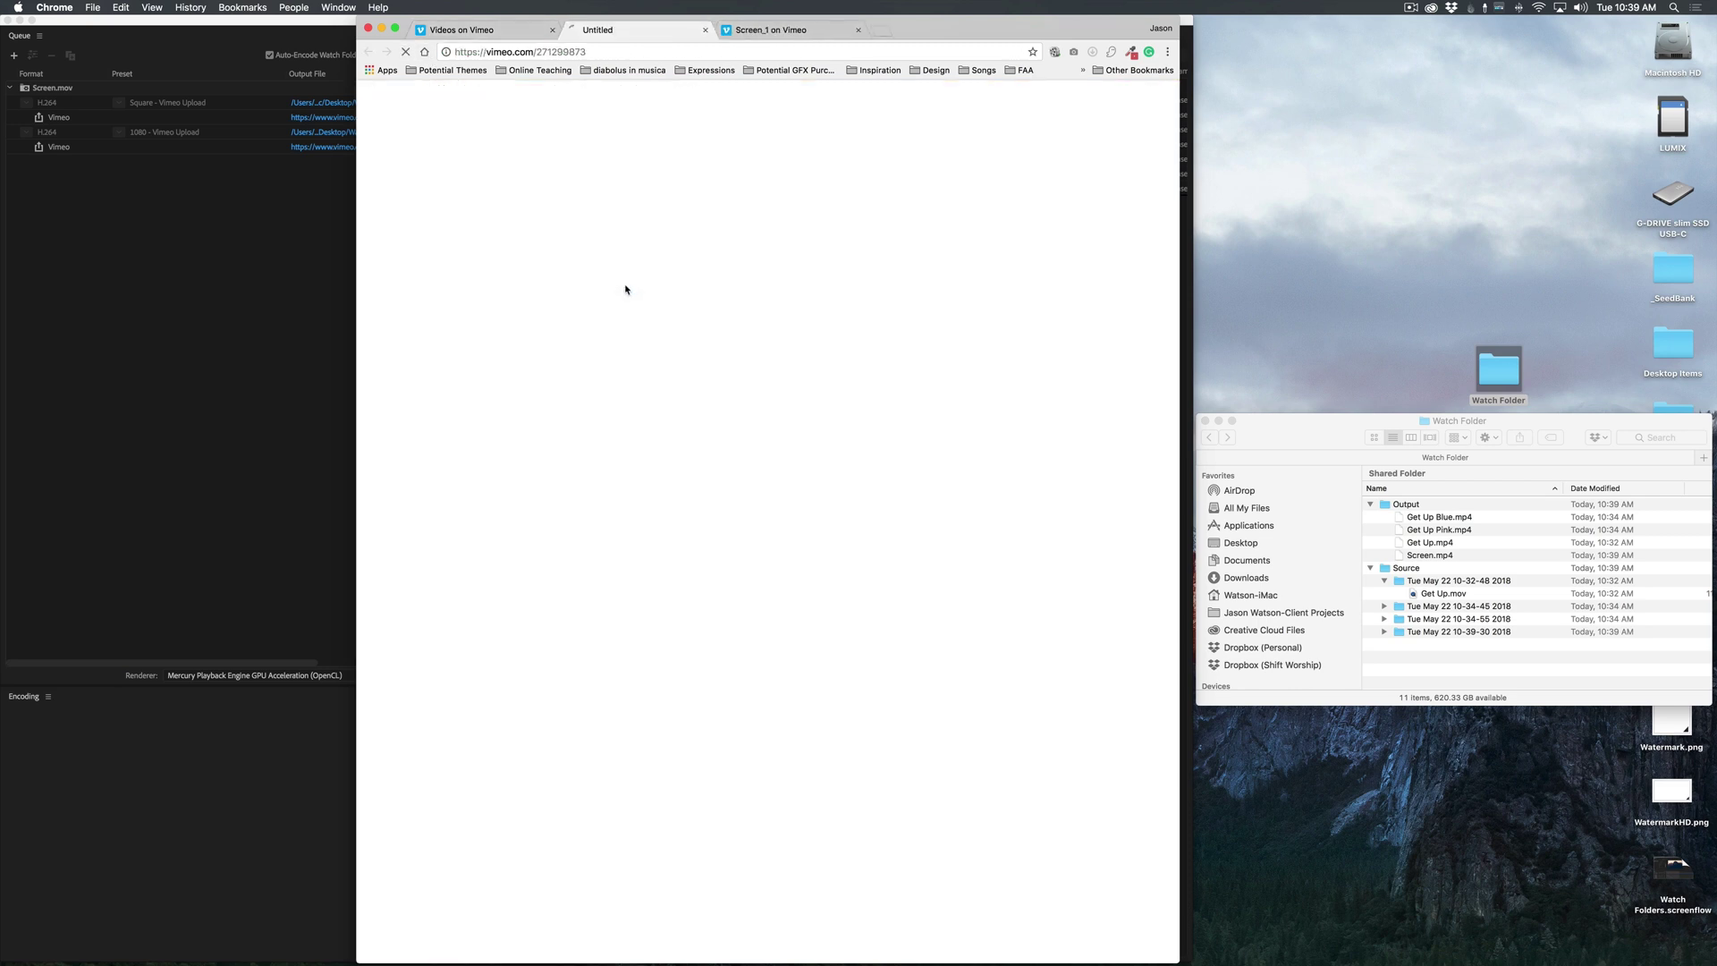
Close the Screen video page, check the conversion of Screen_1 by reloading its page, and switch to the Watch Folder in Finder
left_click(705, 31)
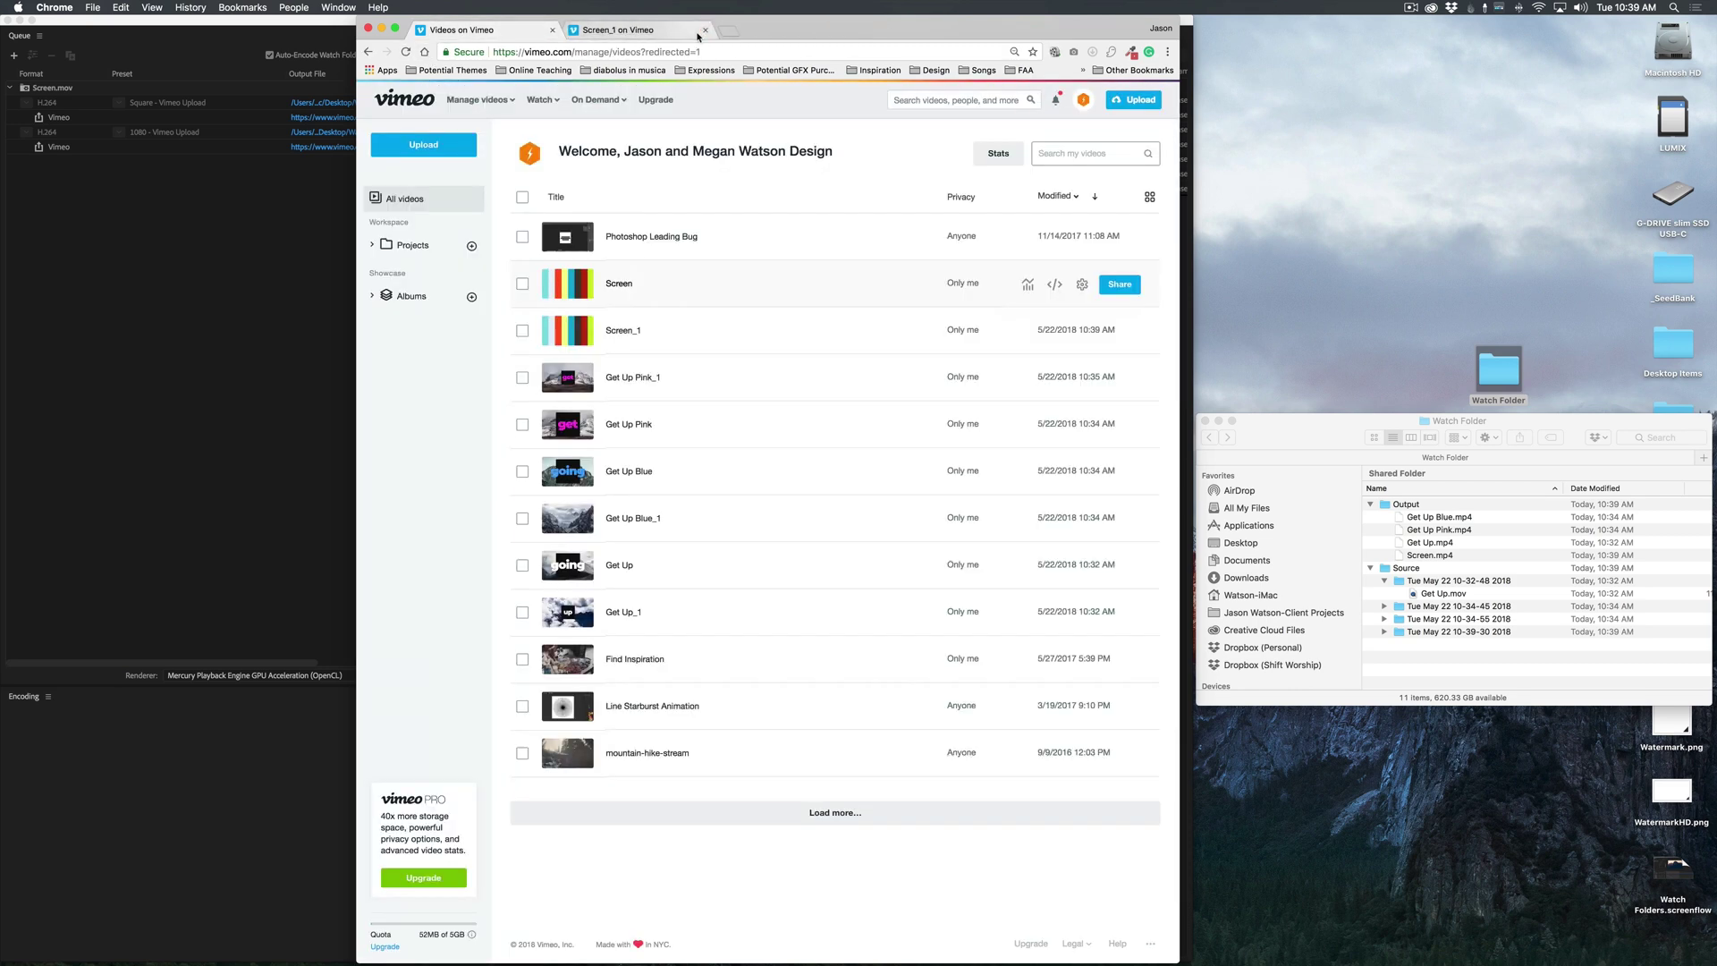
left_click(644, 29)
left_click(406, 51)
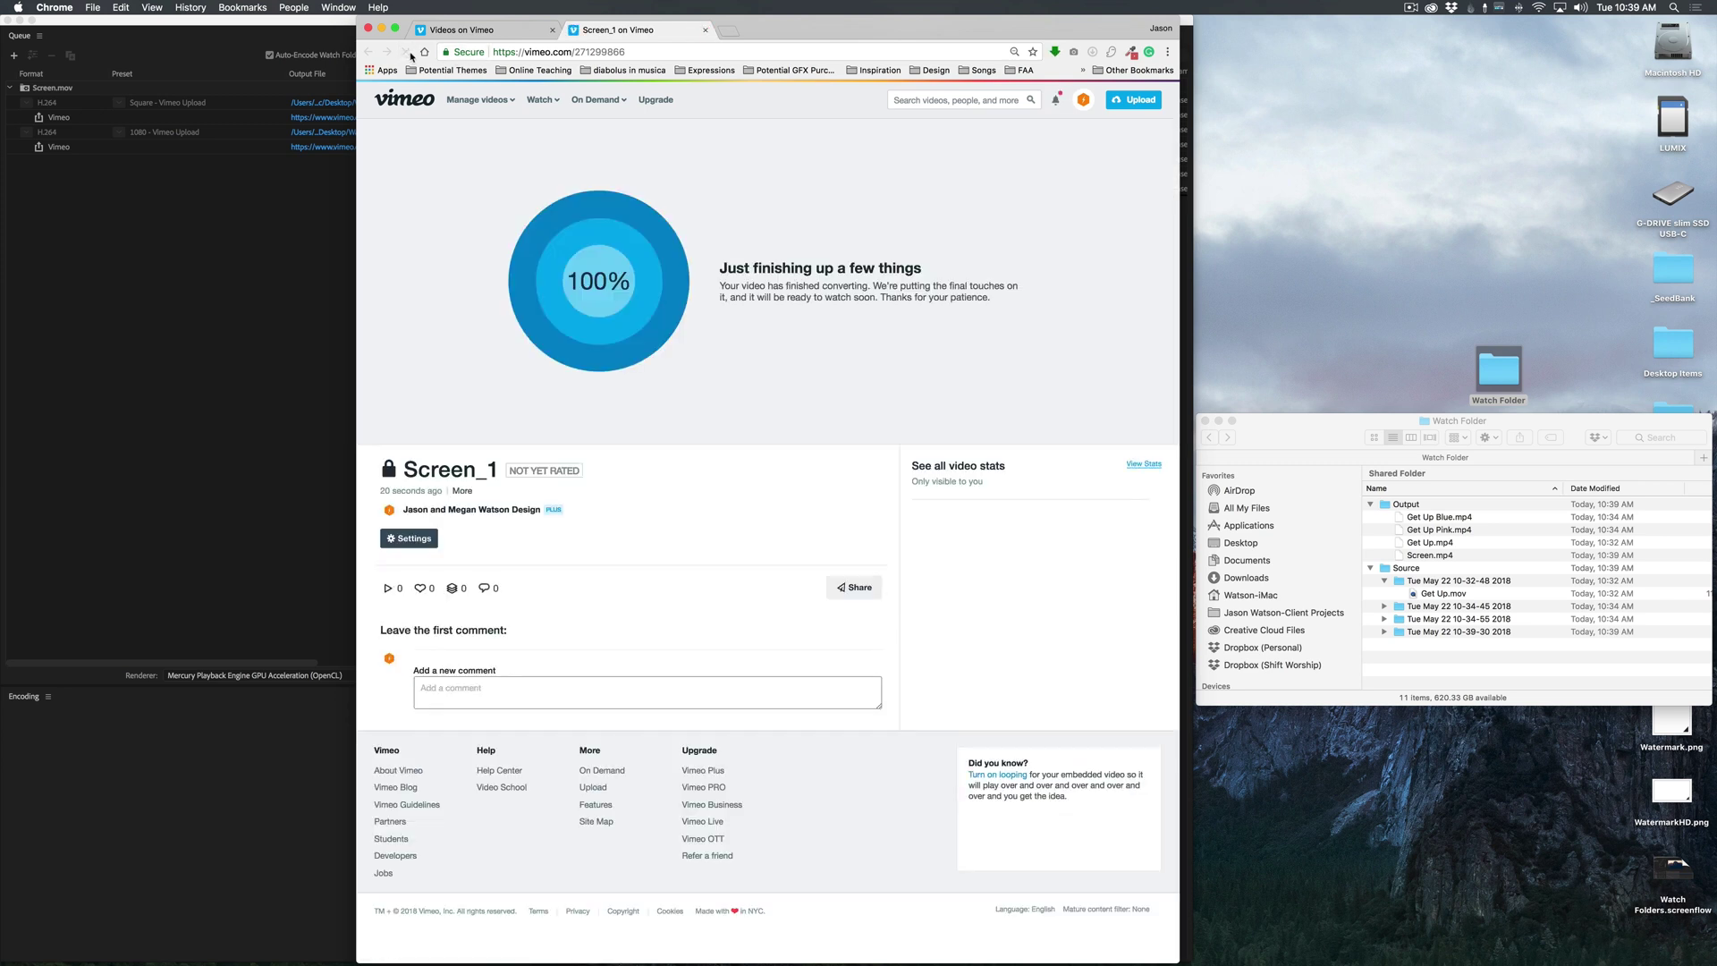
left_click(1271, 436)
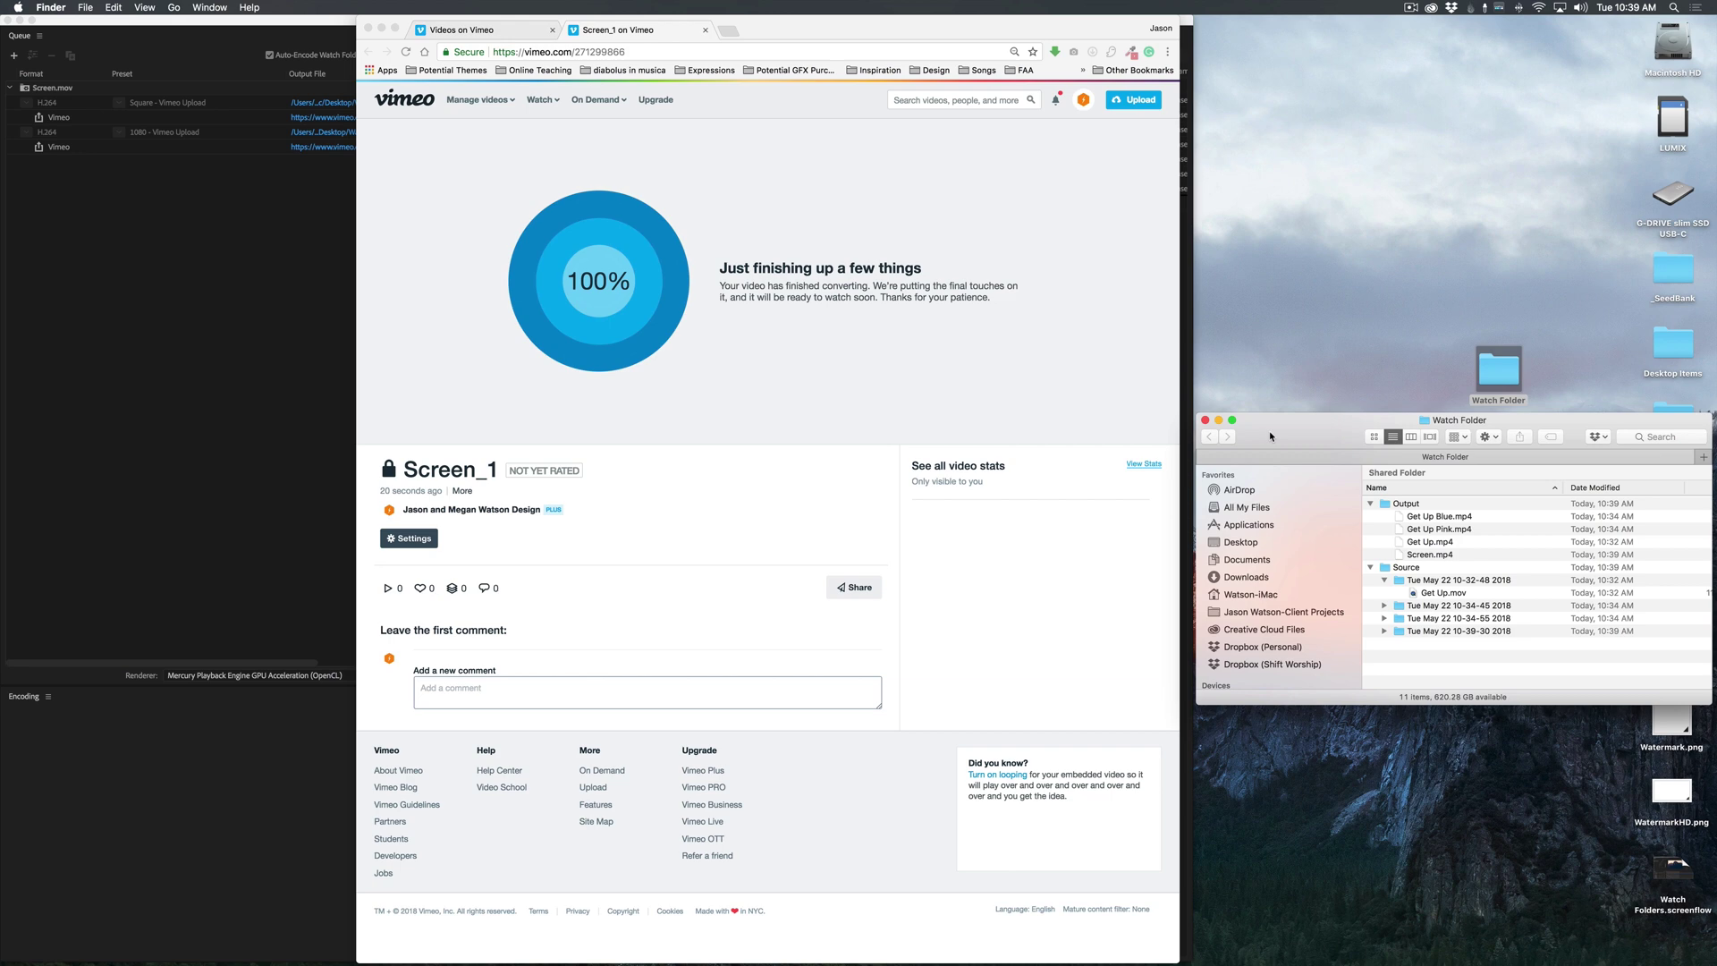